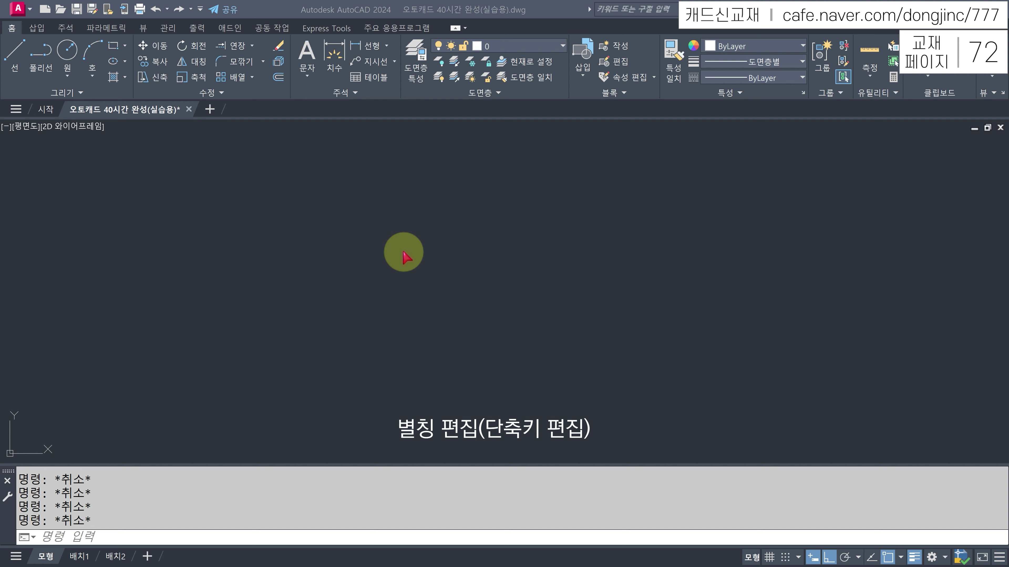
Open the command alias file (acad) for editing and shift its window clear of the ribbon
left_click(167, 28)
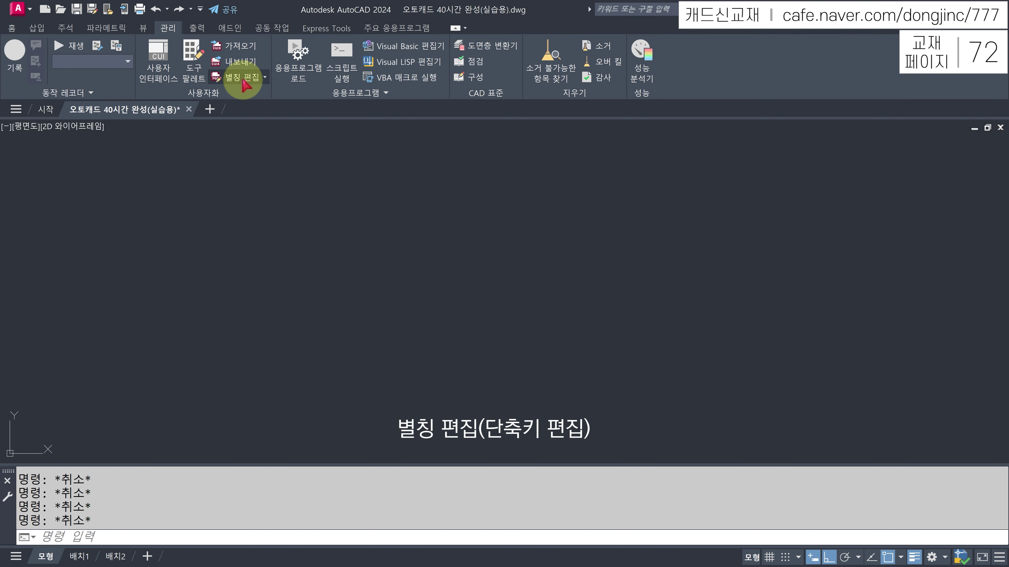
left_click(243, 79)
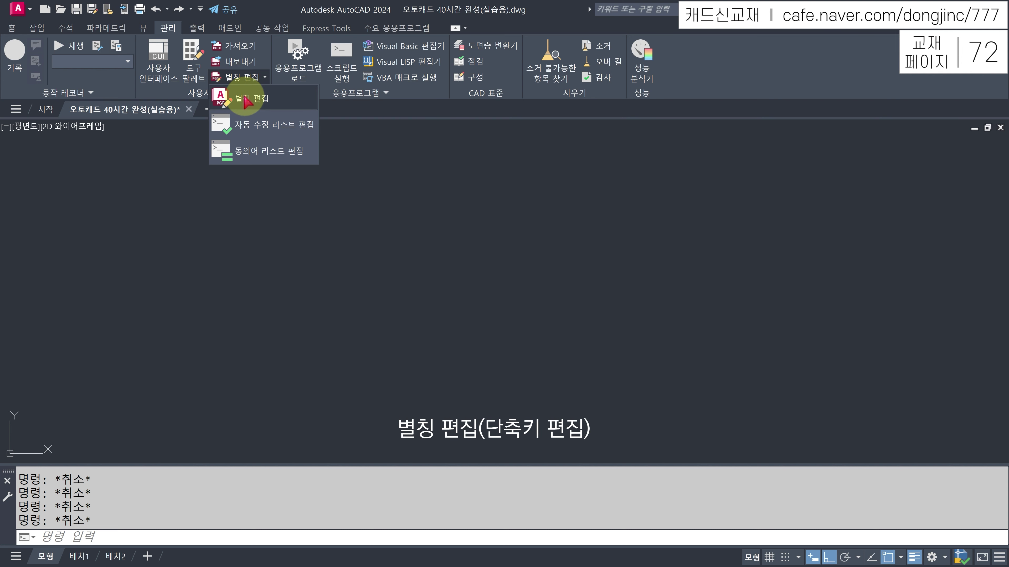
left_click(246, 100)
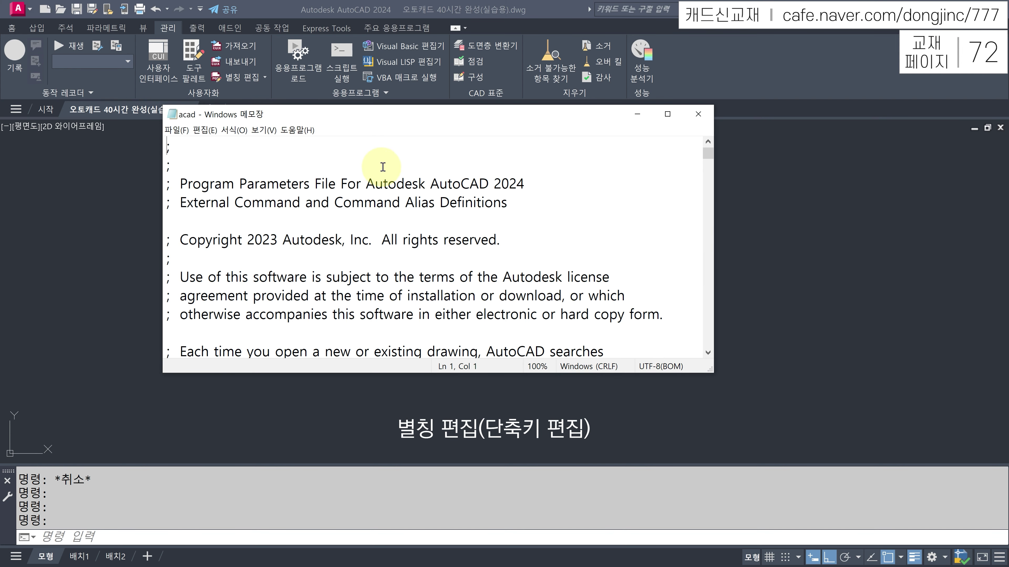
left_click_drag(399, 116, 442, 143)
left_click(461, 181)
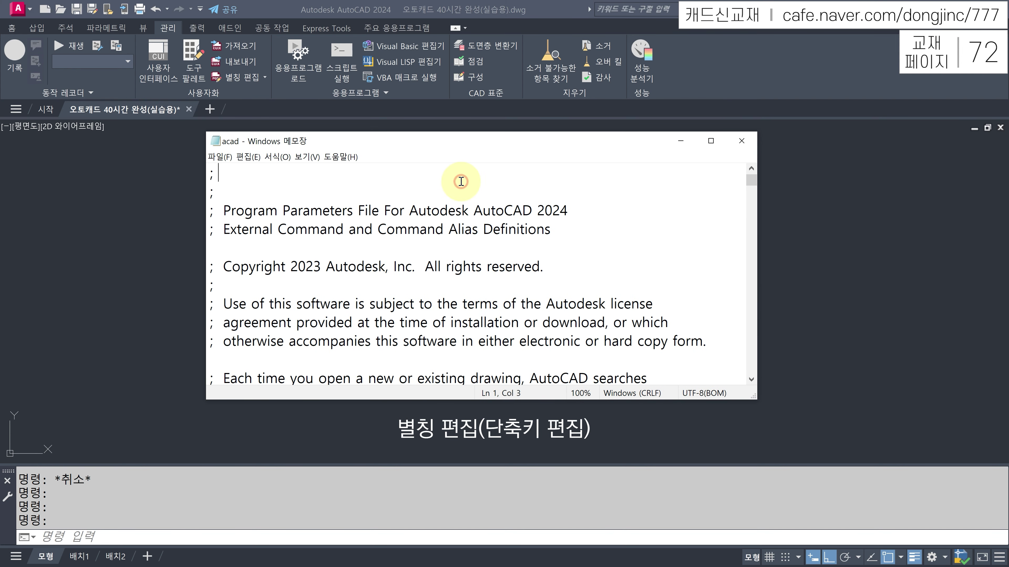
Search the alias file for COPY and advance through the matches to the CP alias entry
key("ctrl+f")
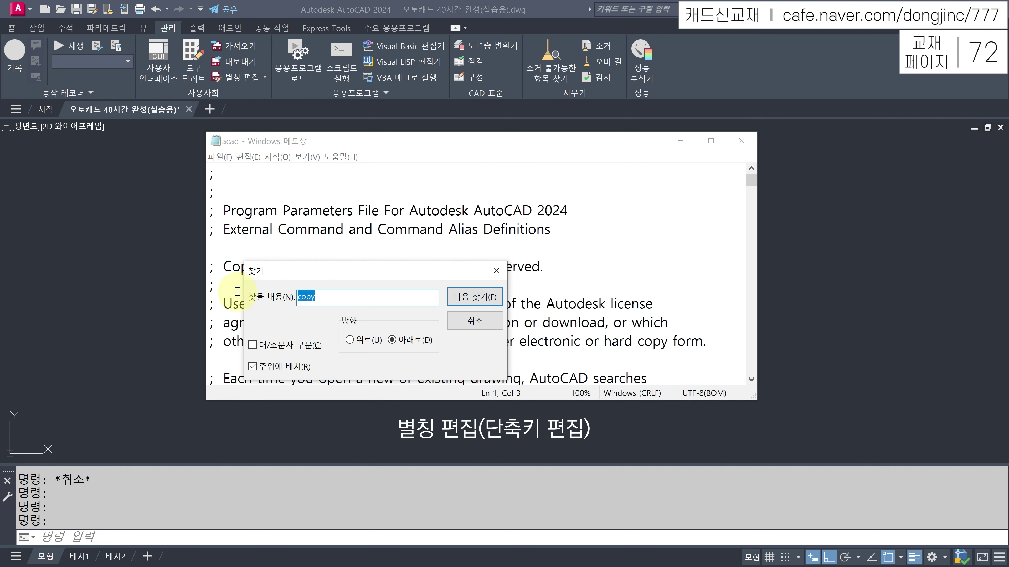
type("COPY")
key("Return")
left_click_drag(370, 270, 648, 230)
left_click(753, 257)
left_click(753, 258)
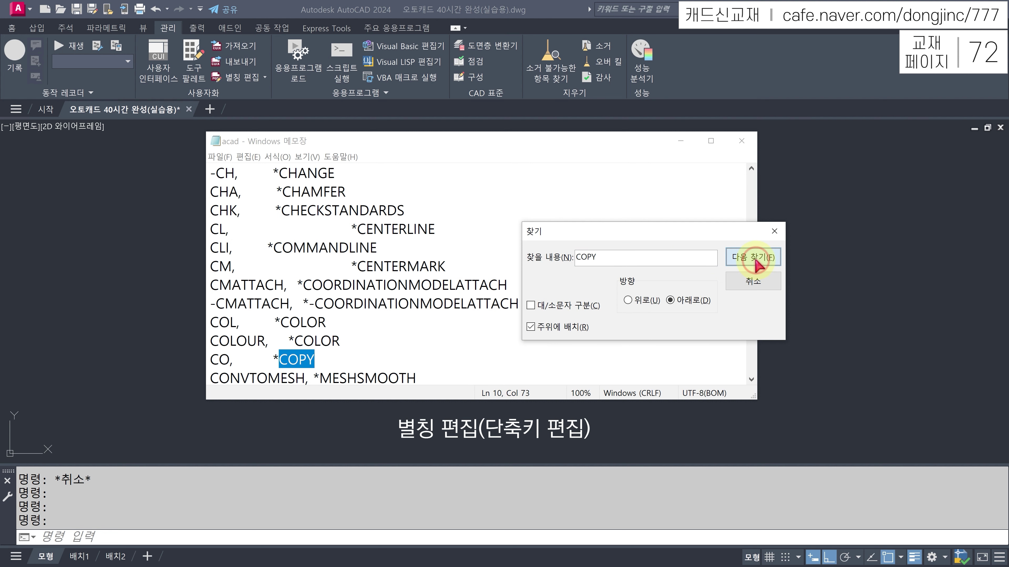
left_click(754, 257)
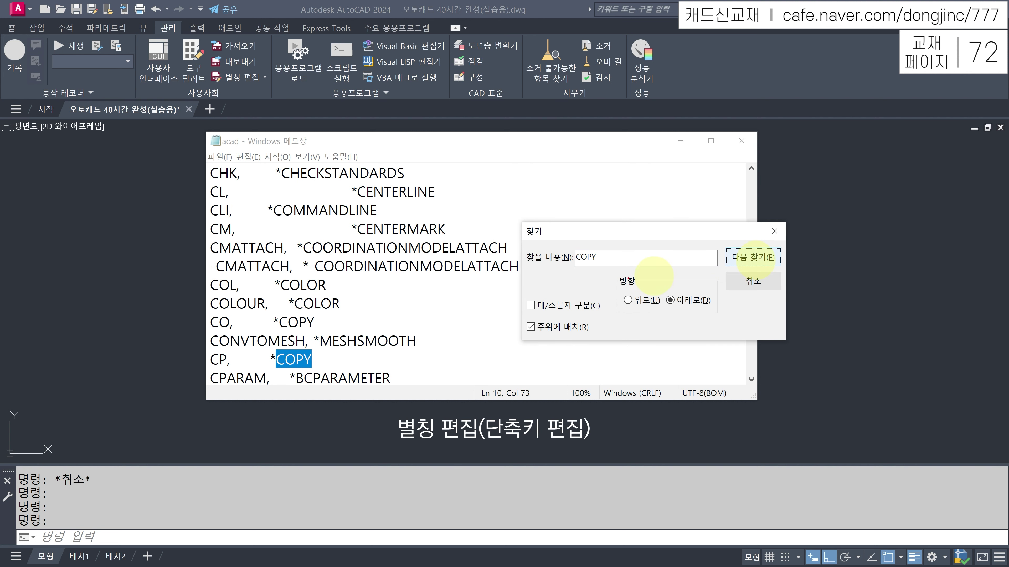
left_click_drag(203, 314, 324, 332)
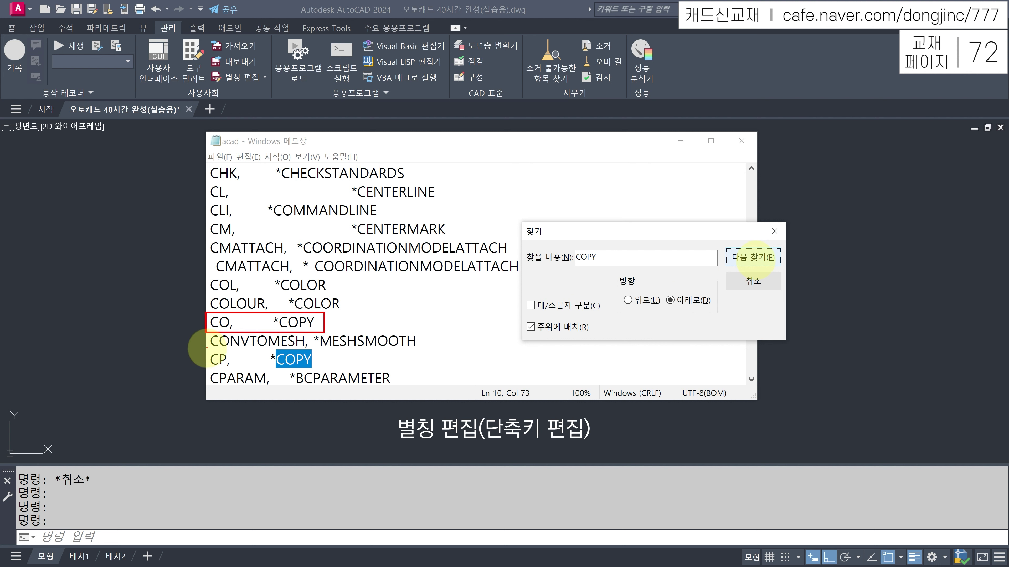
left_click_drag(204, 349, 317, 371)
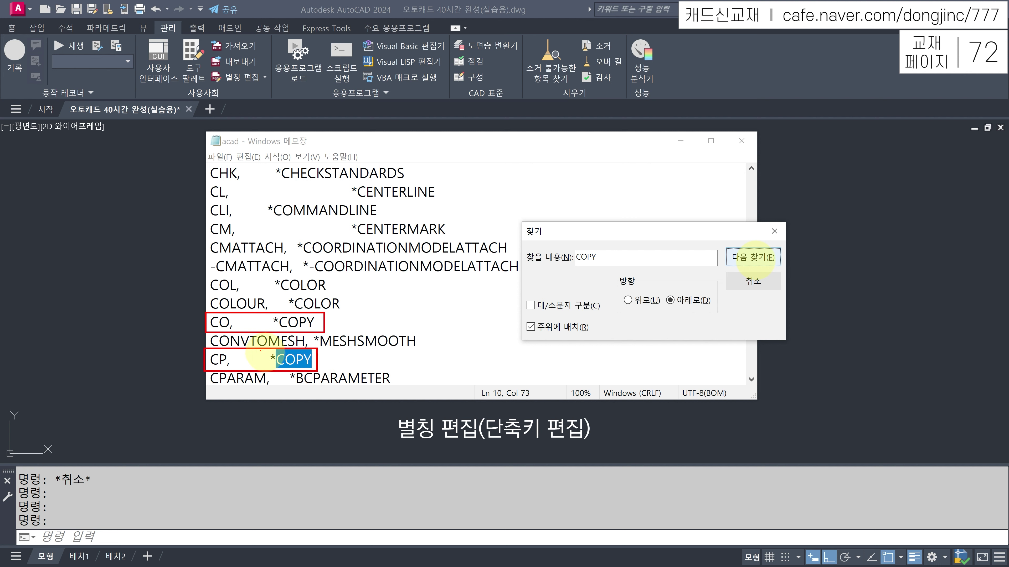
left_click_drag(191, 321, 200, 314)
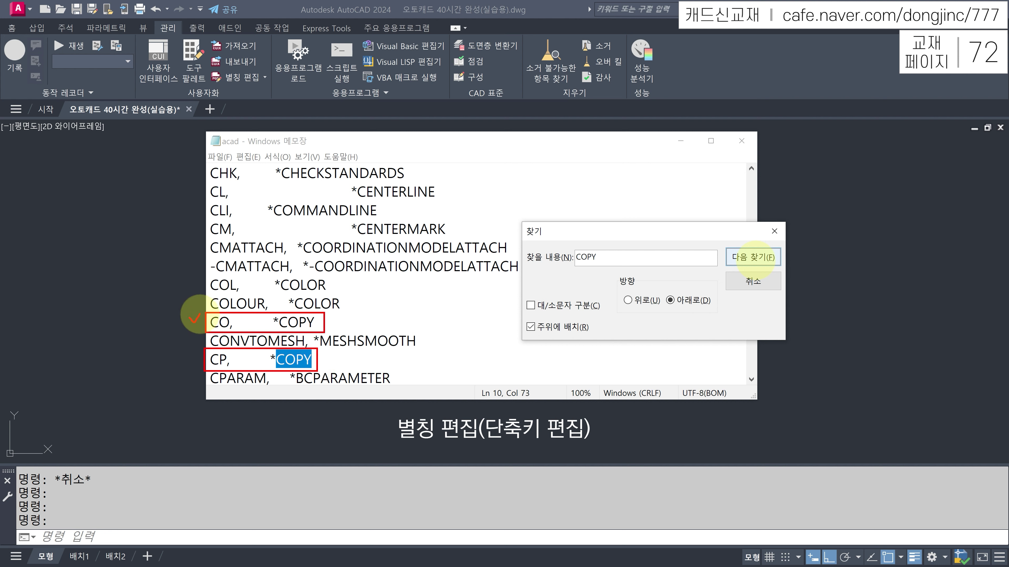
mouse_move(290, 327)
left_mouse_down()
mouse_move(277, 320)
mouse_move(318, 325)
left_mouse_up()
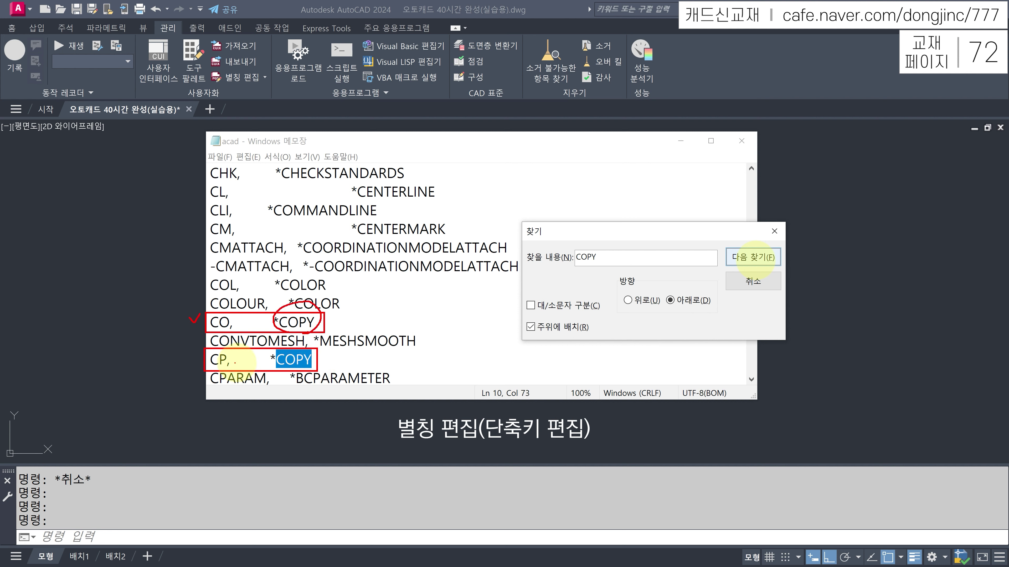
left_click_drag(195, 355, 205, 351)
left_click_drag(286, 350, 313, 367)
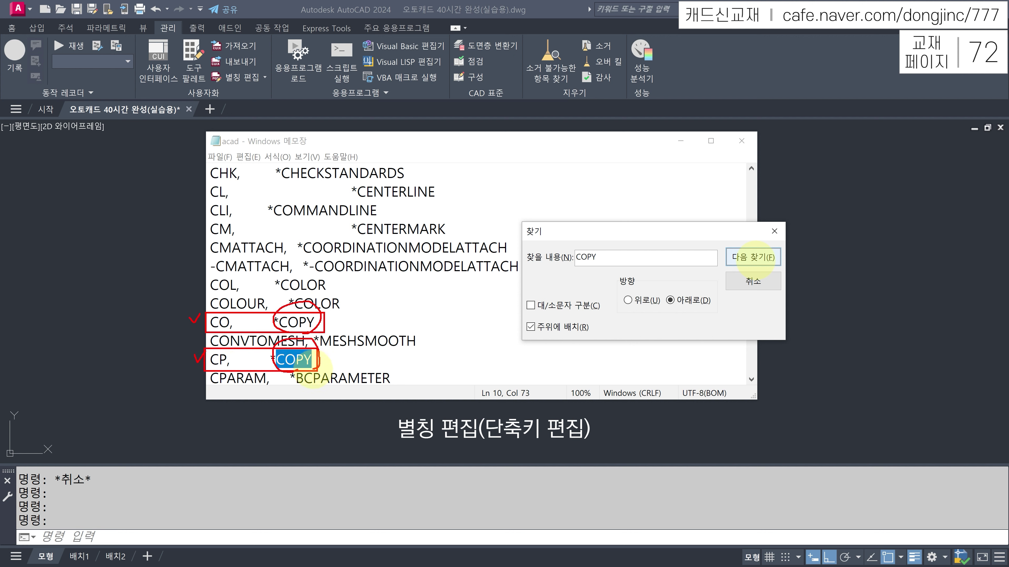
key("Escape")
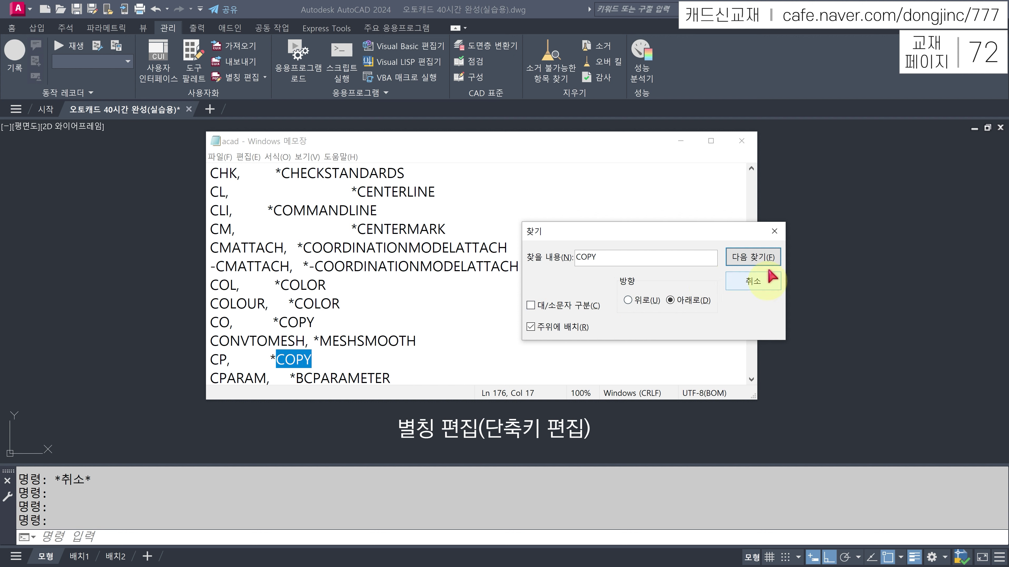
Close the search and duplicate the "CP, *COPY" line directly below itself
left_click(775, 231)
left_click(325, 363)
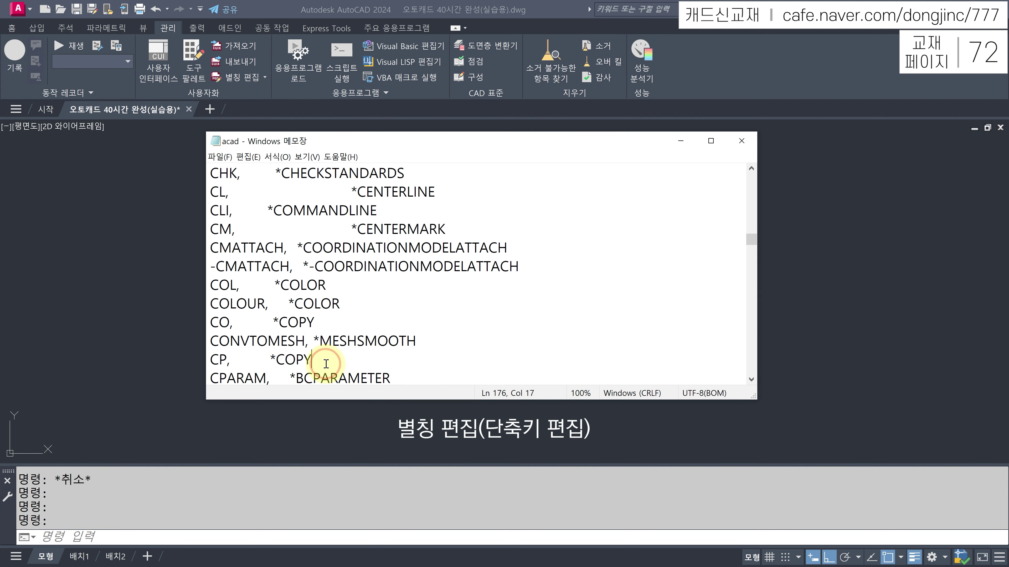
left_click(211, 359)
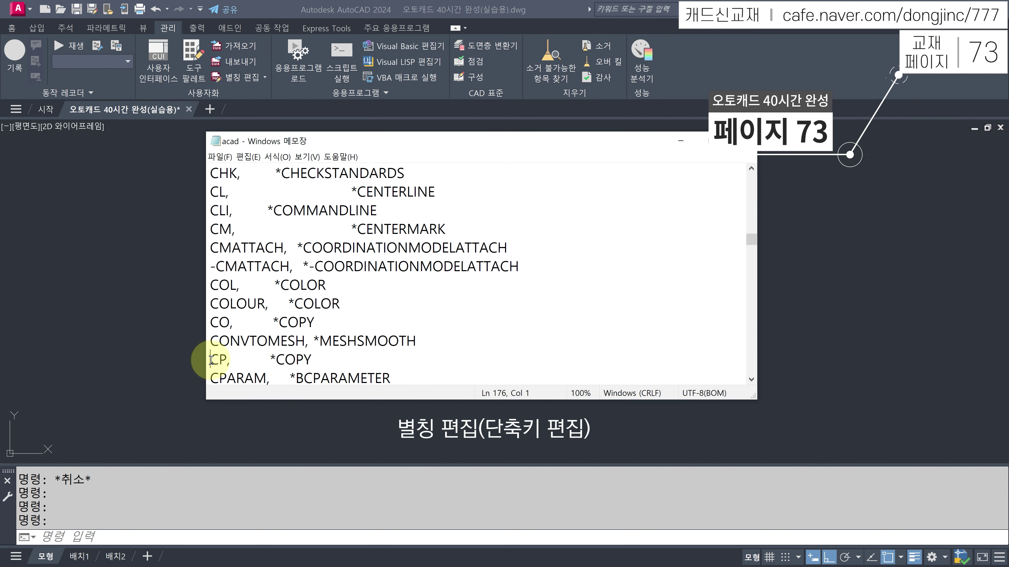
left_click_drag(211, 359, 323, 356)
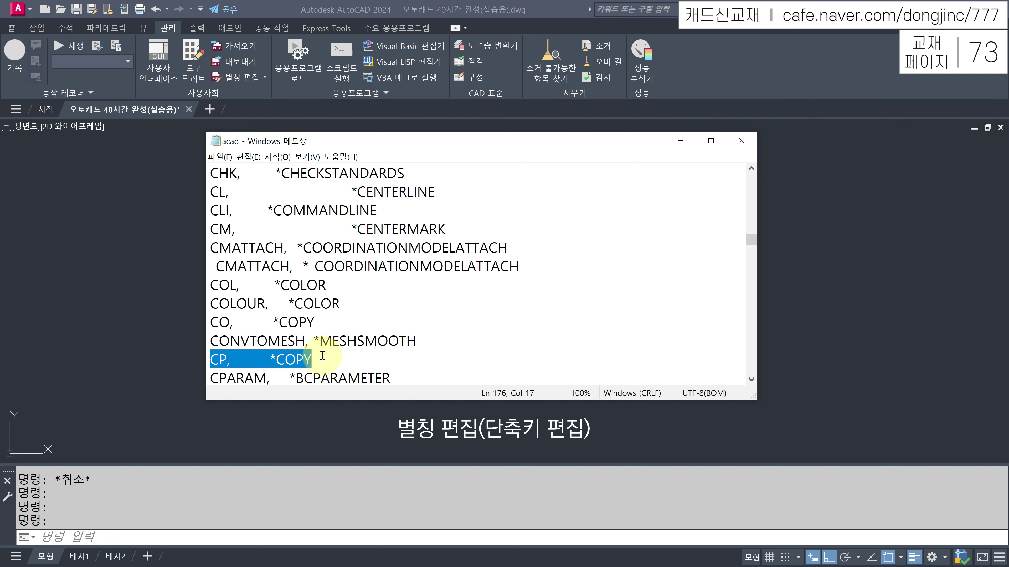
left_click(314, 360)
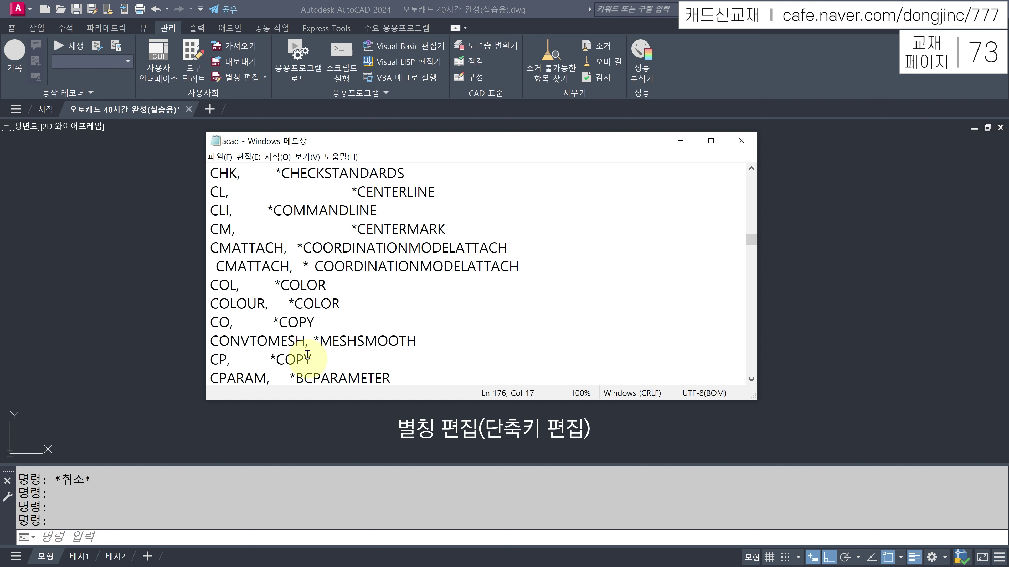
key("Return")
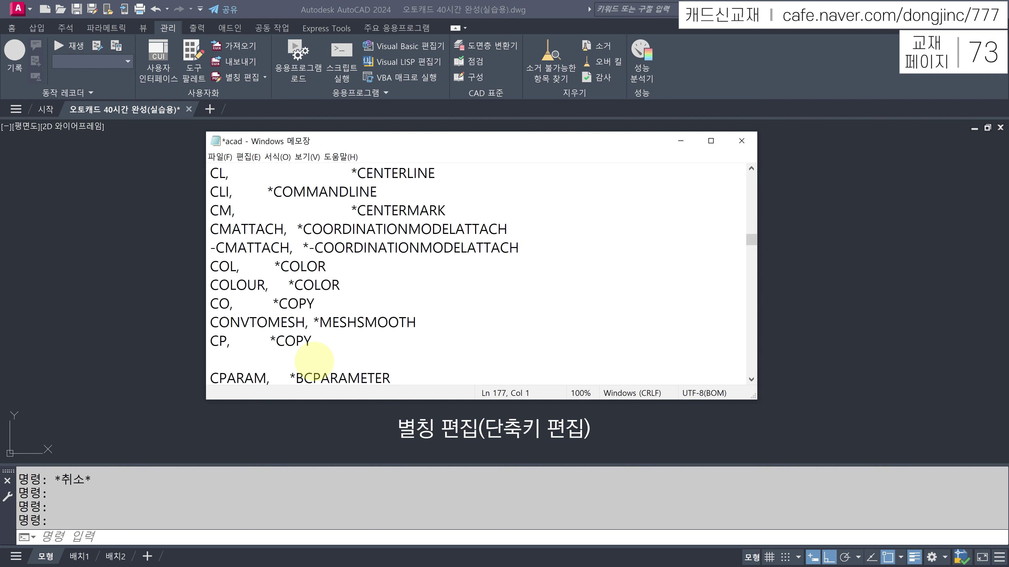
key("ctrl+v")
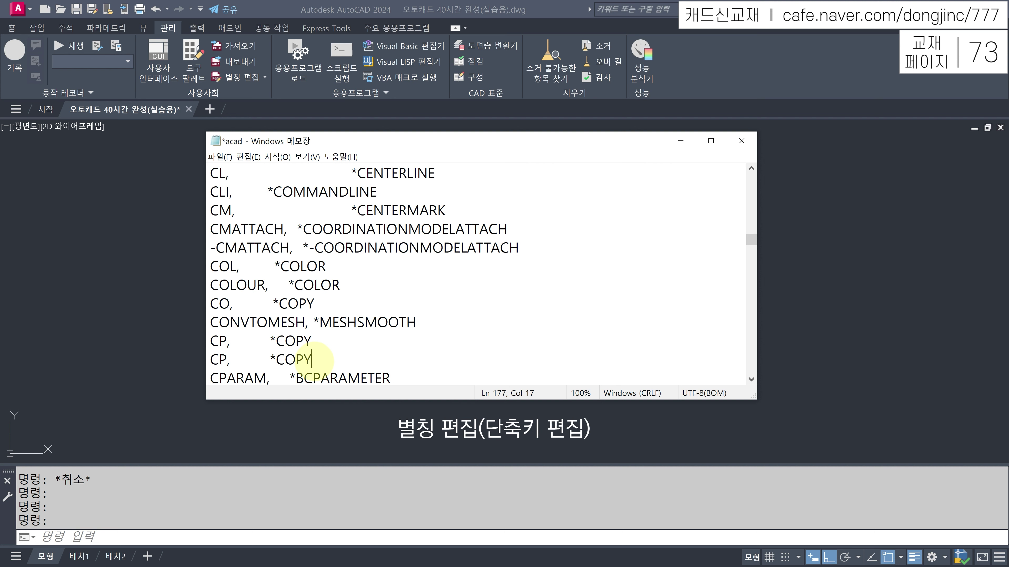
Change the alias in the duplicated COPY line to CC
left_click(221, 360)
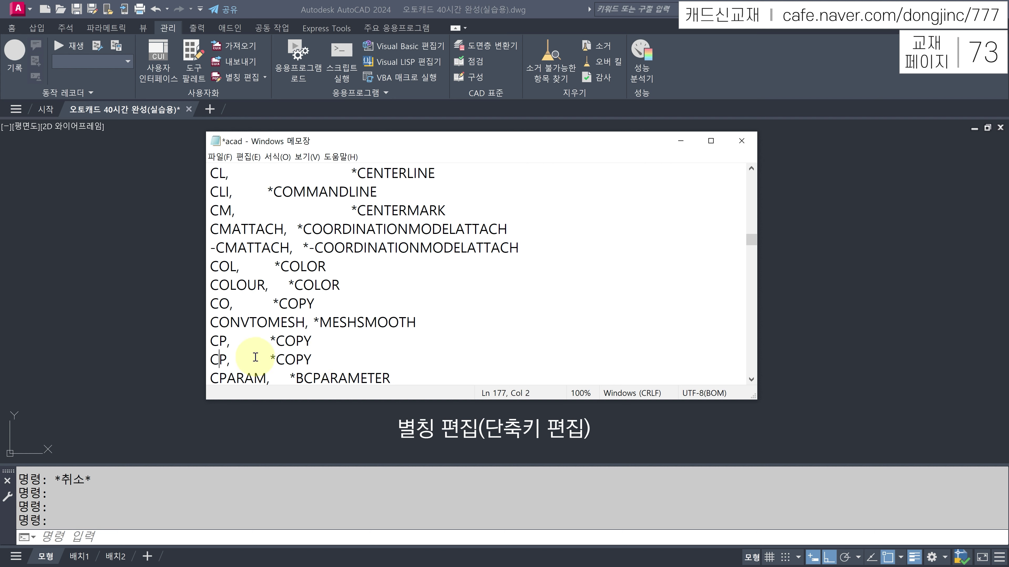
key("BackSpace")
key("Delete")
type("c")
key("BackSpace")
type("CC")
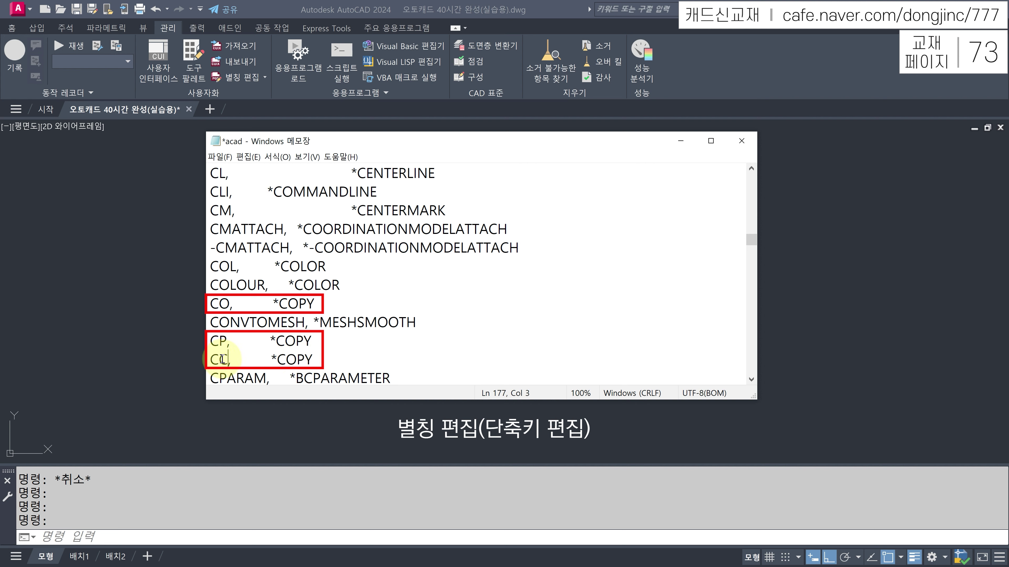
Save and close the alias file, and exit AutoCAD while saving the changes to the drawing
left_click(268, 350)
key("ctrl+s")
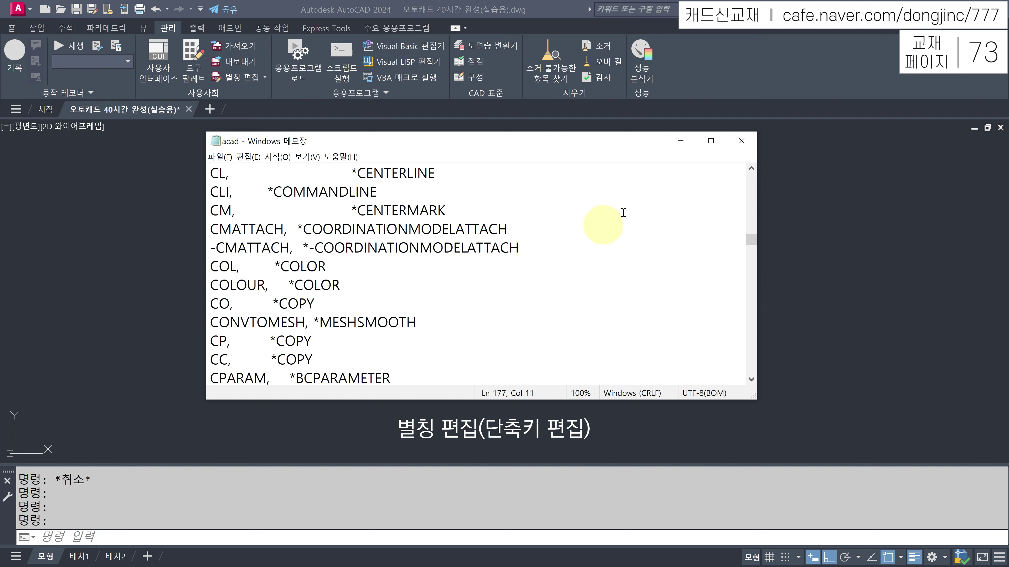
left_click(738, 144)
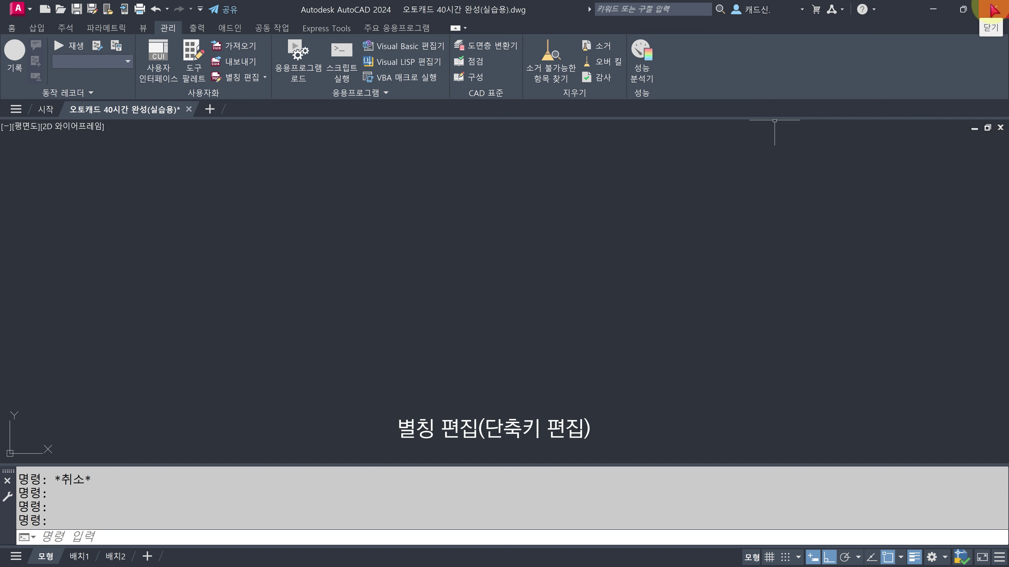
left_click(992, 9)
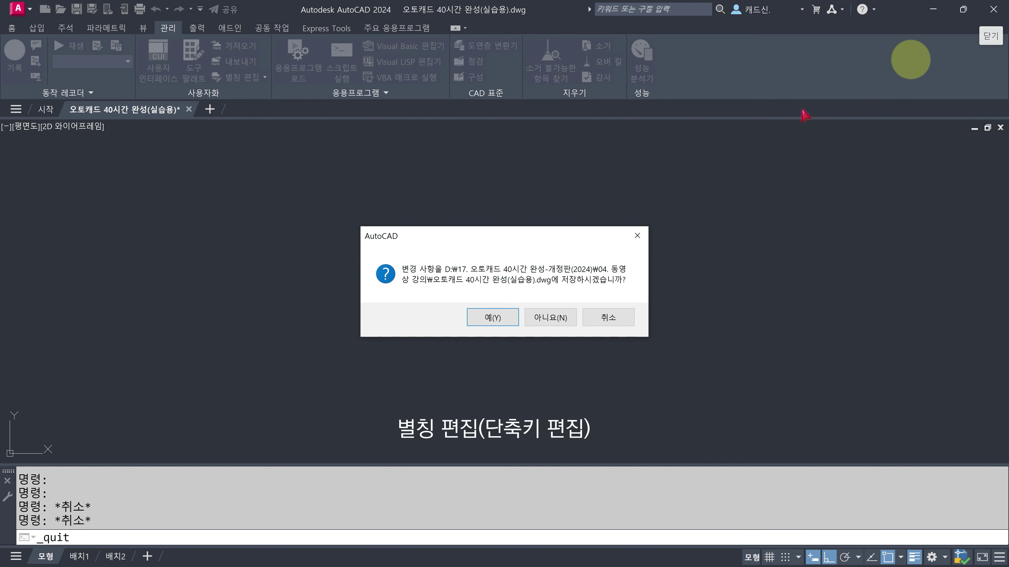
left_click(494, 317)
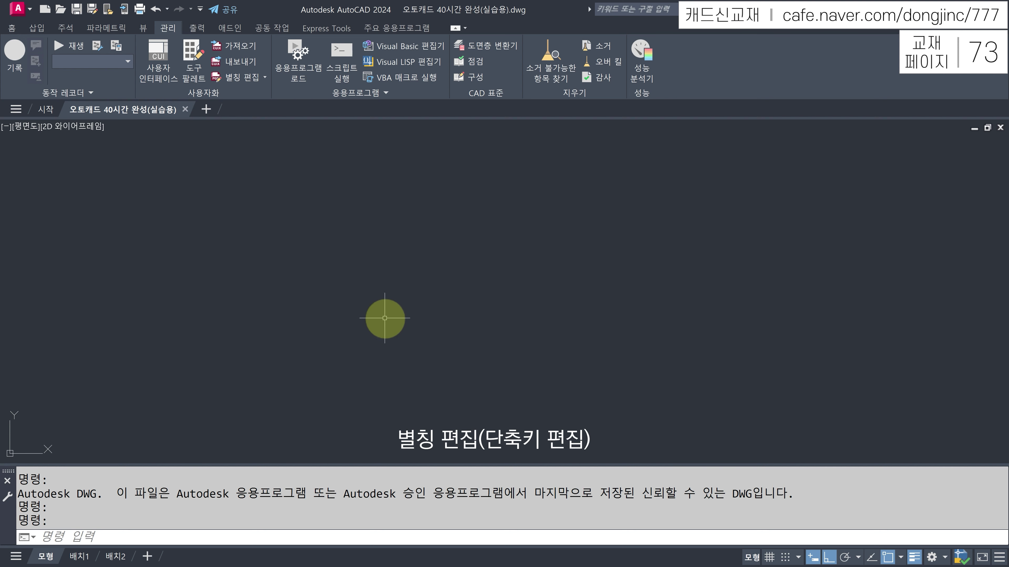
Test the CC alias at the command prompt and cancel the command it starts
left_click(153, 530)
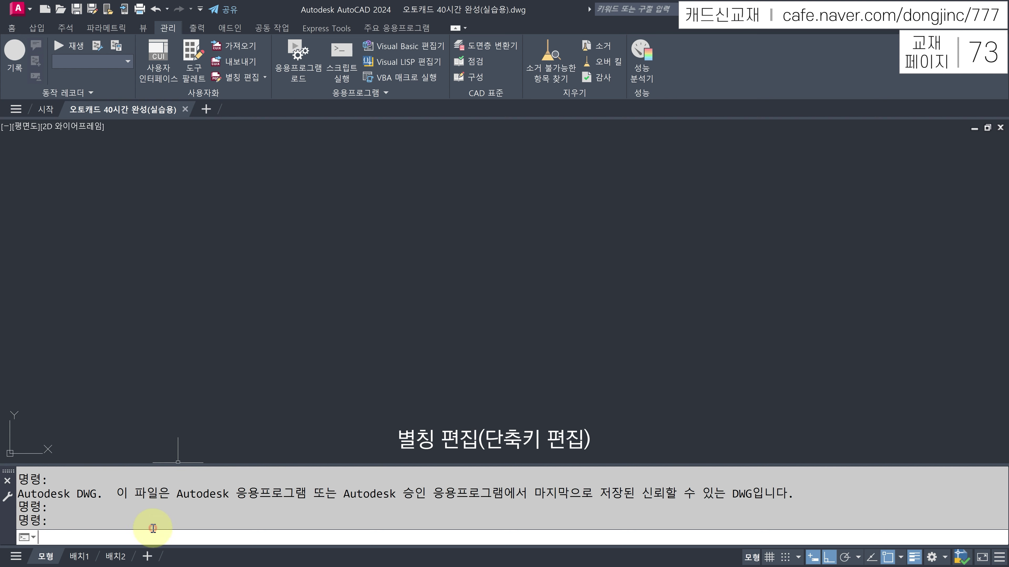
type("CC")
key("Return")
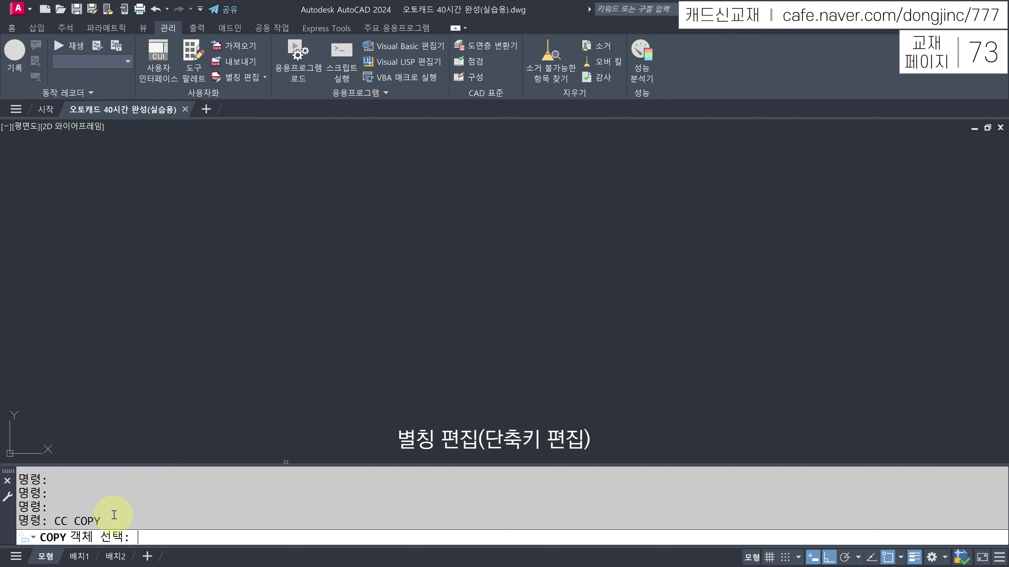
key("Escape")
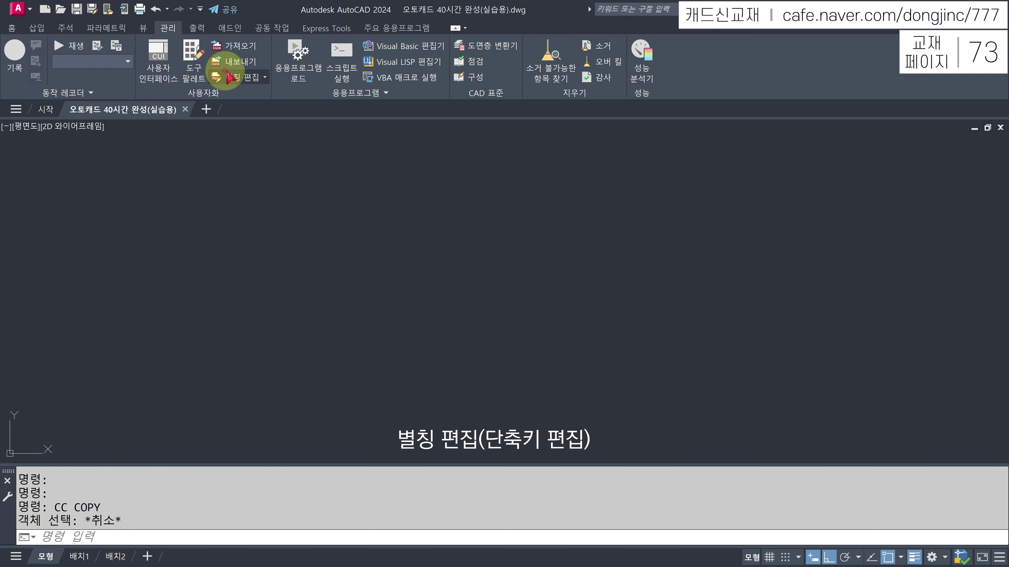
Reopen the command alias file and search for COPY up to the CC alias entry
left_click(238, 77)
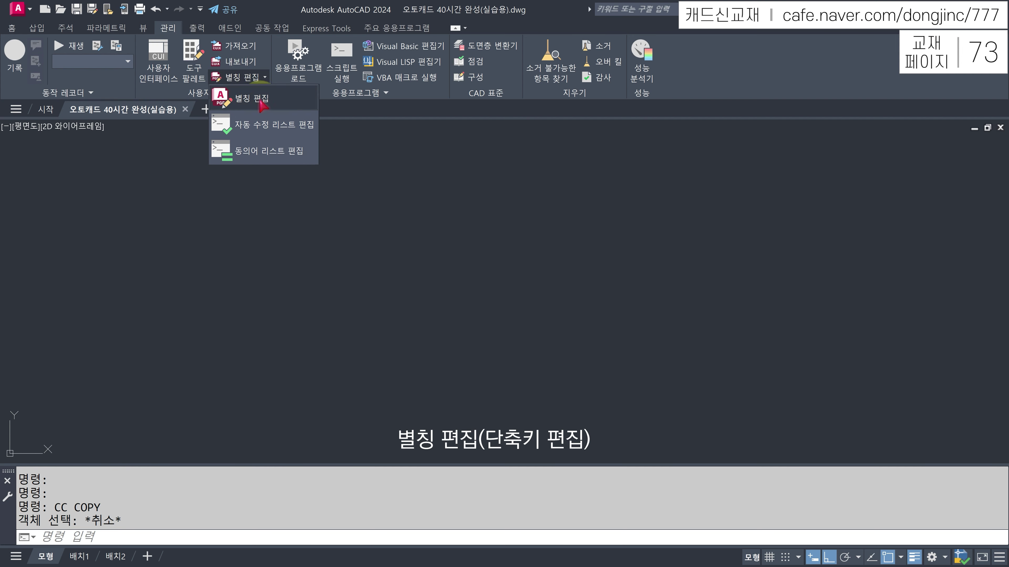
left_click(250, 97)
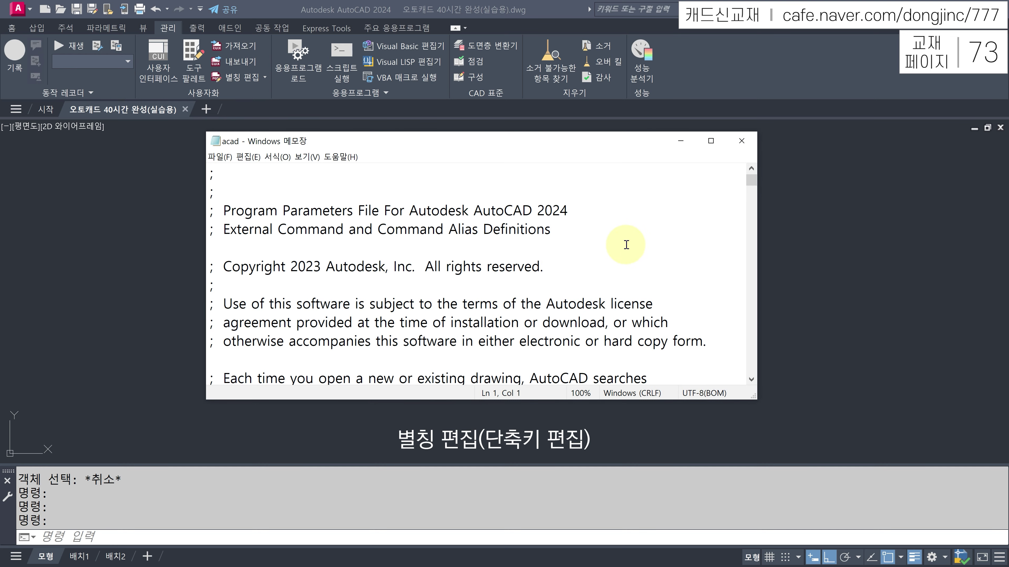
key("ctrl+f")
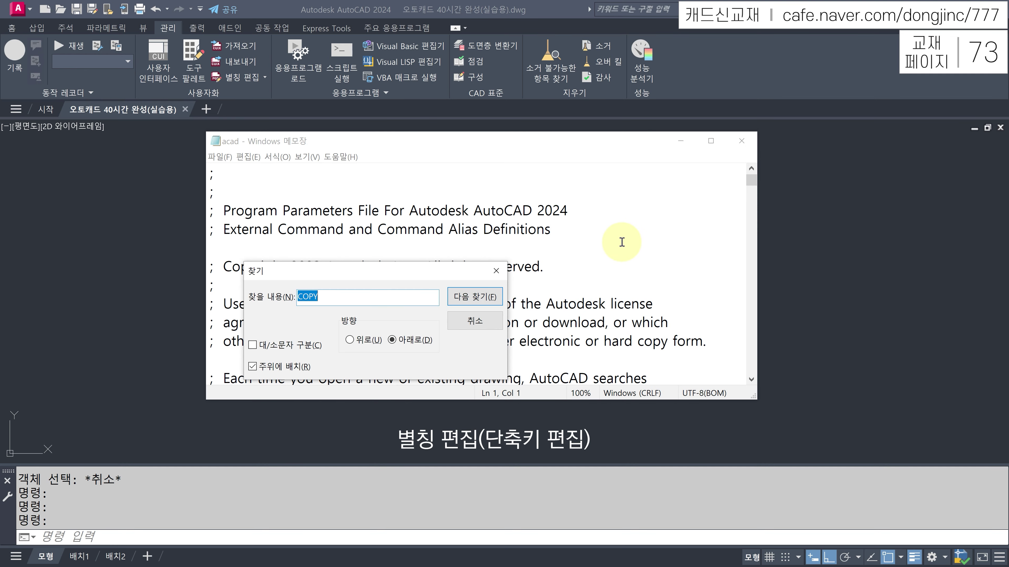
left_click(481, 302)
left_click(481, 302)
left_click_drag(426, 272, 692, 183)
left_click(760, 212)
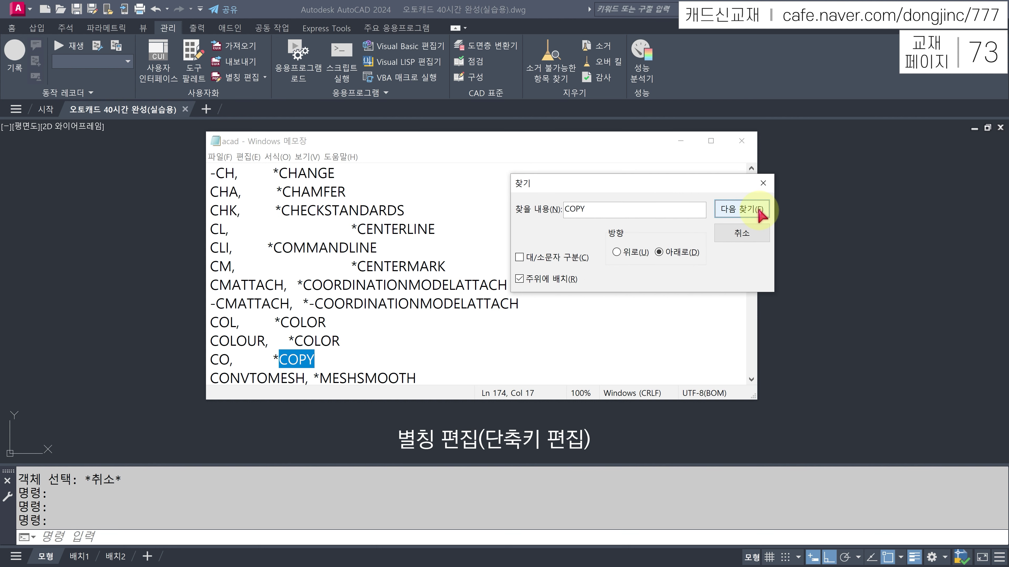
left_click(760, 211)
left_click(760, 212)
key("Escape")
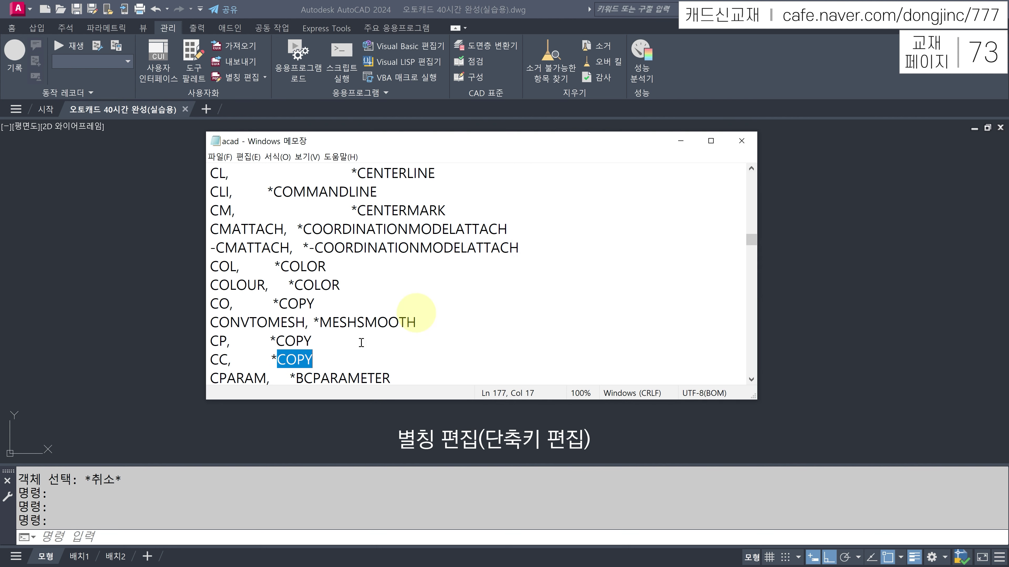
Highlight the alias CC and the alias CP in their COPY entries to compare them
left_click(290, 362)
left_click_drag(230, 360, 218, 362)
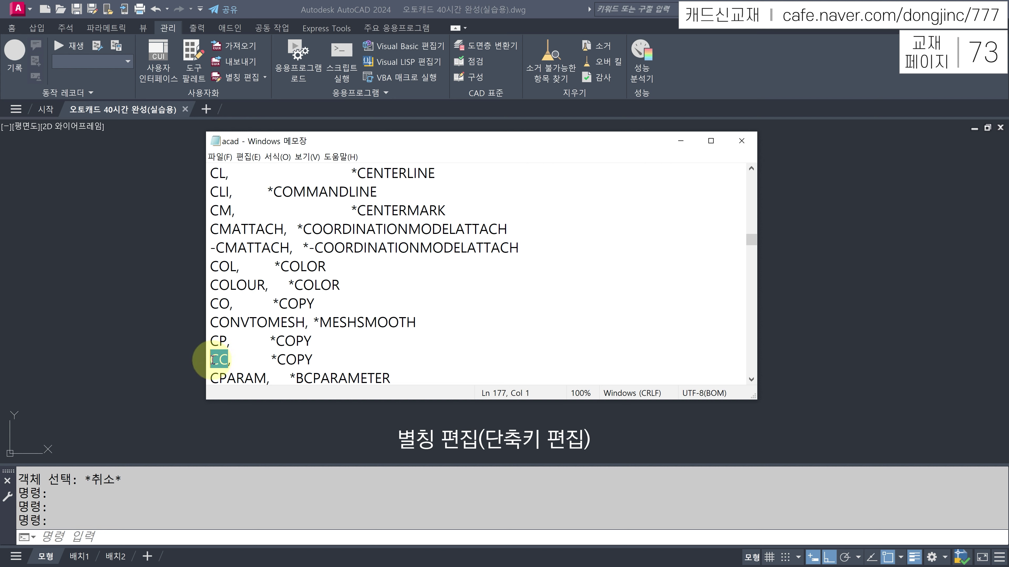
left_click(225, 340)
left_click_drag(225, 341, 219, 340)
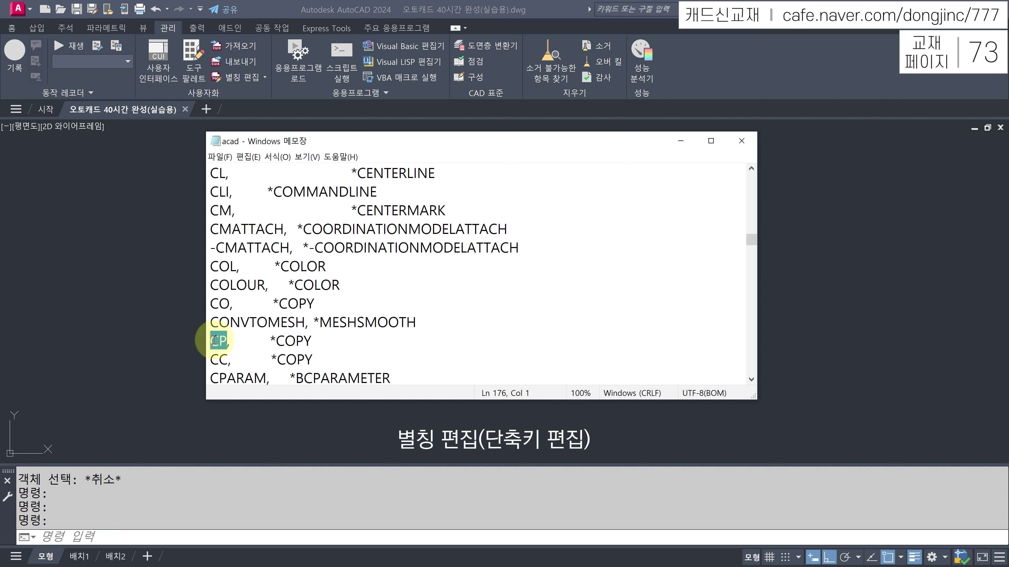
Try replacing the CO alias of the COPY command with 11, undo the replacement, and highlight the CC entry for COPY
left_click_drag(230, 304, 211, 304)
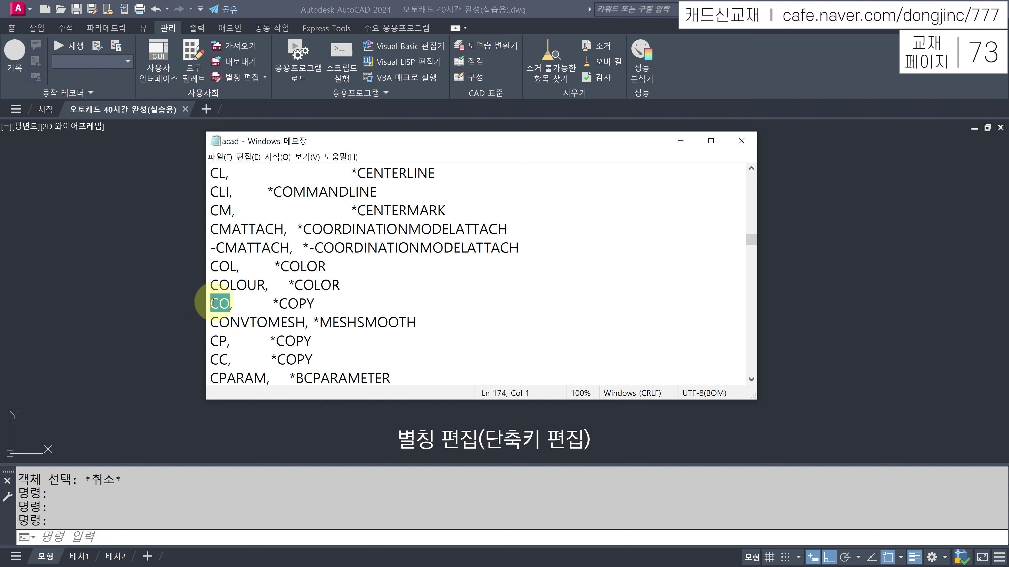
type("11")
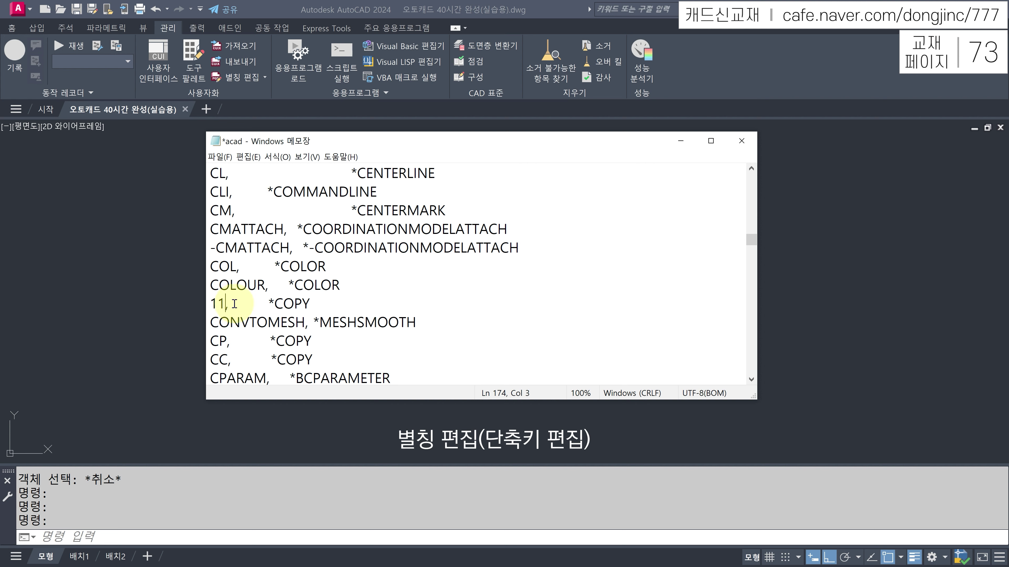
key("ctrl+z")
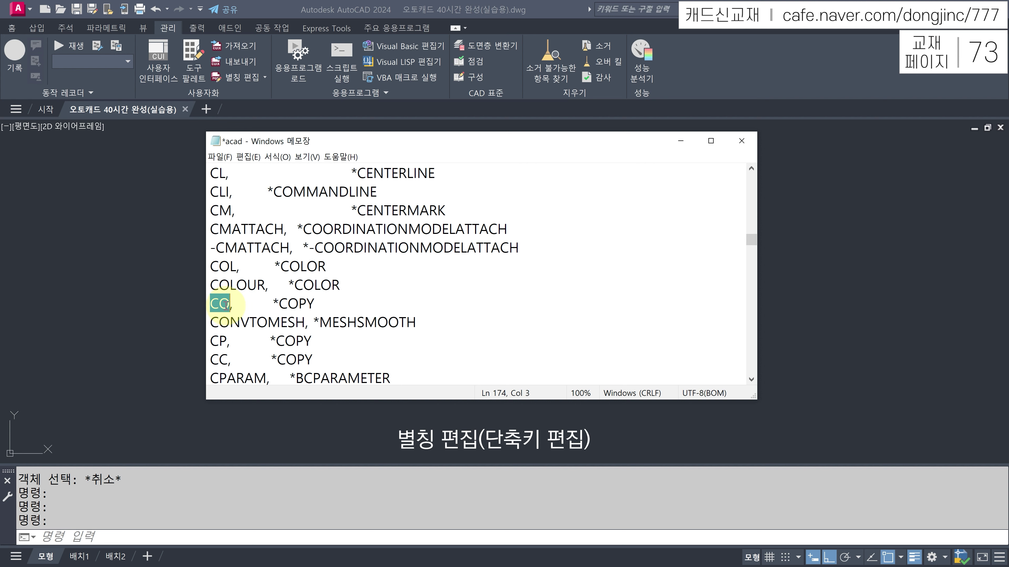
left_click_drag(211, 360, 312, 357)
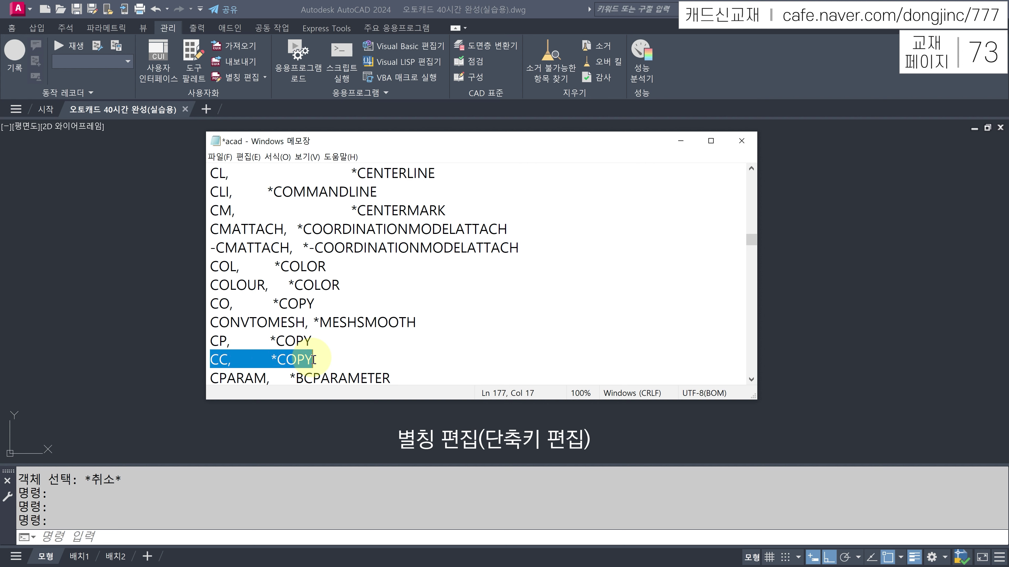
left_click(219, 360)
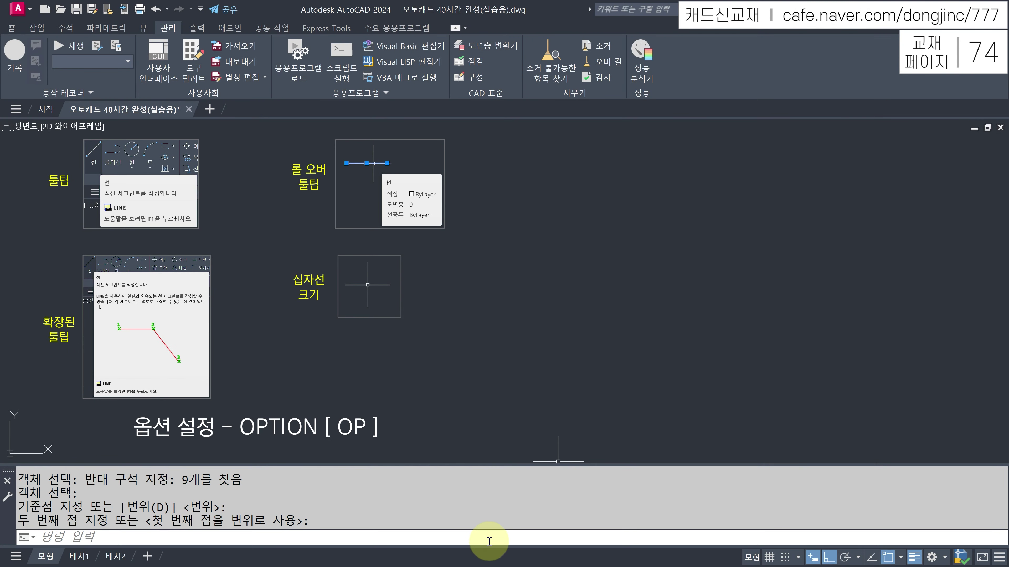
Open the Options dialog, move it clear of the drawing notes, and turn off extended tooltips in the display settings
left_click(488, 541)
type("OP")
key("Return")
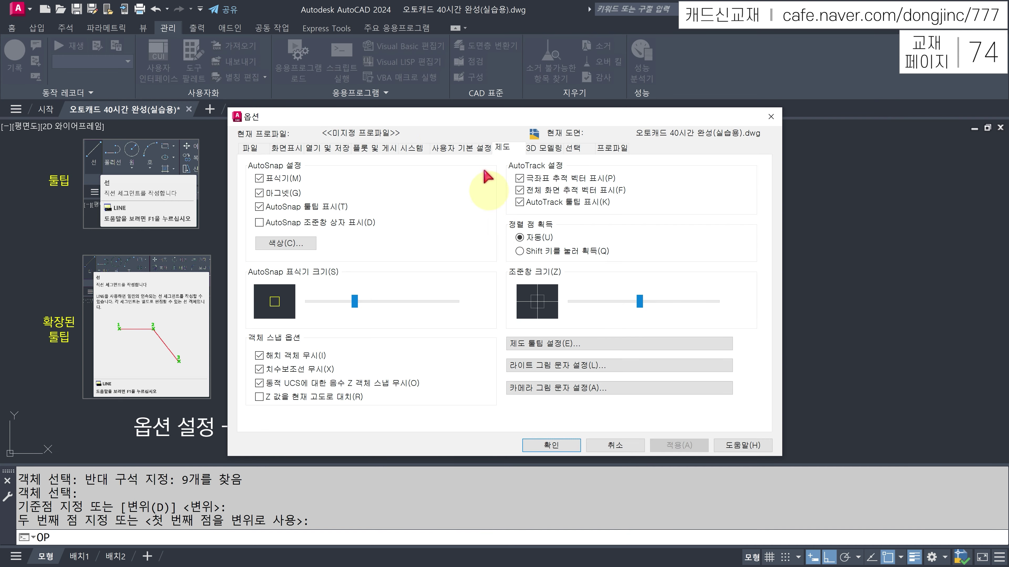
left_click_drag(524, 118, 746, 123)
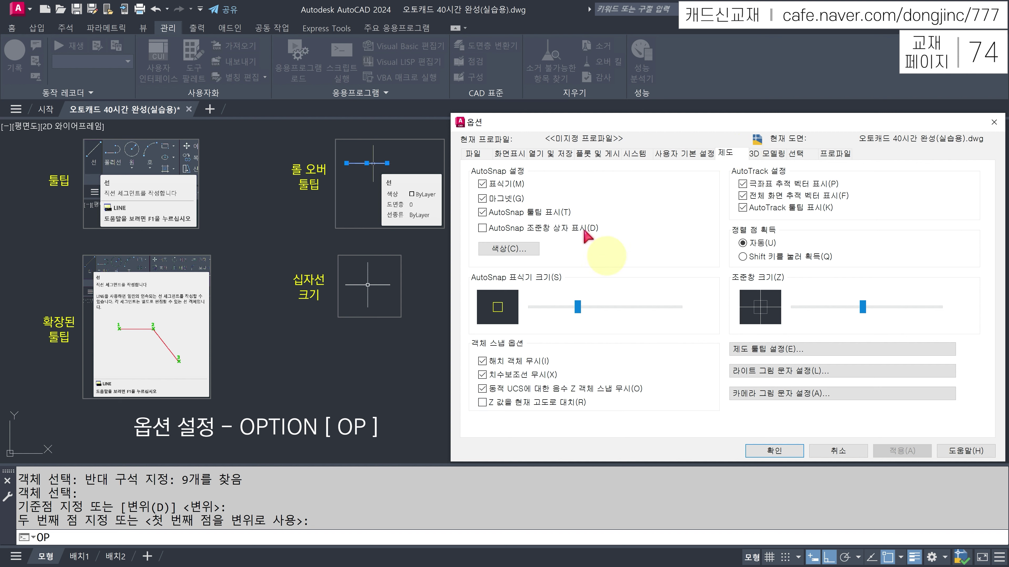
mouse_move(560, 218)
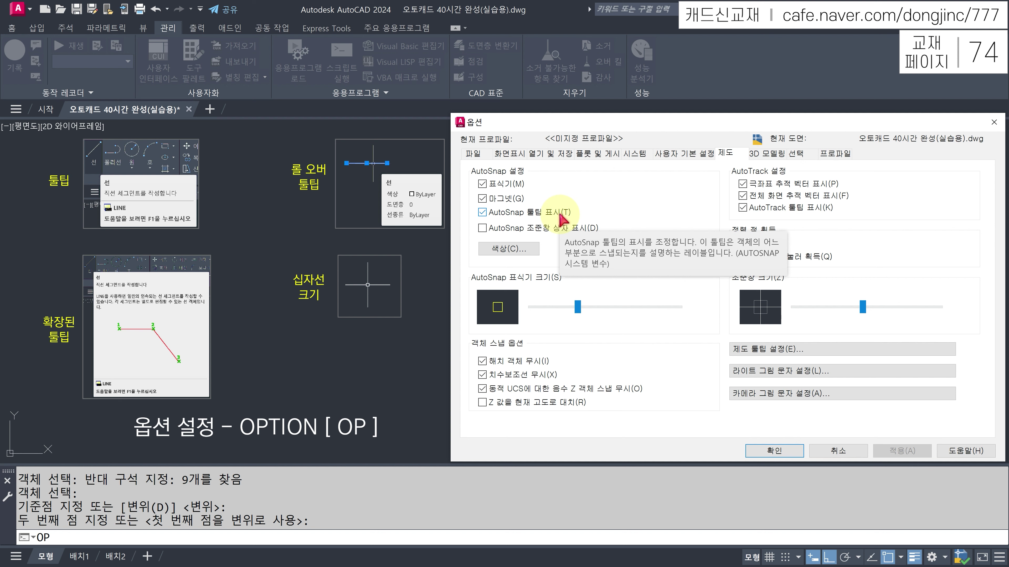
left_click(510, 153)
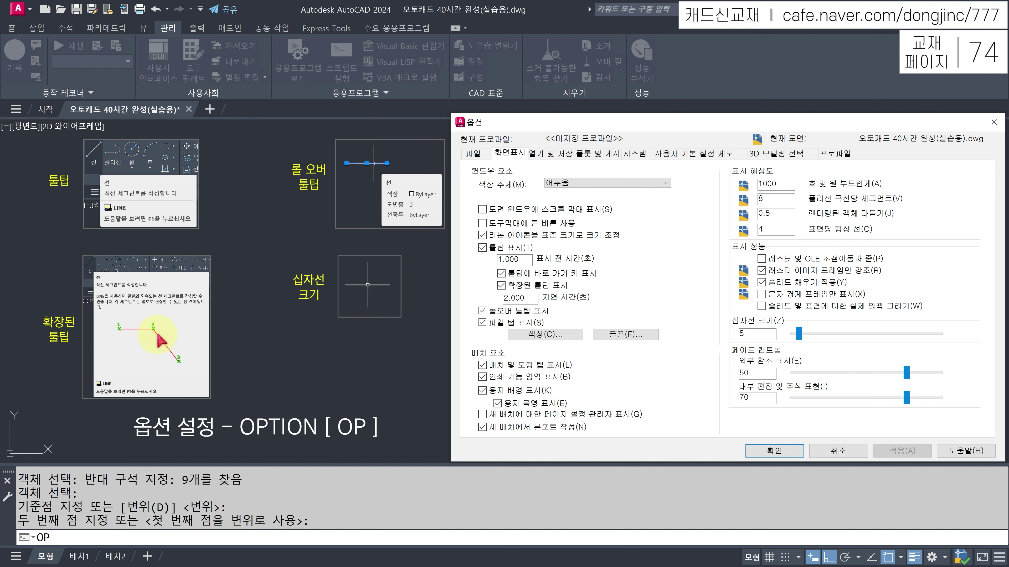
left_click(501, 286)
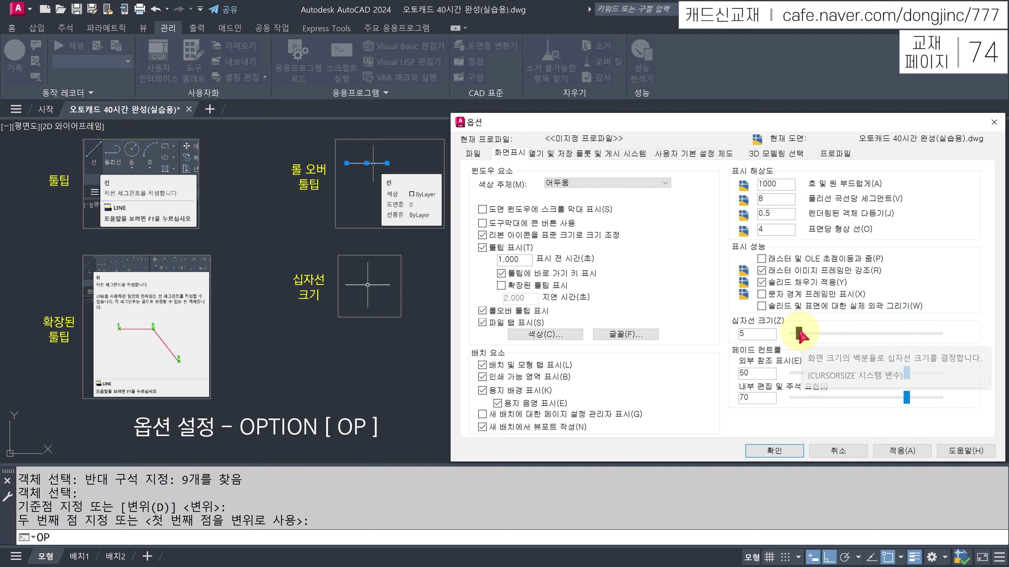
Set the crosshair size to 100 and confirm the options
left_click_drag(799, 335, 939, 335)
left_click(774, 452)
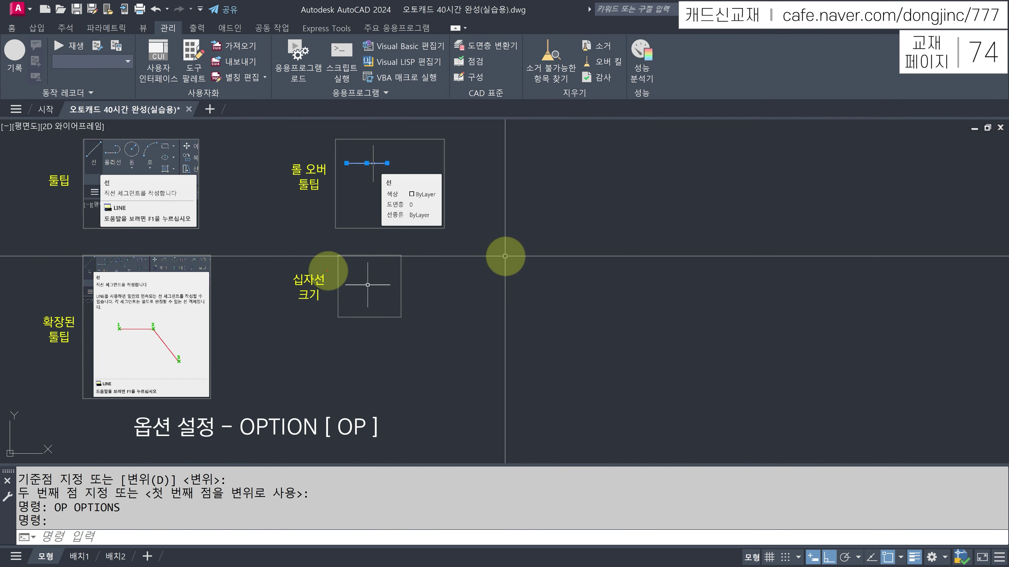
left_click_drag(82, 255, 197, 255)
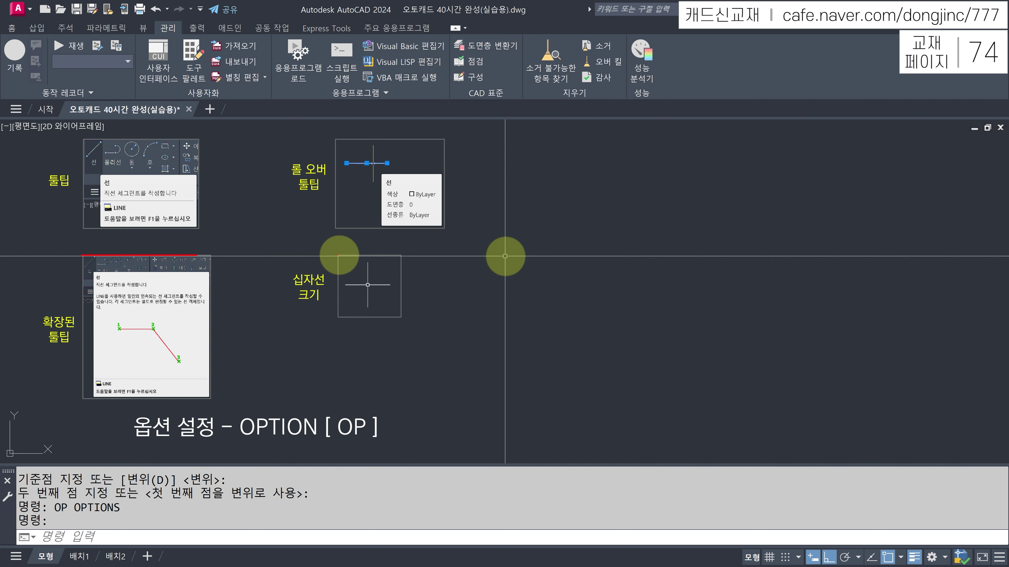
left_click_drag(338, 255, 412, 254)
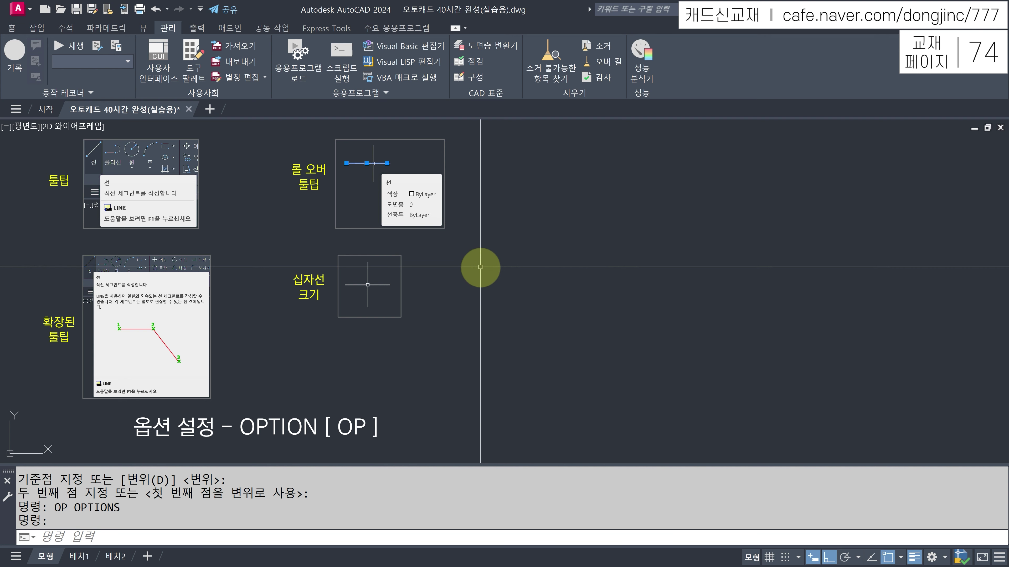
Reopen the Options dialog and set the crosshair size to 5
type("OP")
key("Return")
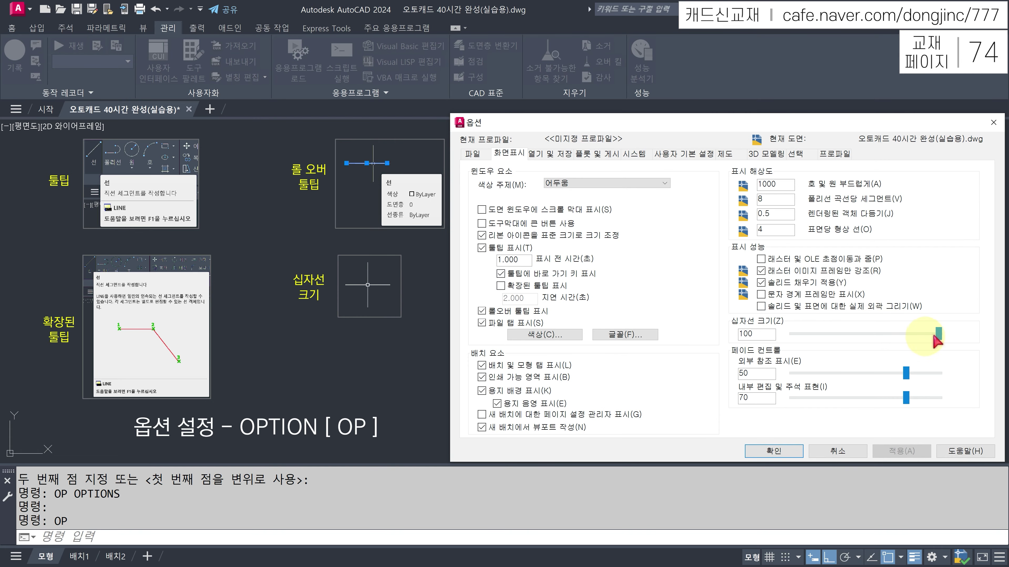
left_click_drag(931, 336, 800, 336)
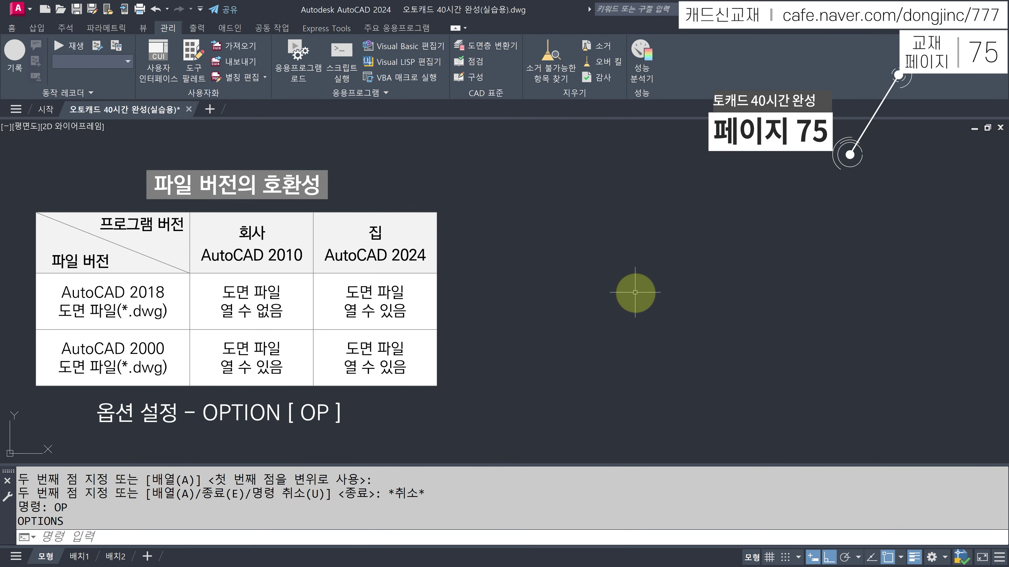
Open the Options dialog at the settings for opening and saving files
type("OP")
key("Return")
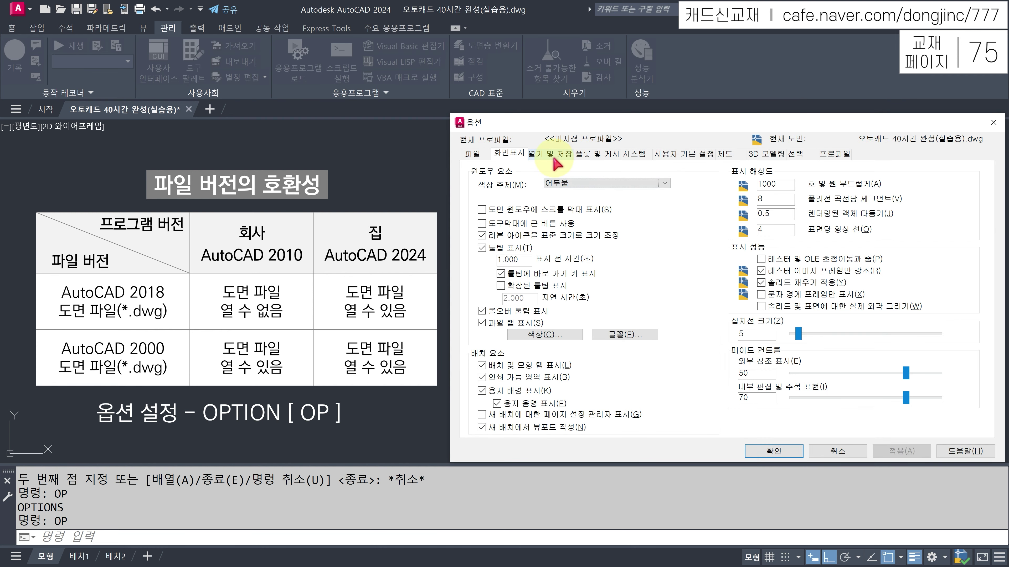
left_click(556, 155)
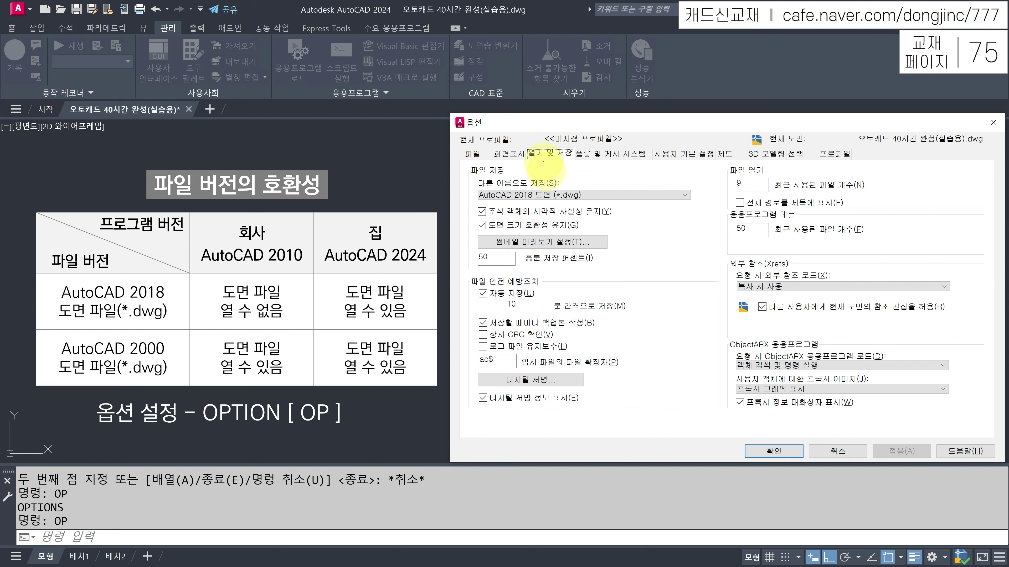
mouse_move(370, 2)
left_mouse_down("ctrl")
mouse_move(397, 18)
mouse_move(376, 19)
mouse_move(394, 18)
mouse_move(382, 49)
mouse_move(386, 38)
mouse_move(397, 49)
mouse_move(409, 39)
left_mouse_up("ctrl")
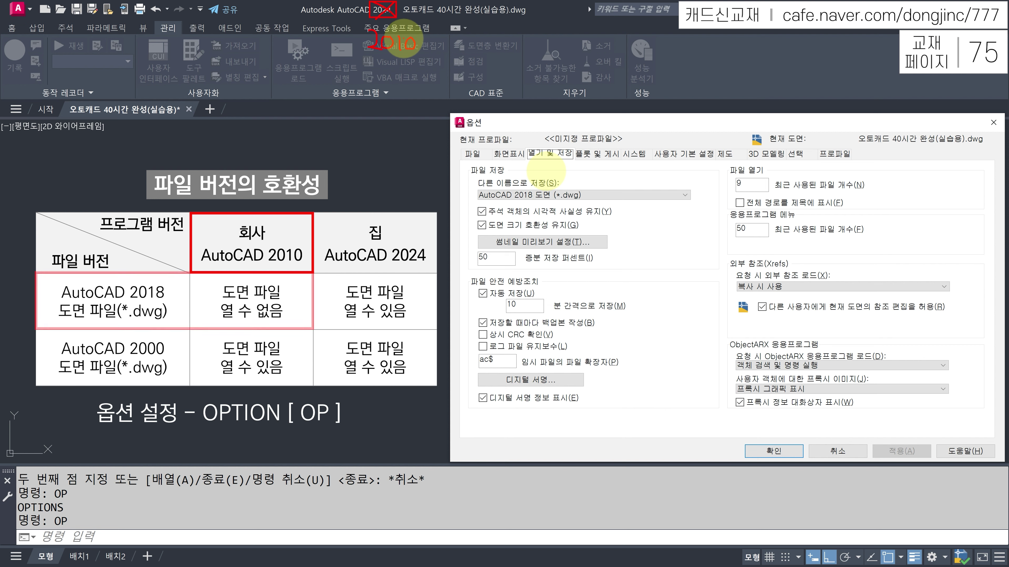
left_click_drag(521, 193, 552, 214)
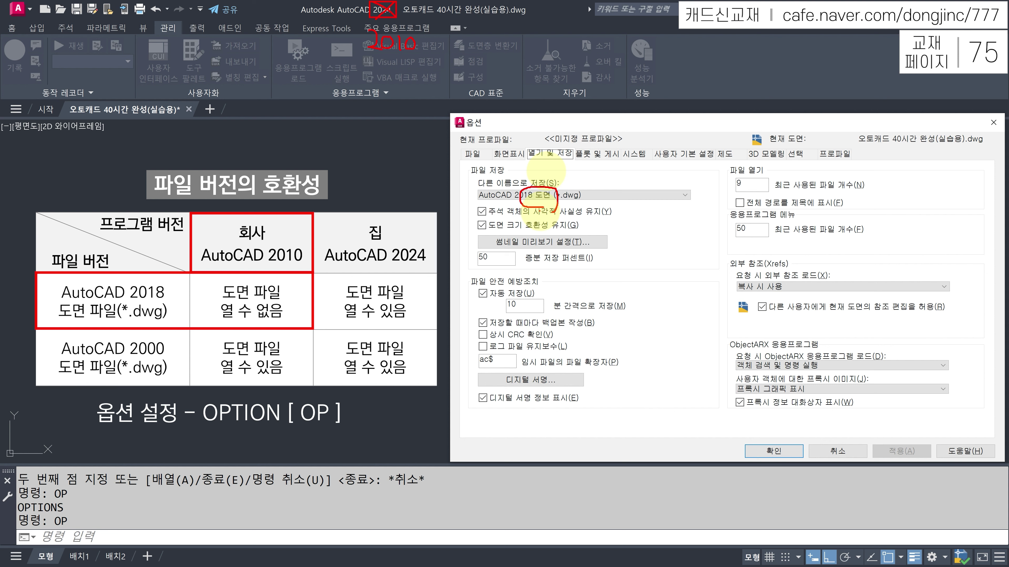
mouse_move(538, 203)
left_mouse_down()
mouse_move(543, 174)
mouse_move(552, 204)
left_mouse_up()
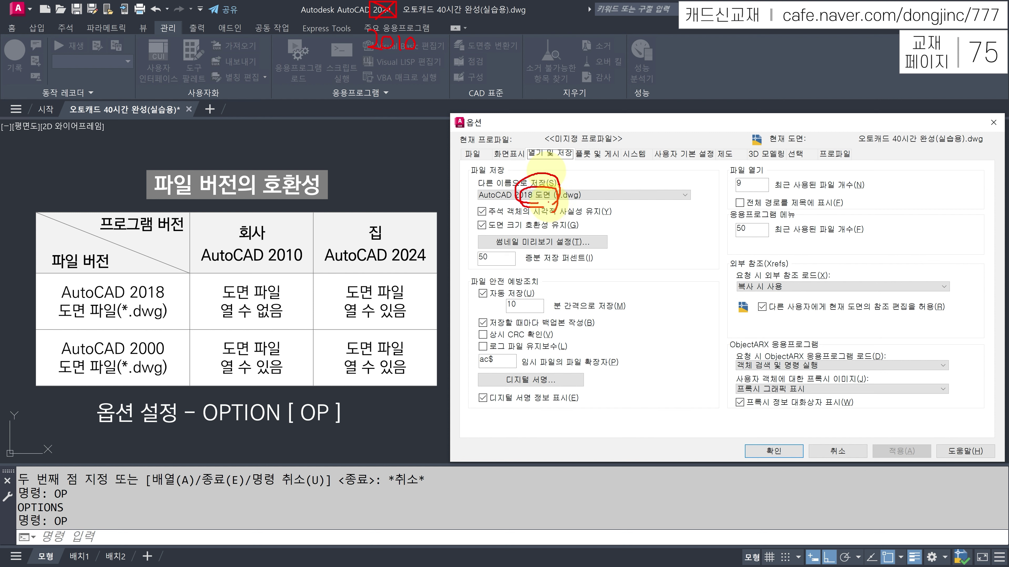
mouse_move(553, 202)
left_mouse_down()
mouse_move(536, 206)
mouse_move(521, 193)
mouse_move(546, 176)
mouse_move(553, 211)
left_mouse_up()
key("Escape")
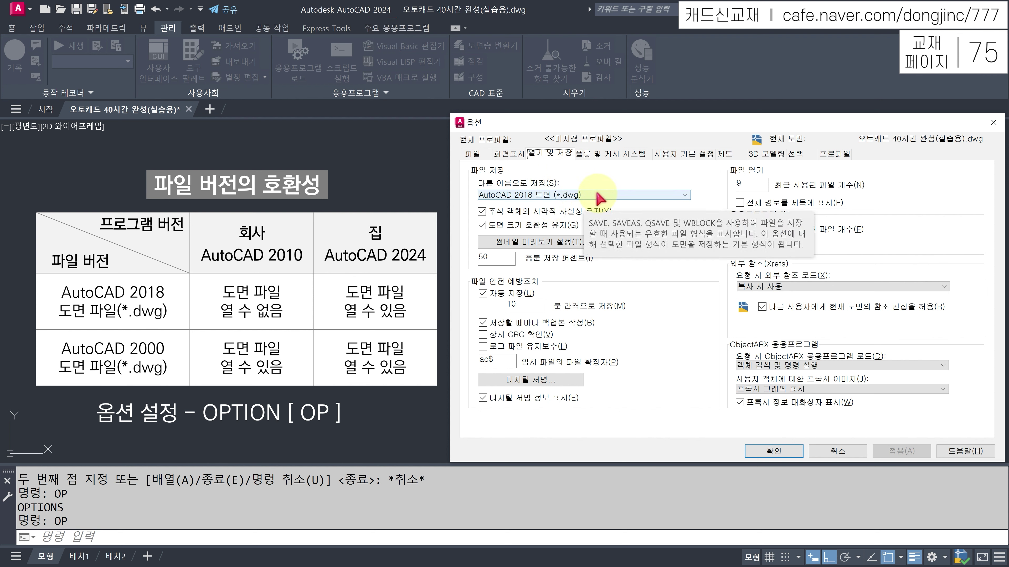
Set the default save format to AutoCAD 2000/LT2000 drawing (*.dwg) and apply the change
left_click(609, 196)
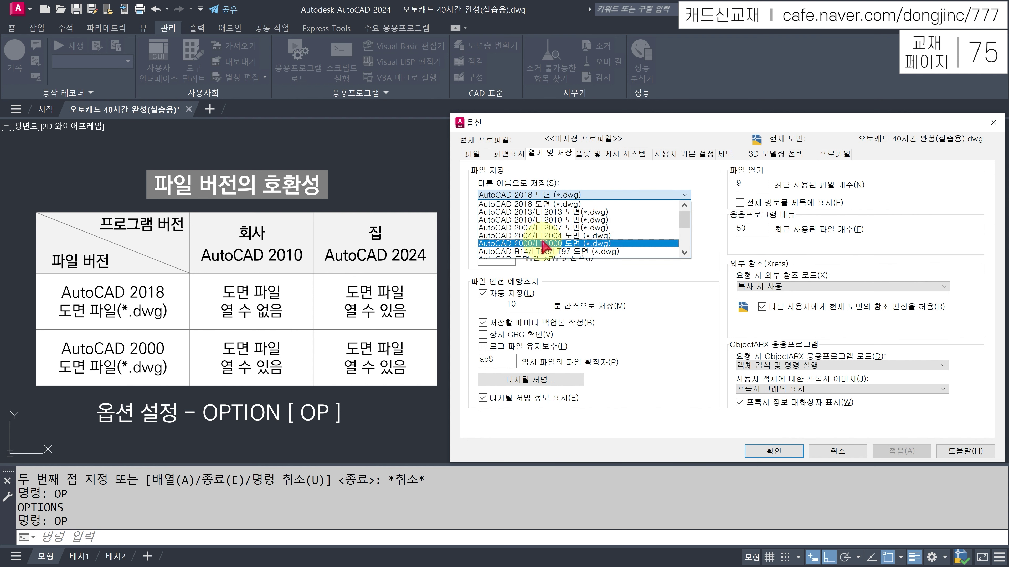
left_click(545, 244)
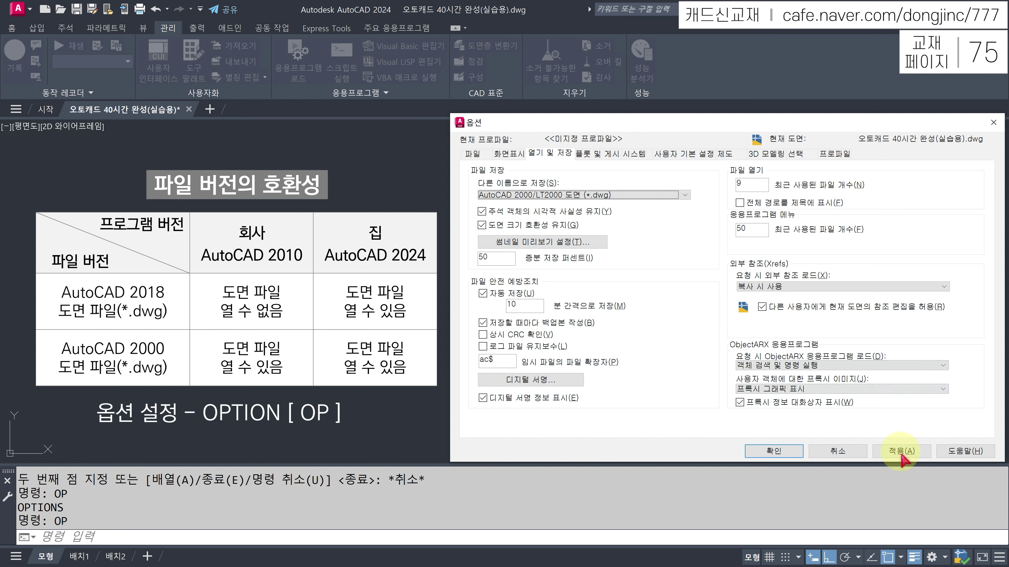
left_click(900, 453)
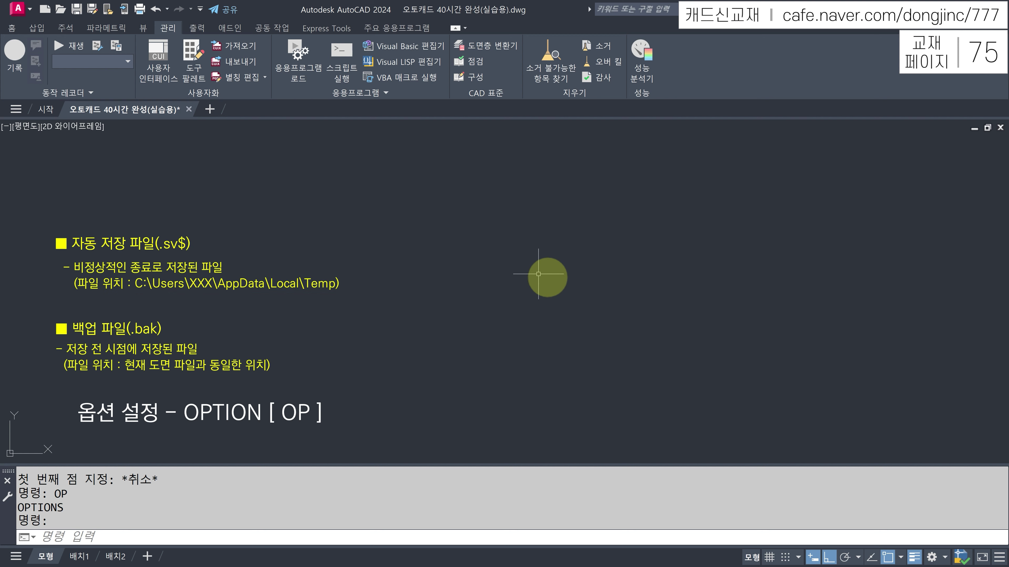
Save the current drawing under its existing name
middle_click_drag(510, 230, 509, 227)
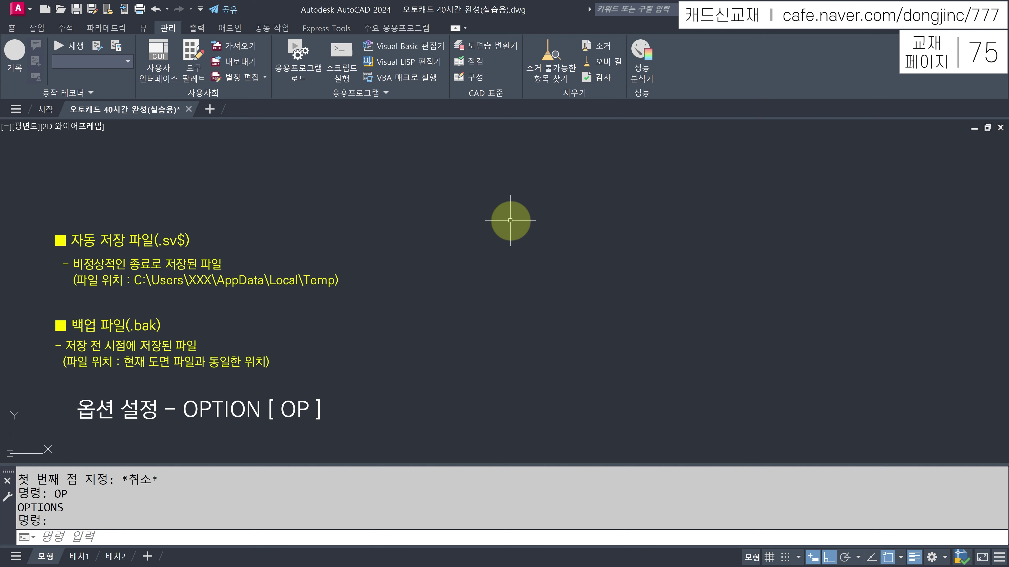
key("ctrl+s")
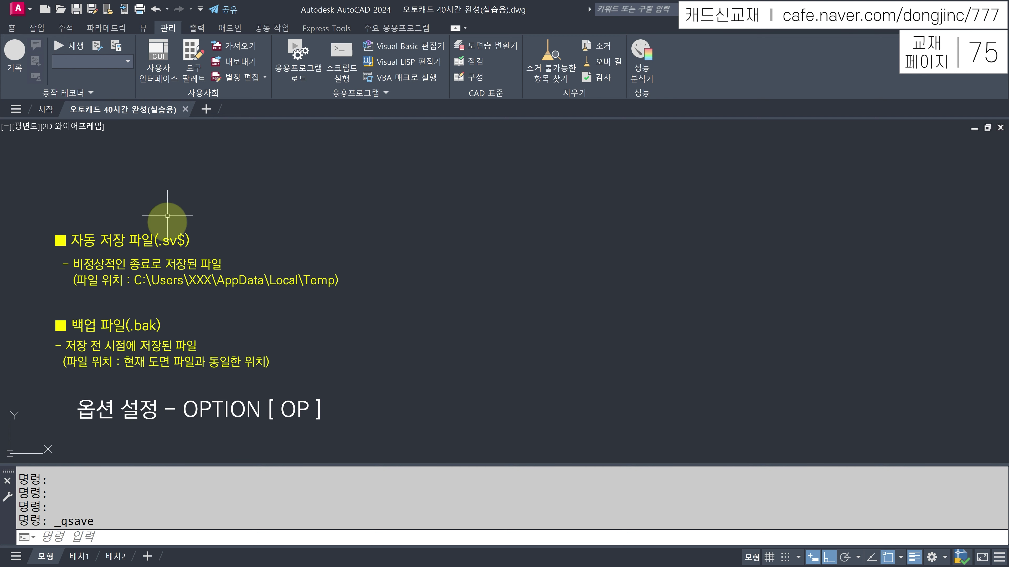
Draw a closed five-pointed star above the auto-save notes with Line and Ortho off, its last edge about 34 units long
left_click(12, 29)
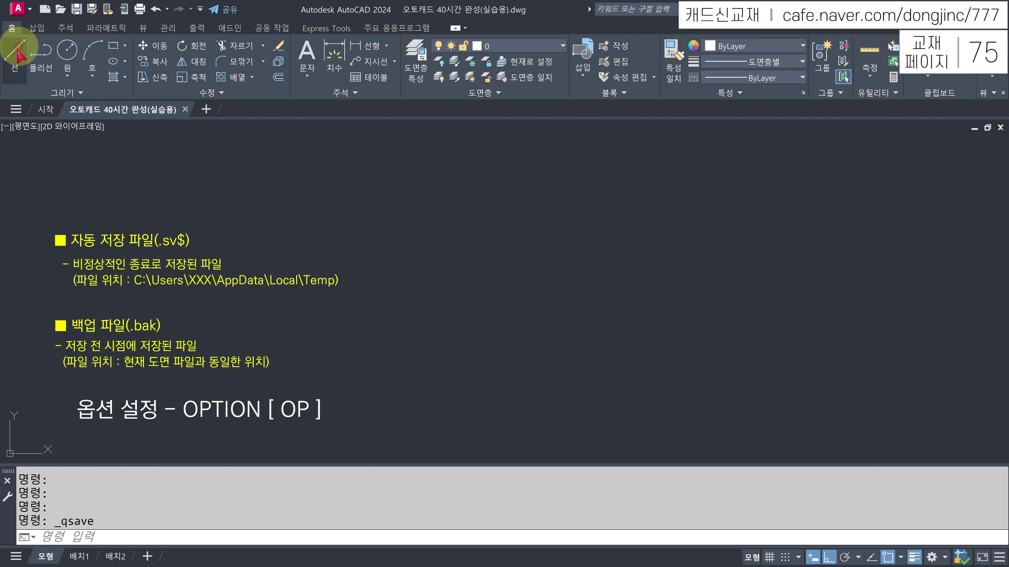
left_click(14, 52)
left_click(152, 148)
key("F8")
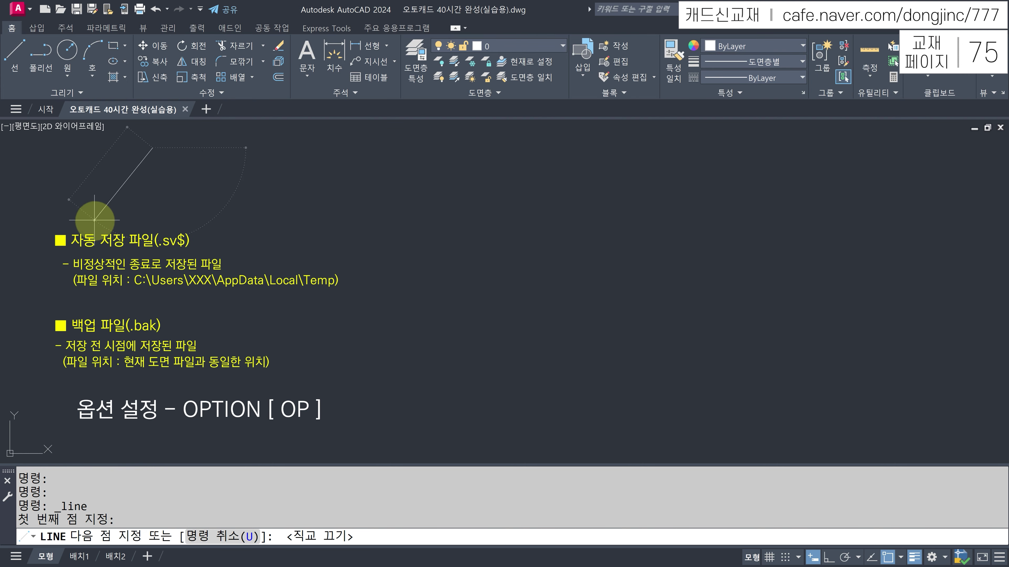
left_click(94, 220)
left_click(221, 191)
left_click(107, 162)
left_click(209, 229)
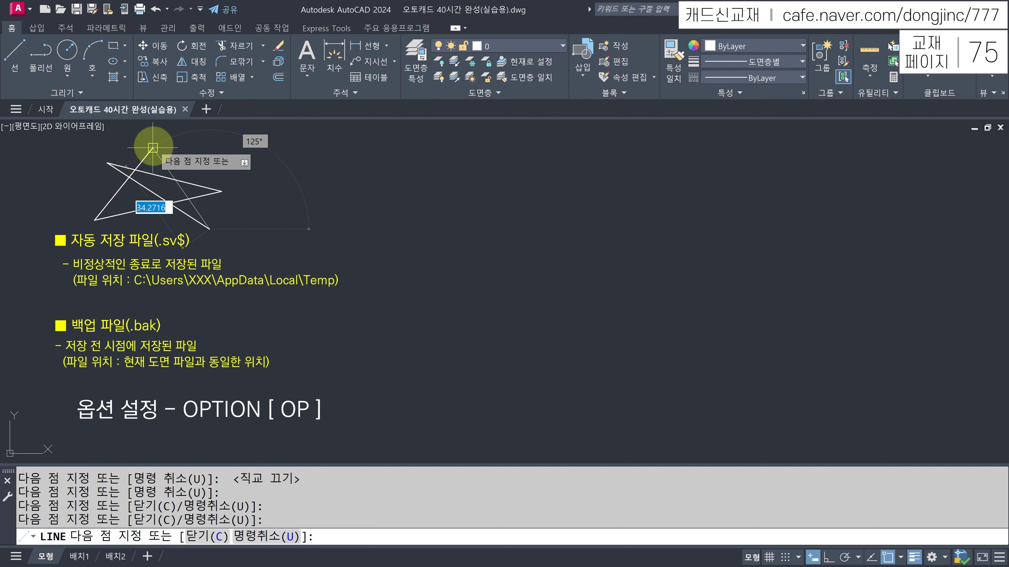
left_click(152, 148)
key("Escape")
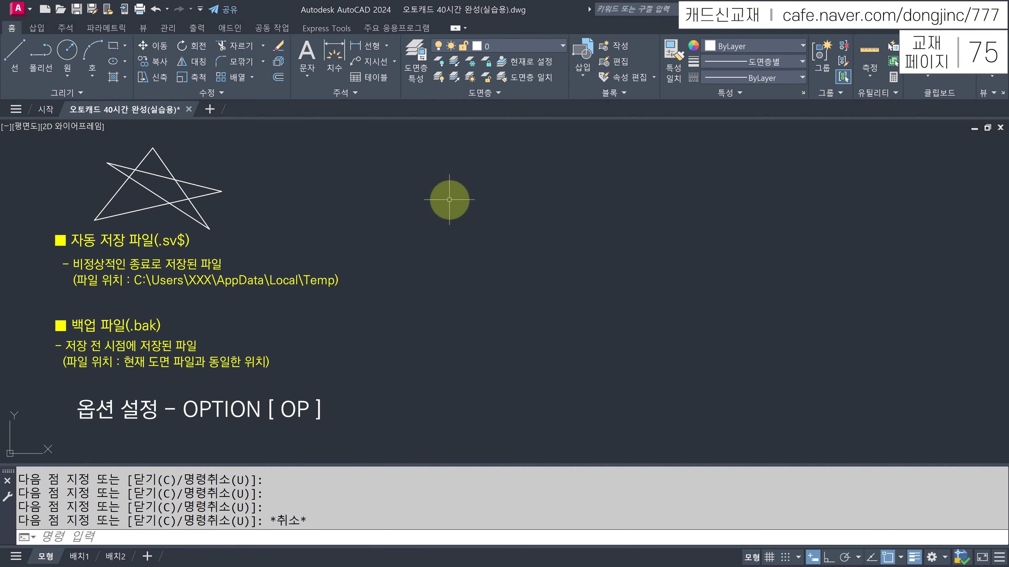
Set the automatic save interval to 1 minute in the Open and Save options and confirm
type("OP")
key("Return")
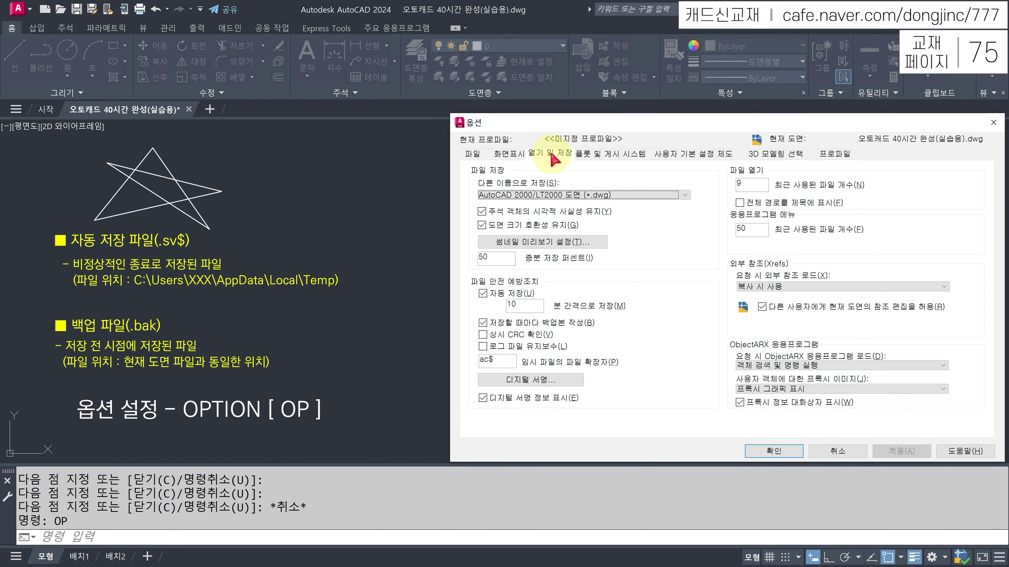
left_click(553, 159)
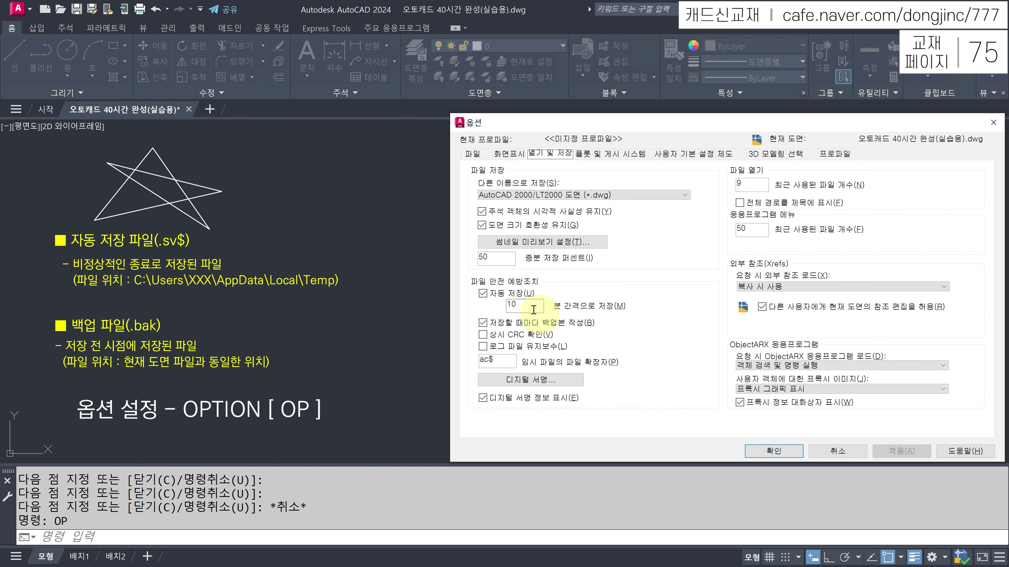
double_click(516, 306)
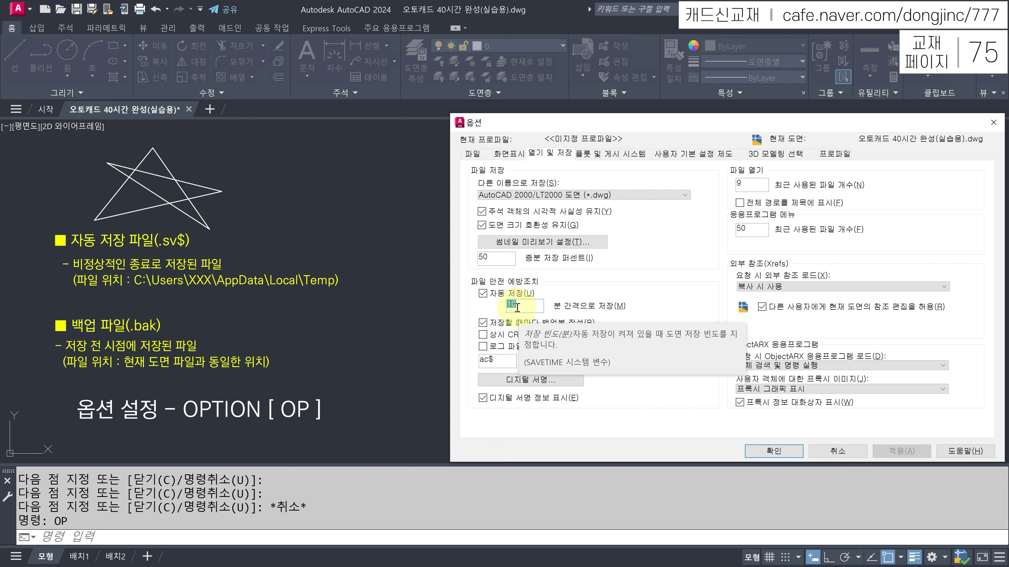
type("1")
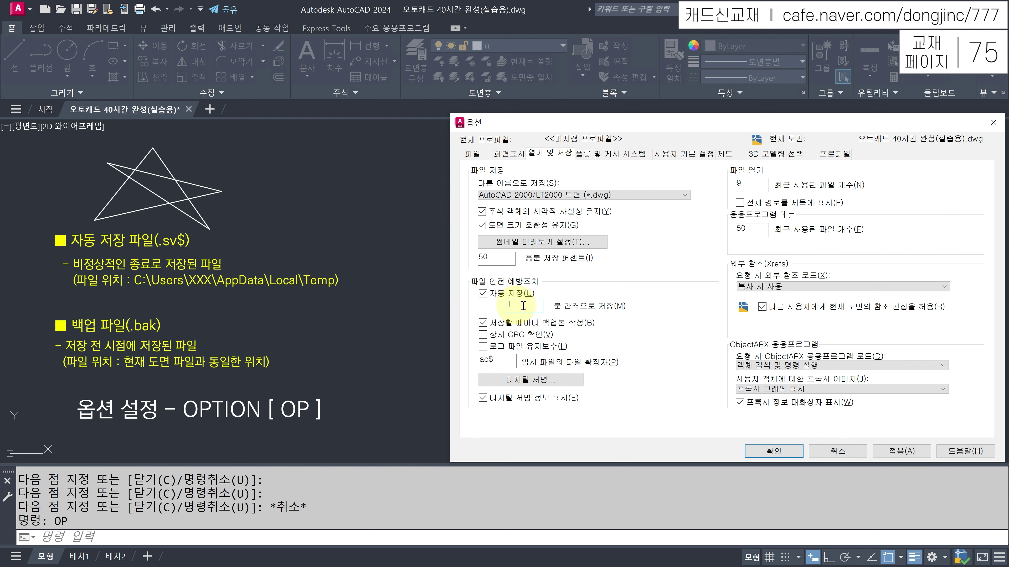
left_click(767, 452)
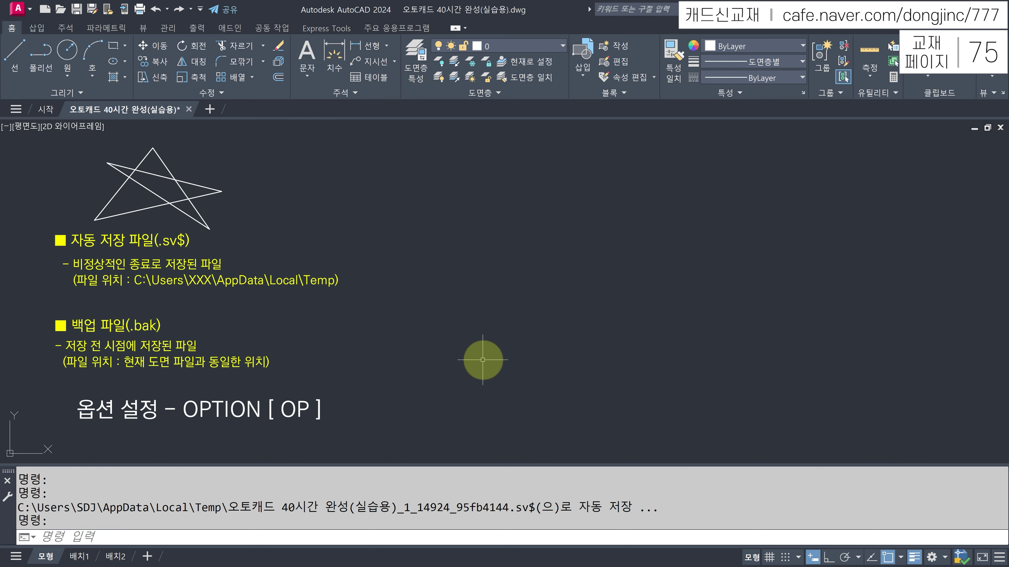
Force-quit AutoCAD through Task Manager, and reopen the 오토캐드 40시간 완성(실습용) drawing from its desktop folder, dismissing the drawing recovery notice
key("ctrl+shift+Escape")
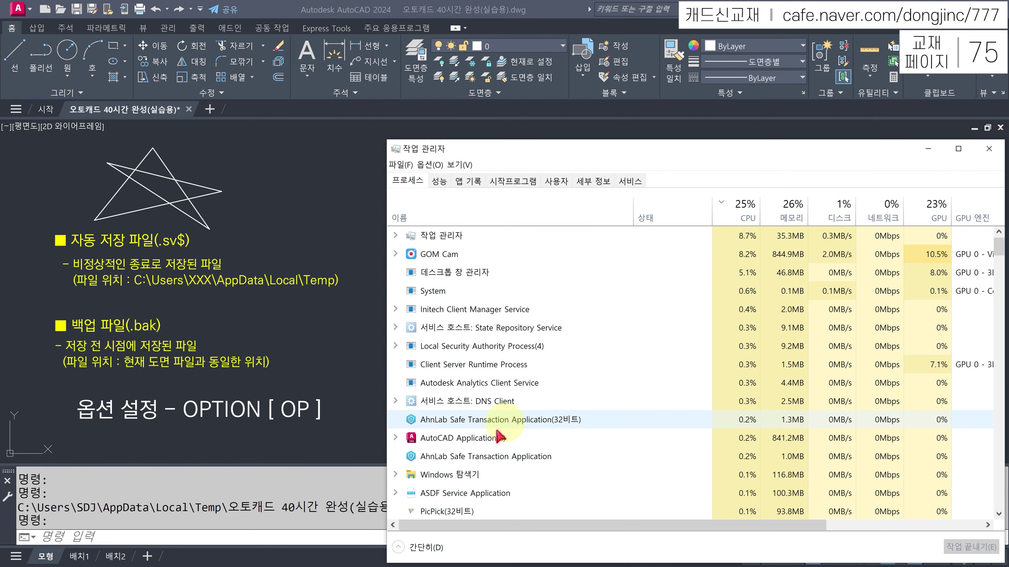
left_click(495, 434)
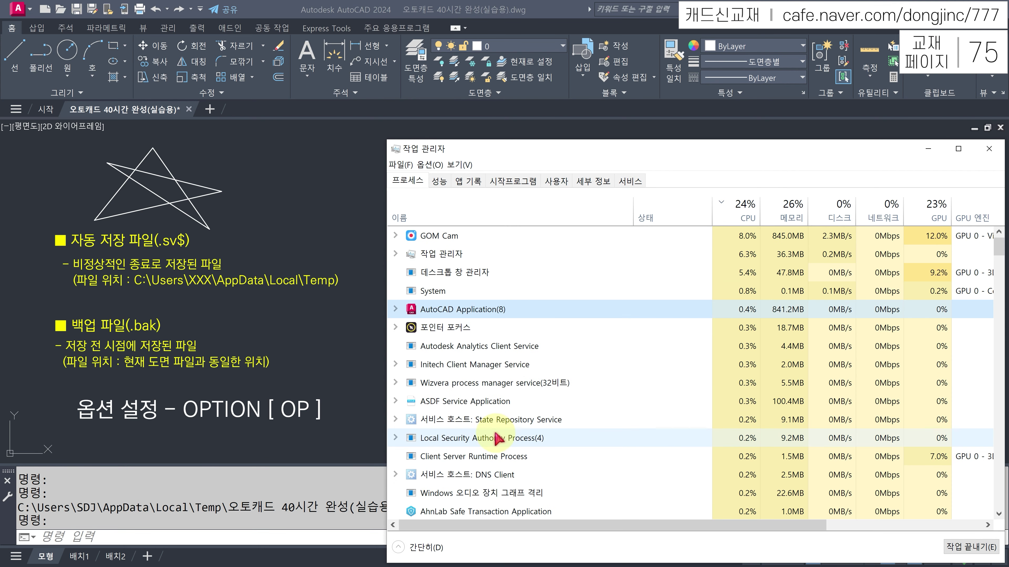
left_click(960, 544)
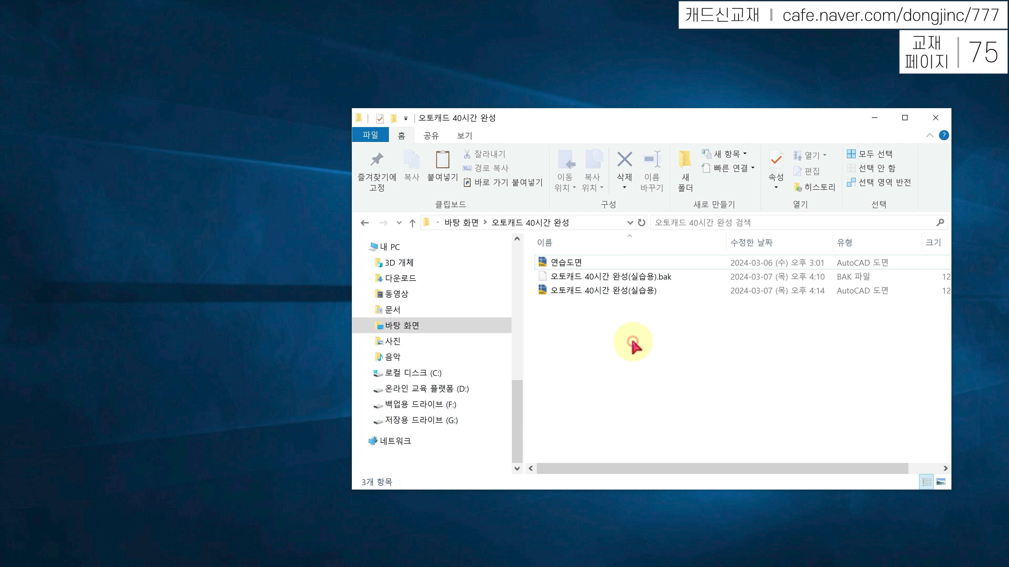
double_click(623, 293)
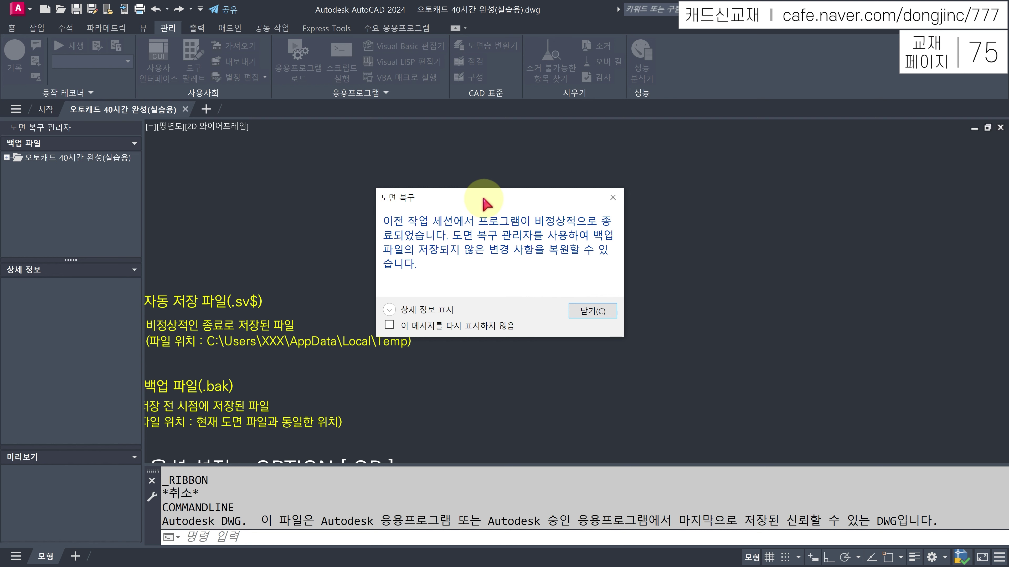
left_click(590, 310)
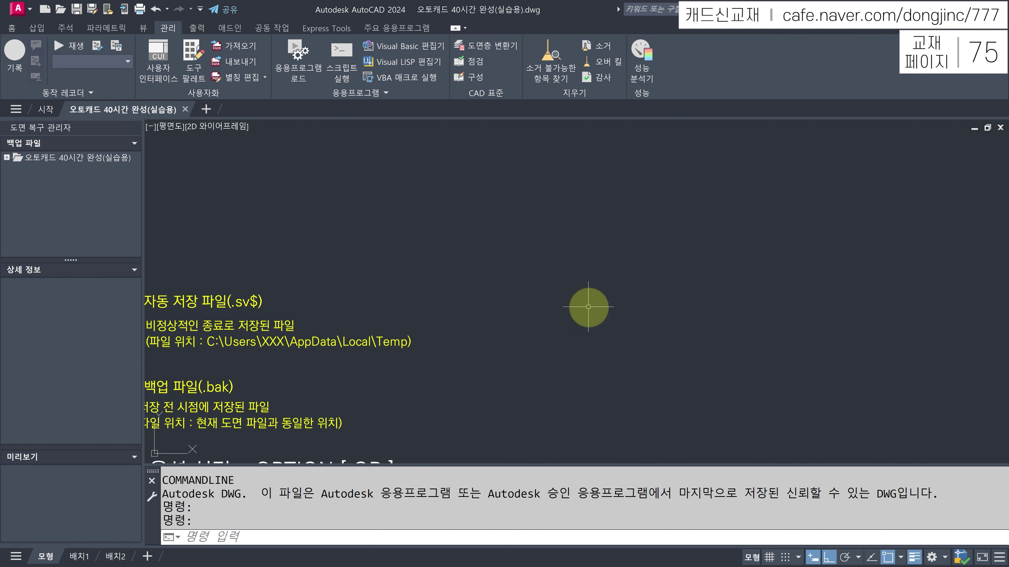
Examine the backup files listed for the drawing in the Drawing Recovery Manager, widening it to read their names, and close it
left_click(6, 156)
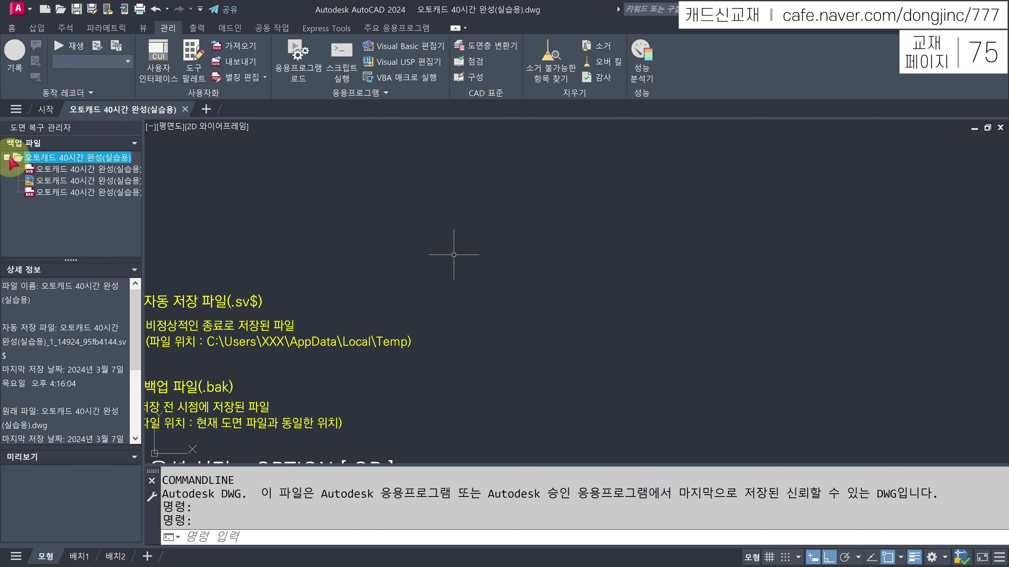
left_click_drag(143, 169, 169, 168)
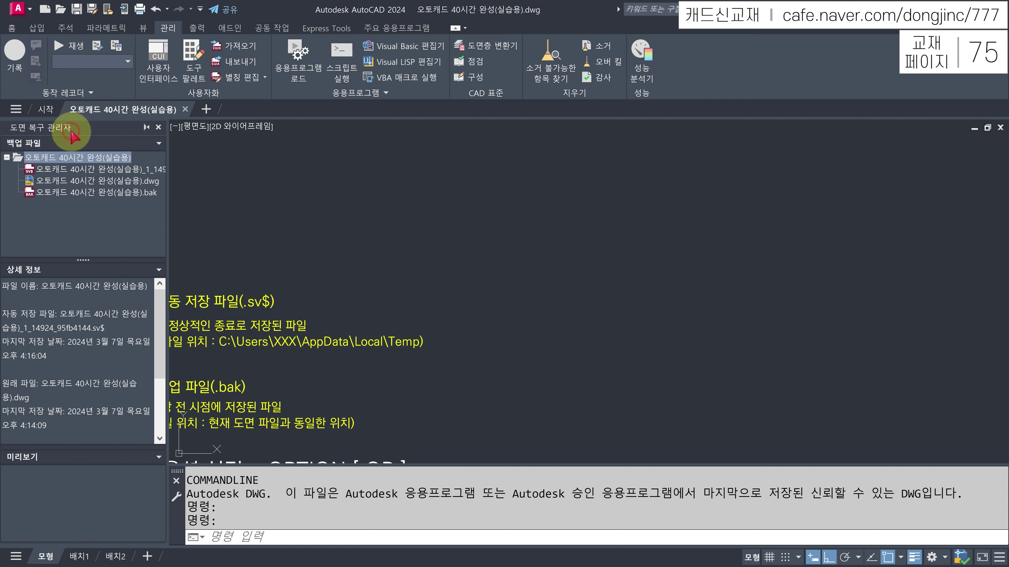
left_click(159, 127)
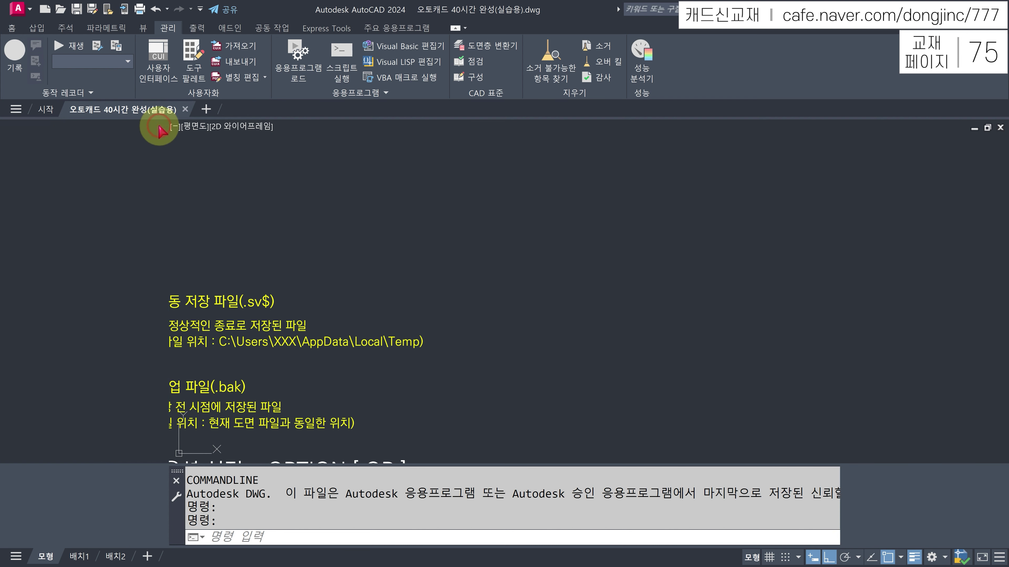
mouse_move(250, 294)
middle_mouse_down()
mouse_move(225, 192)
mouse_move(231, 199)
middle_mouse_up()
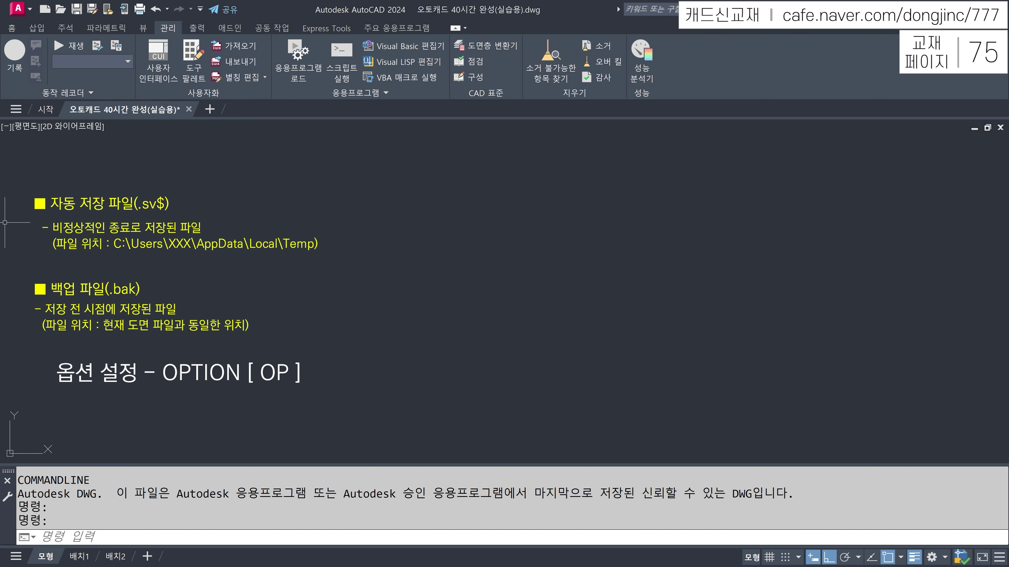
Switch to File Explorer and open the current user's profile folder under 사용자 on the local disk (C:)
key("alt+Tab")
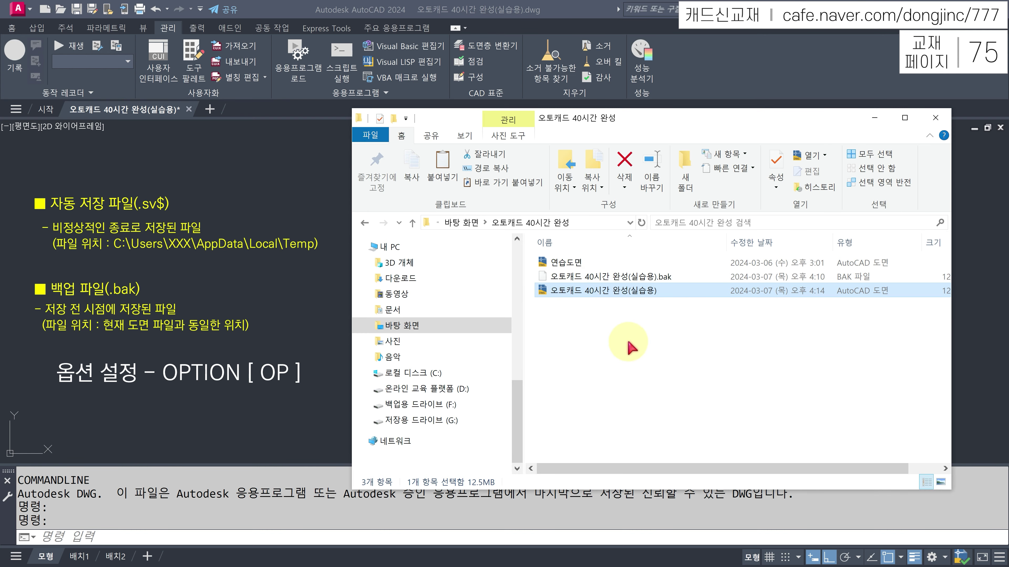
left_click(424, 373)
left_click(419, 374)
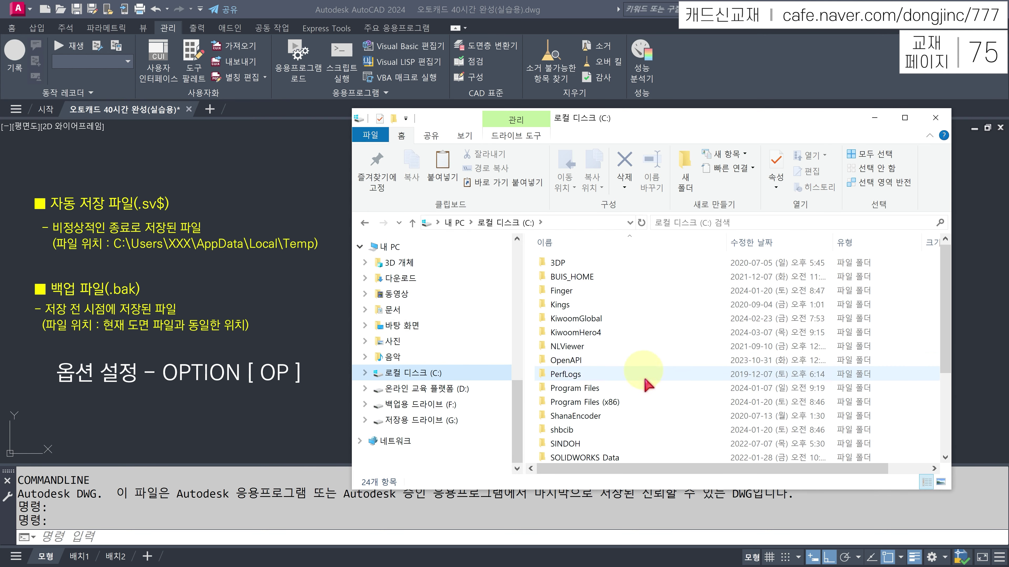
scroll(576, 362, "down", 3)
left_click(574, 372)
double_click(574, 372)
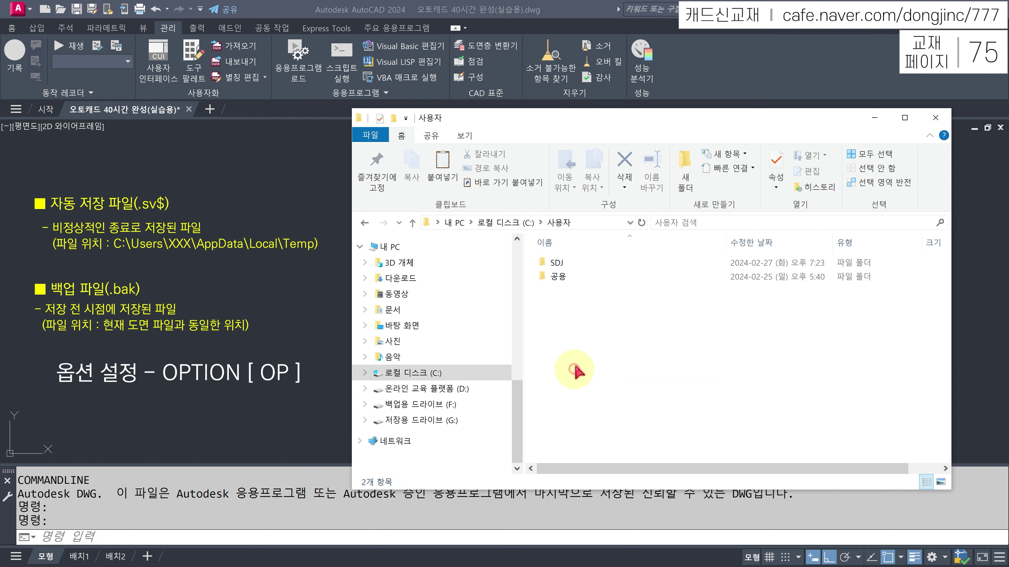
double_click(558, 262)
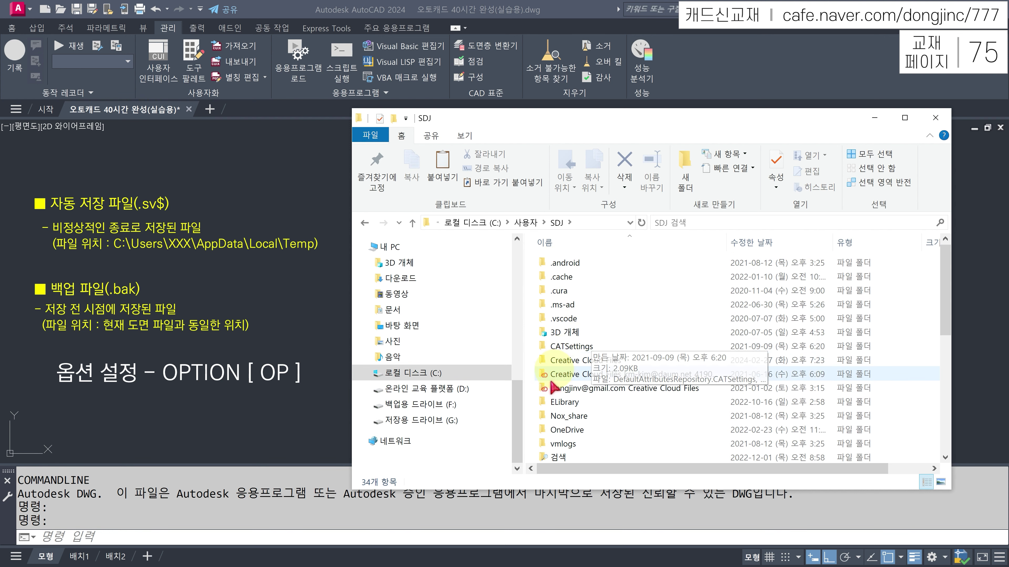
Go to the hidden AppData folder by adding its name to the user profile path
left_click(591, 223)
left_click(579, 223)
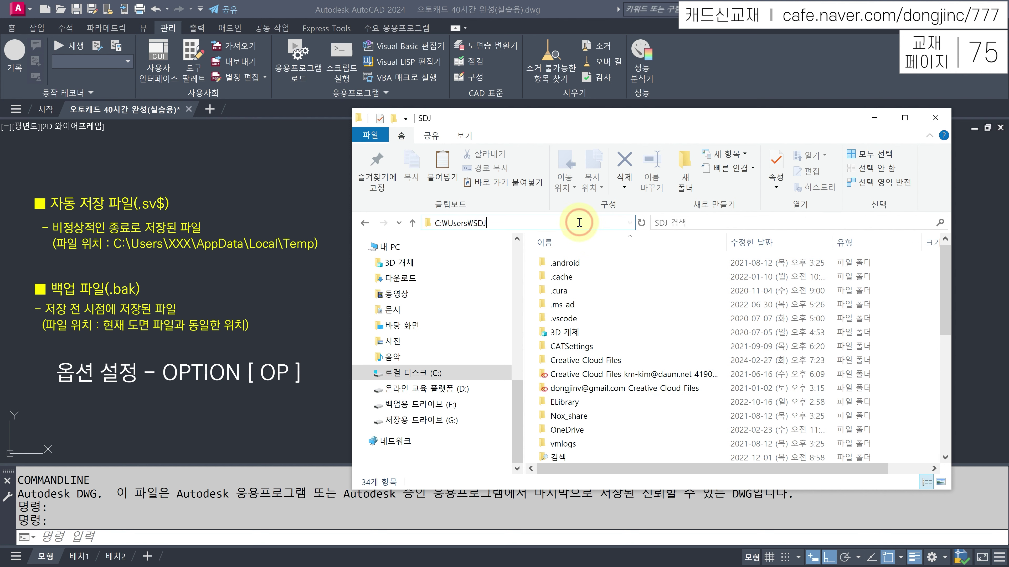
type("\\")
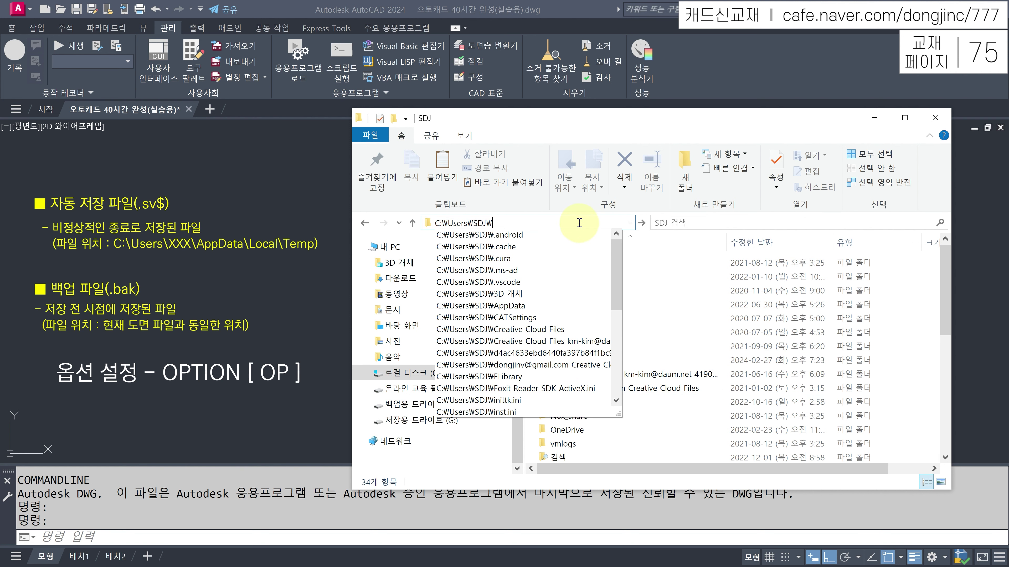
type("APPDATA")
key("Return")
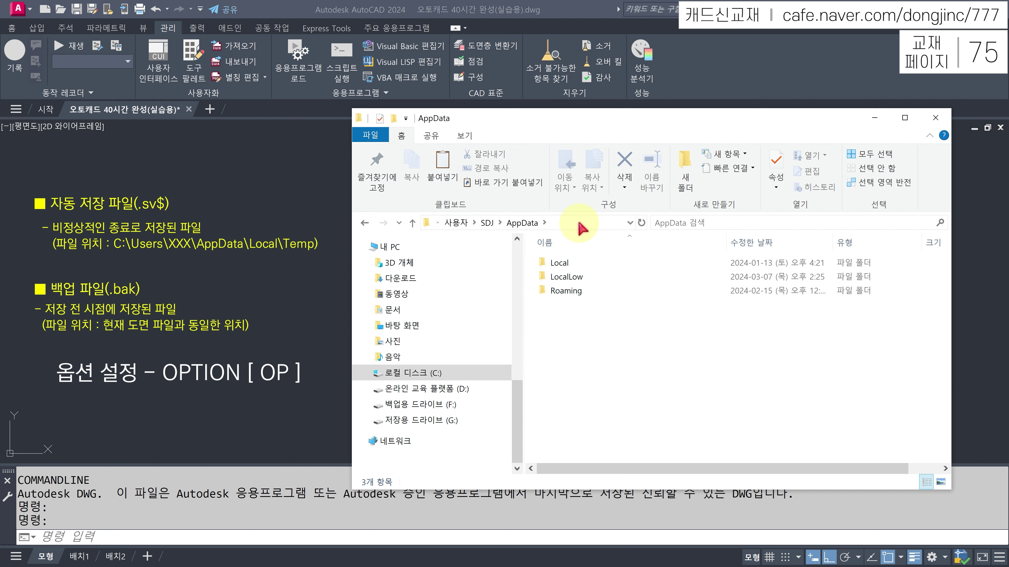
Open the Temp folder inside the Local folder of AppData
double_click(569, 262)
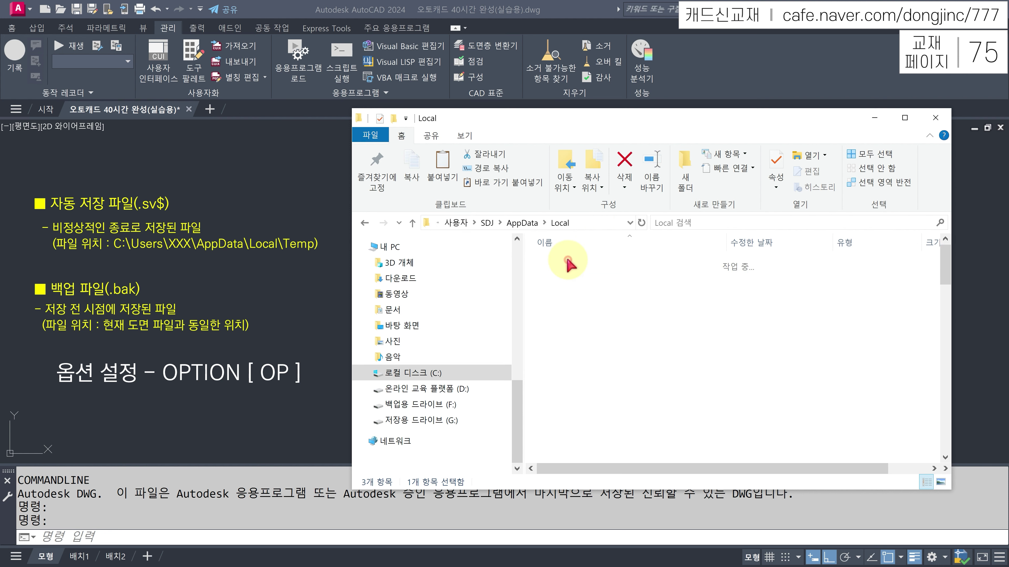
key("t")
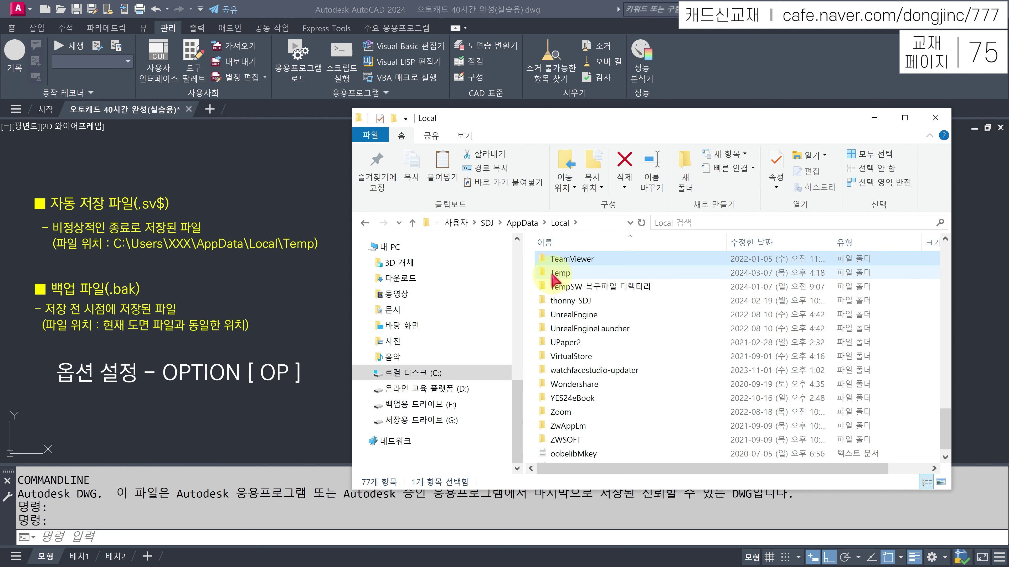
left_click(567, 273)
double_click(568, 274)
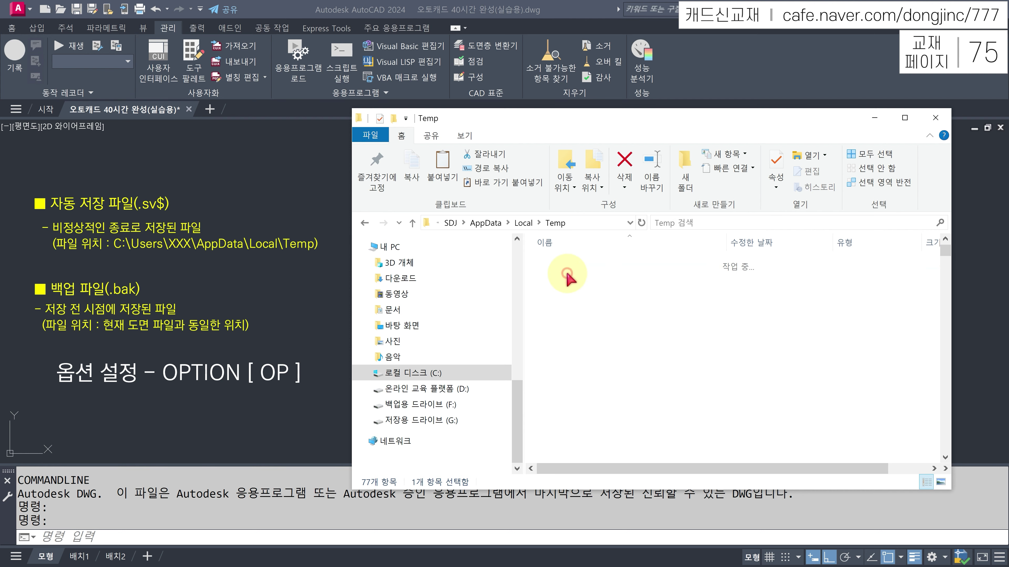
Find and select the drawing's AutoCAD auto-save file among the Temp files, and show file name extensions
left_click_drag(947, 258, 945, 453)
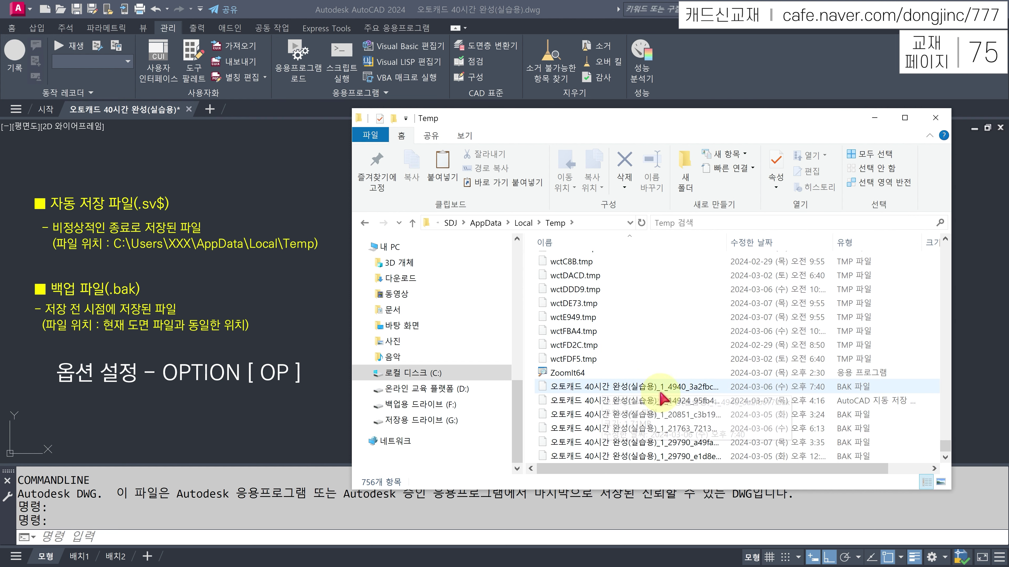
mouse_move(645, 392)
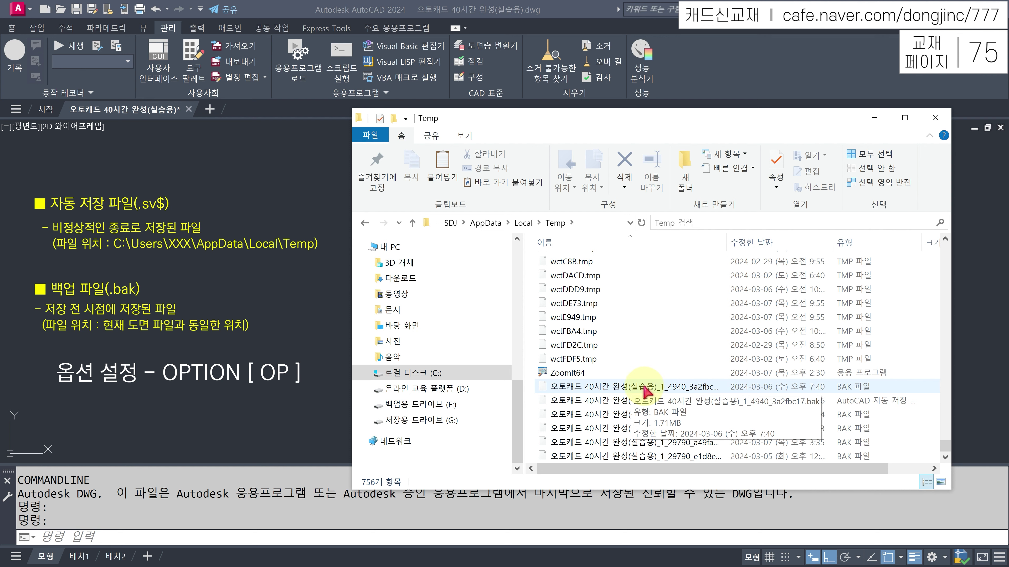
left_click(616, 404)
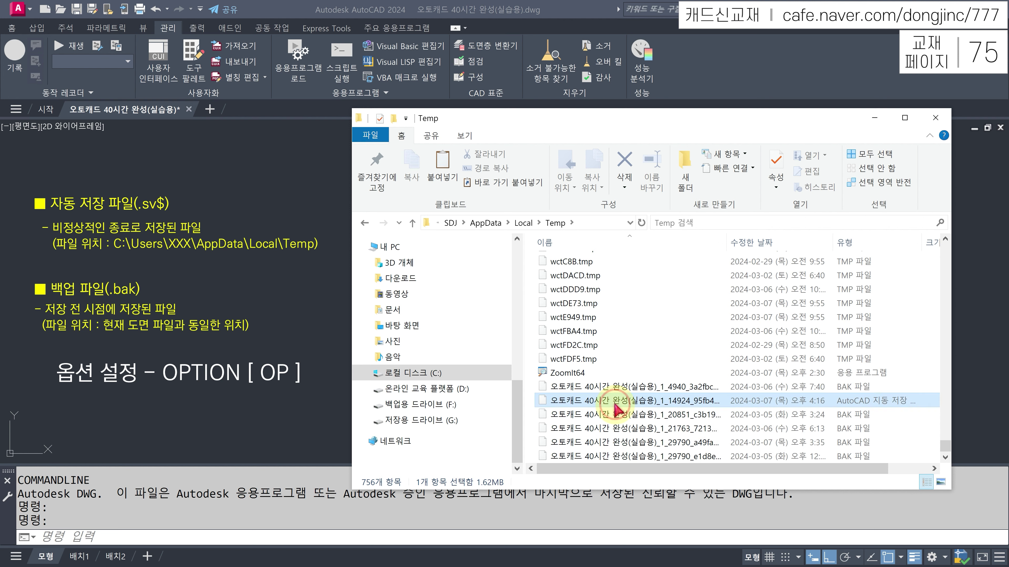
left_click(464, 136)
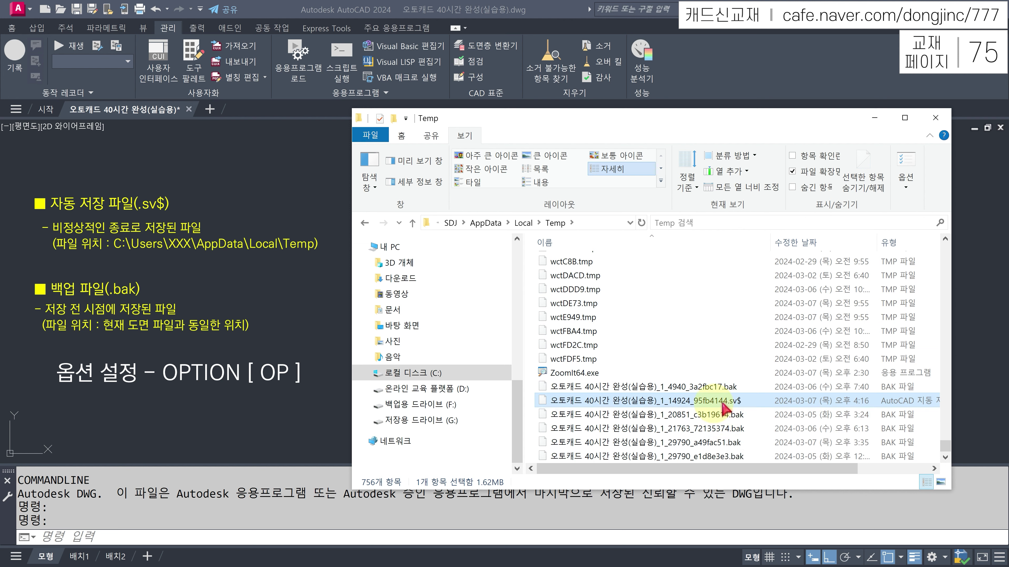
mouse_move(738, 407)
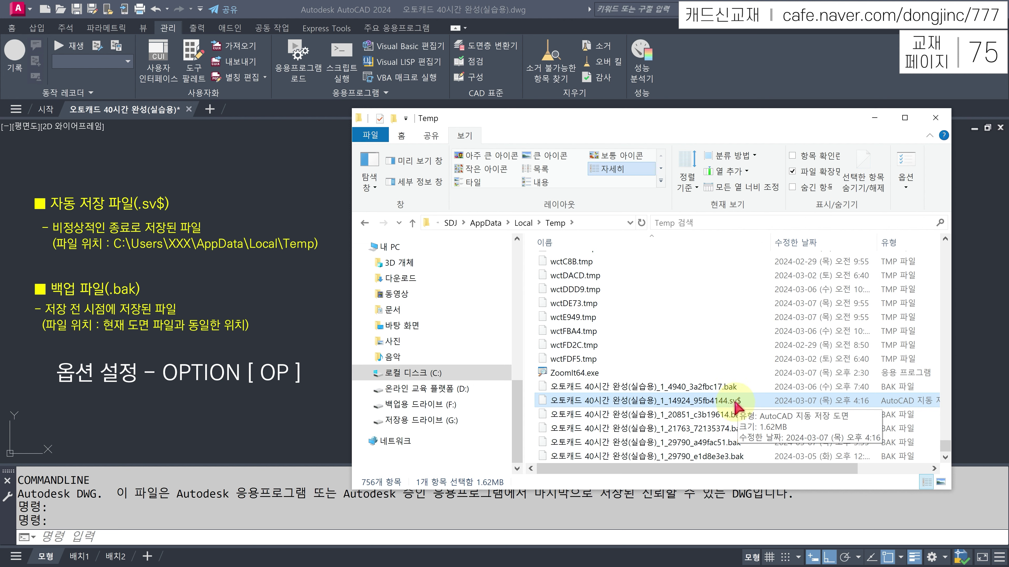
Rename the selected auto-save file by replacing its sv$ extension with DWG
left_click(734, 401)
left_click_drag(730, 401, 750, 402)
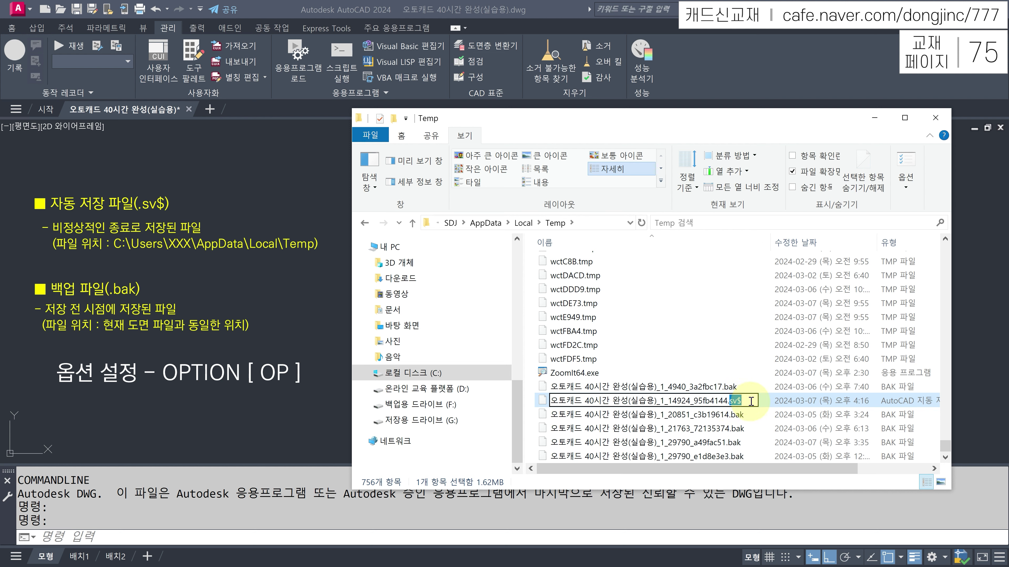
type("DWG")
key("Return")
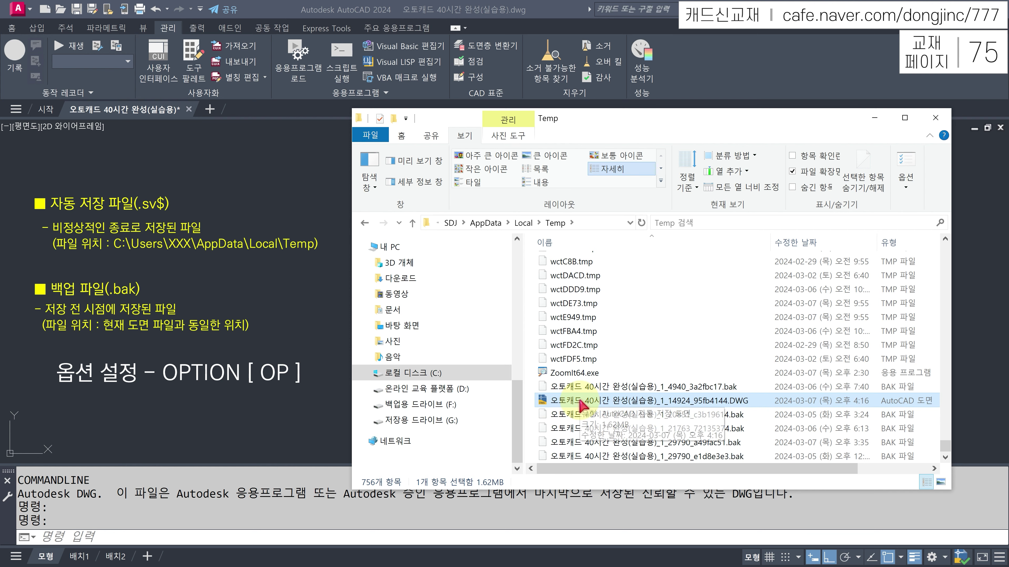
Open the renamed DWG file in AutoCAD to check its recovered content, and close that drawing
double_click(582, 402)
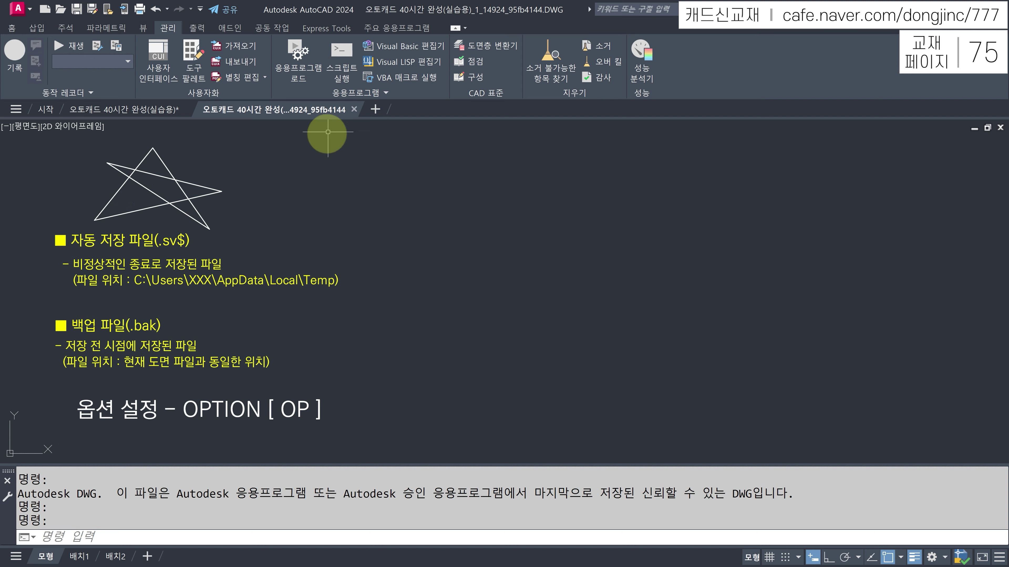
left_click(354, 110)
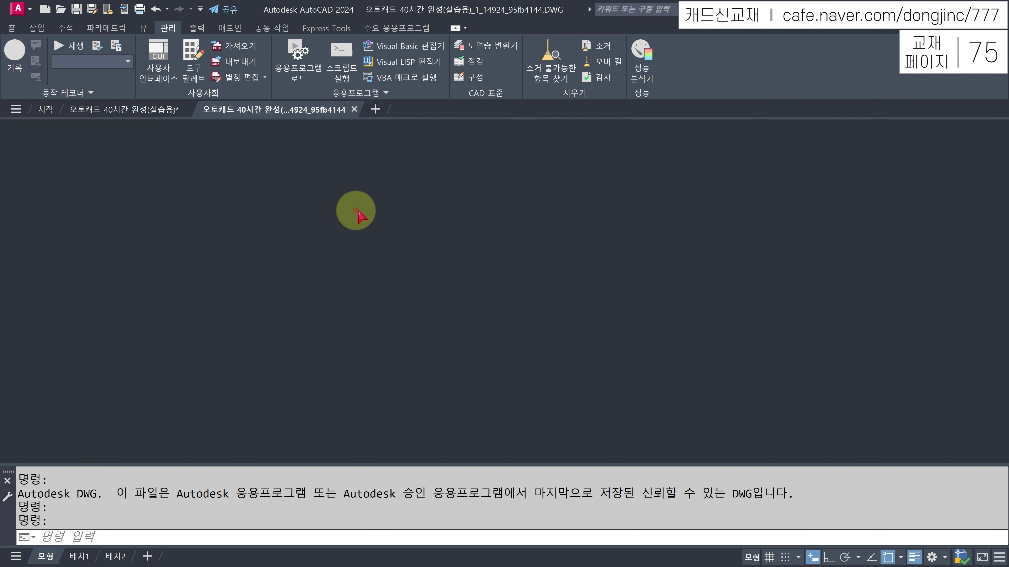
Set the automatic save interval to 10 minutes in the Open and Save options, apply it and confirm
type("OP")
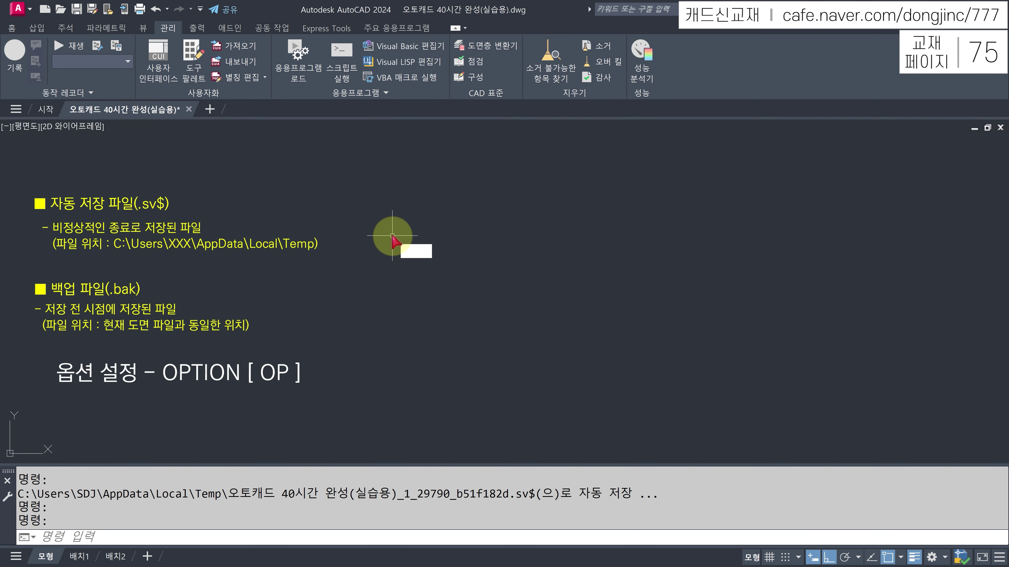
key("Return")
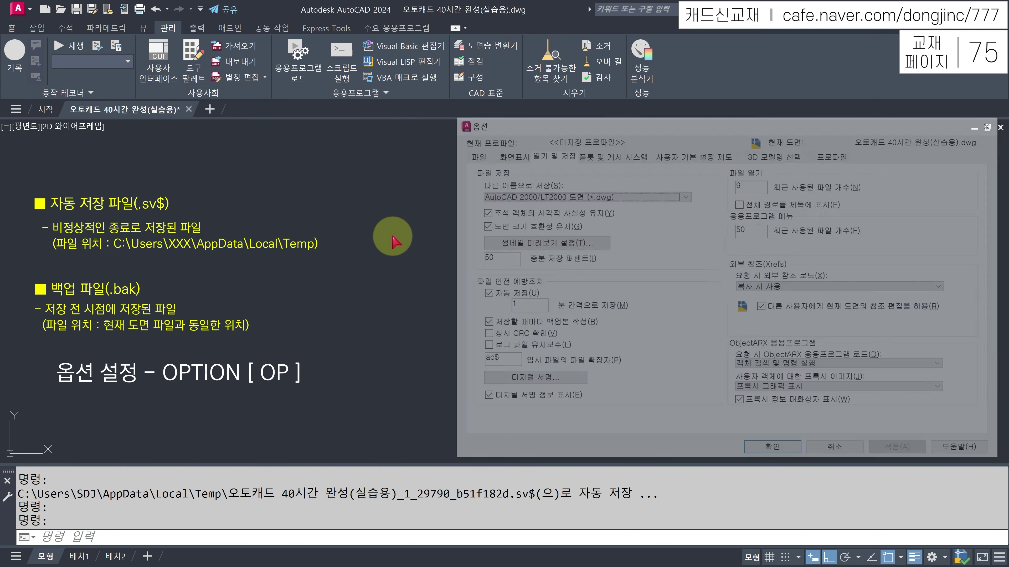
left_click(537, 153)
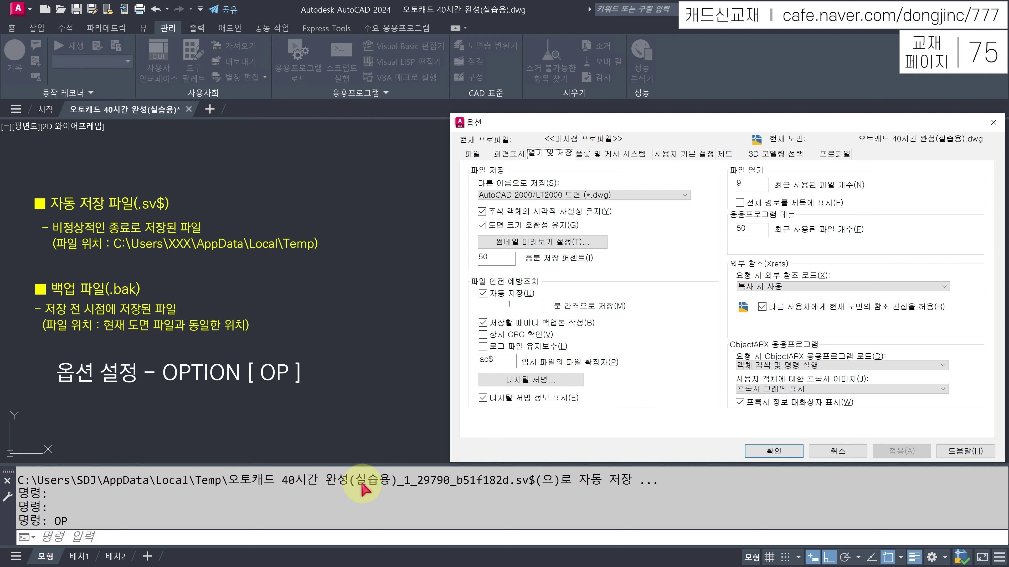
left_click(526, 307)
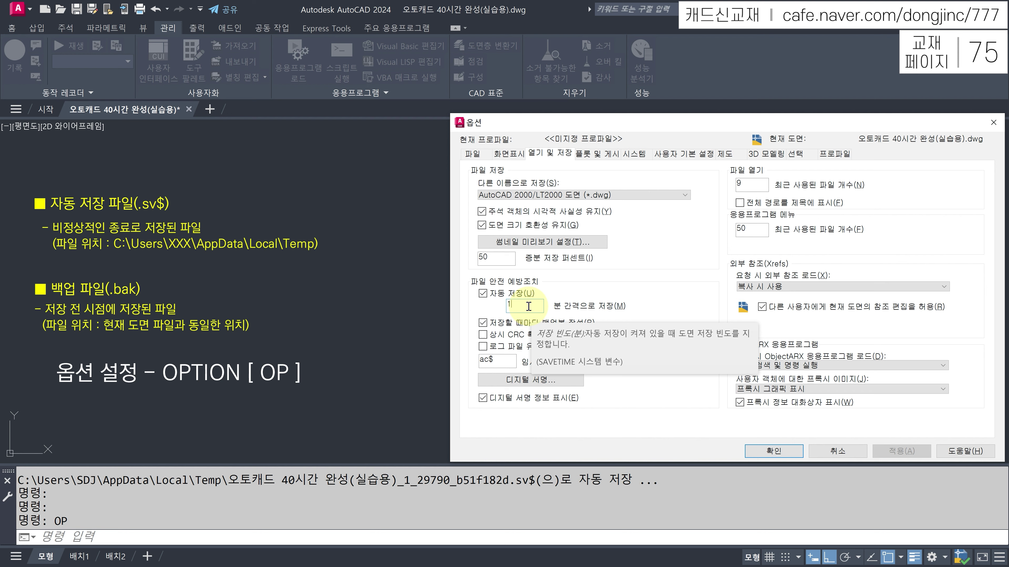
type("0")
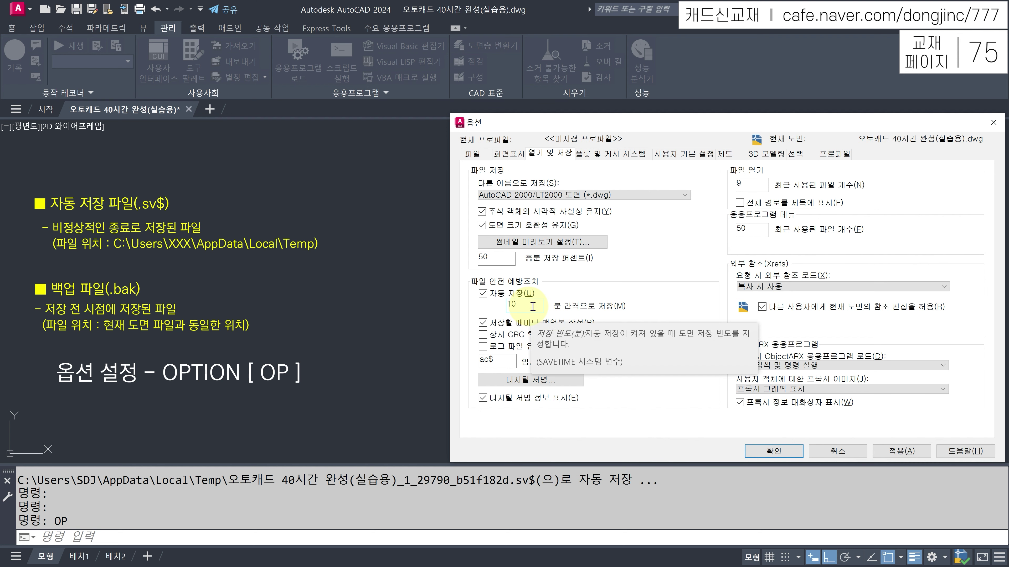
left_click(900, 452)
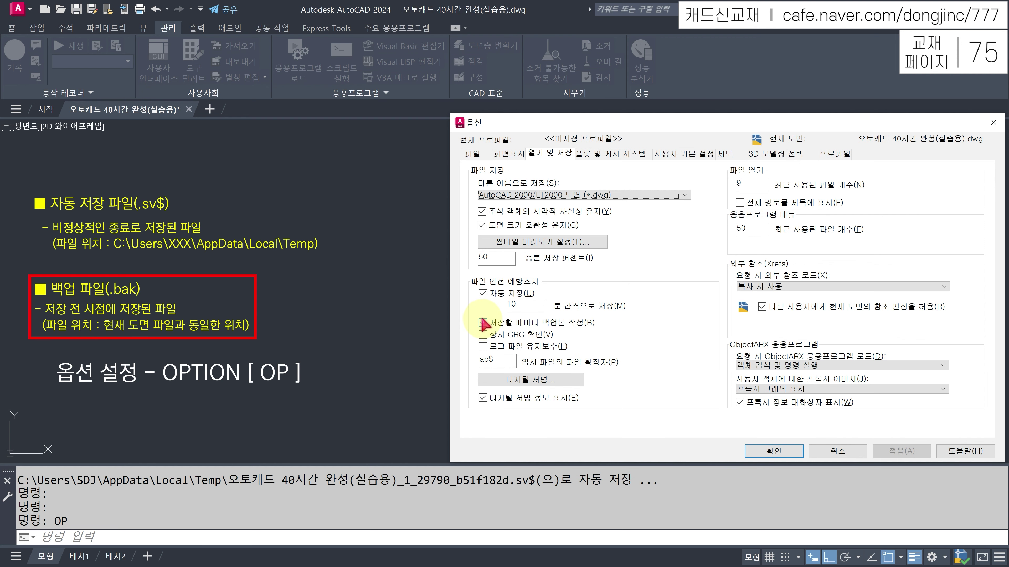
left_click(774, 452)
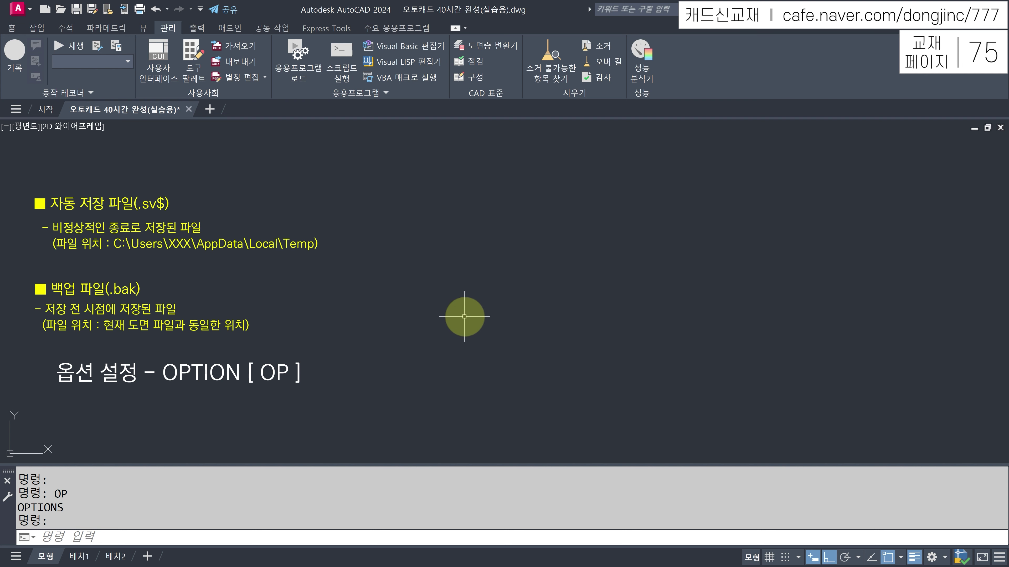
Add the multiline text 과거 in the empty area beside the auto-save notes and save the drawing
type("T")
key("Return")
left_click(434, 327)
left_click(608, 236)
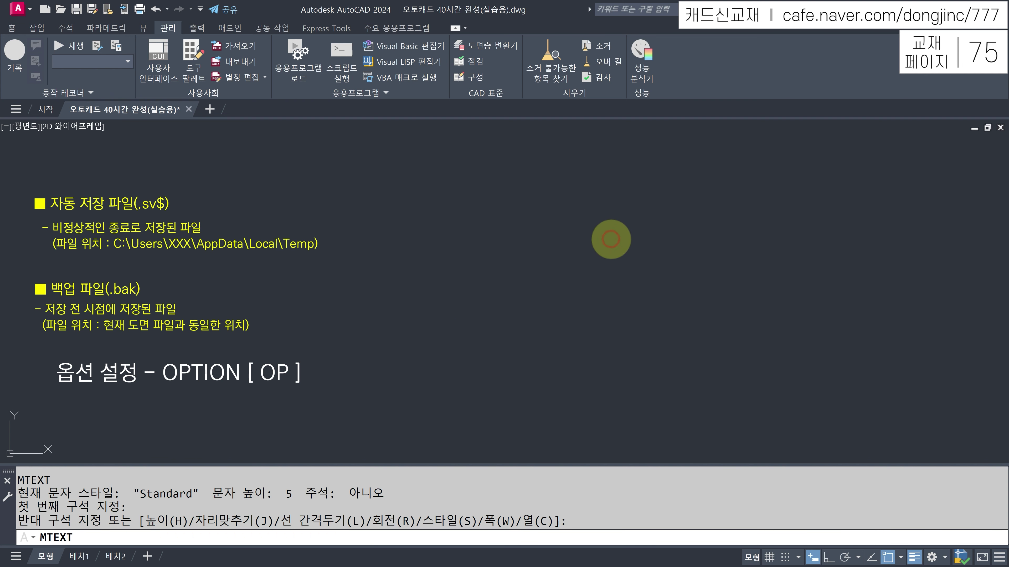
type("RH")
key("BackSpace")
key("BackSpace")
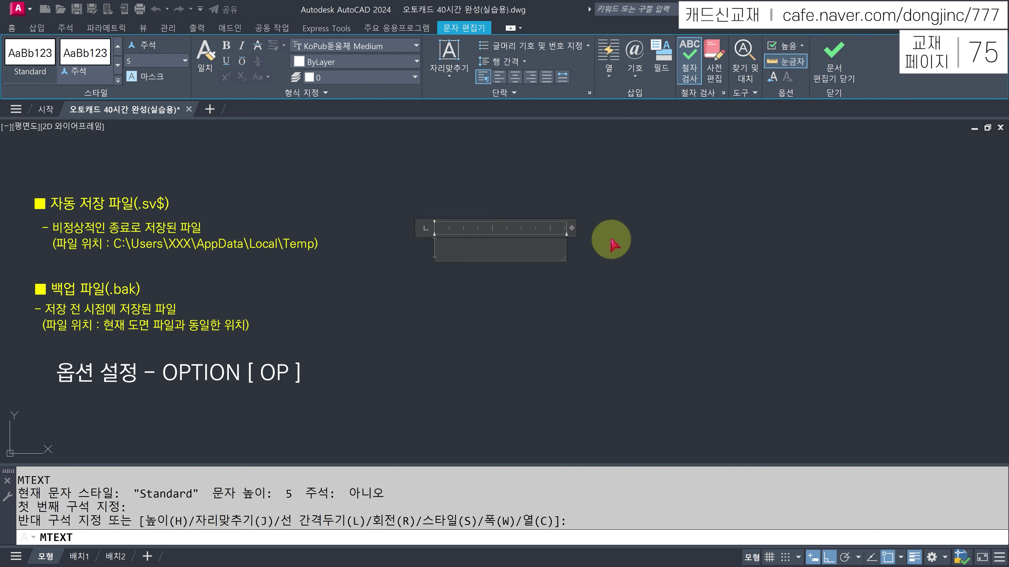
type("과")
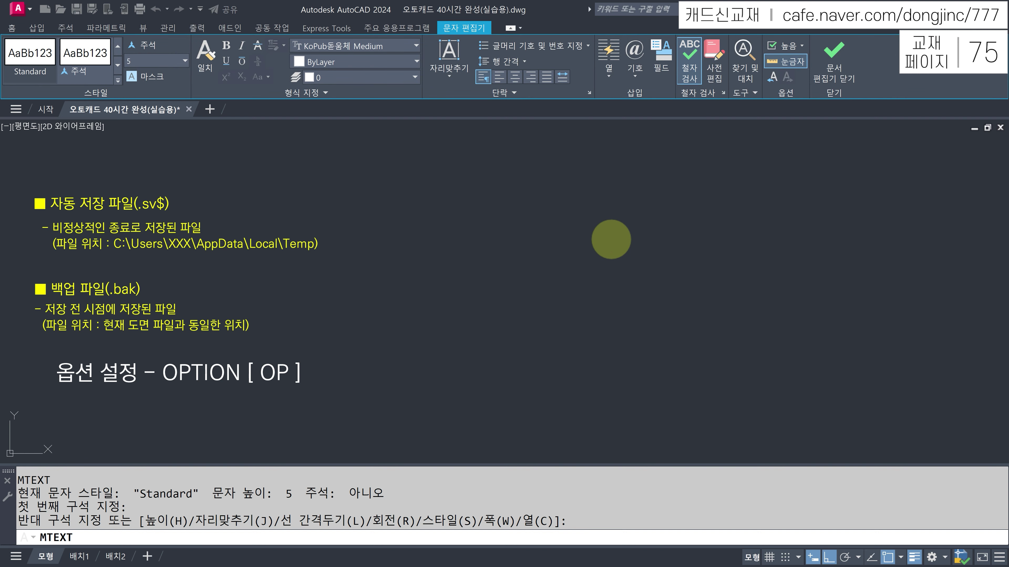
type("거")
left_click(610, 239)
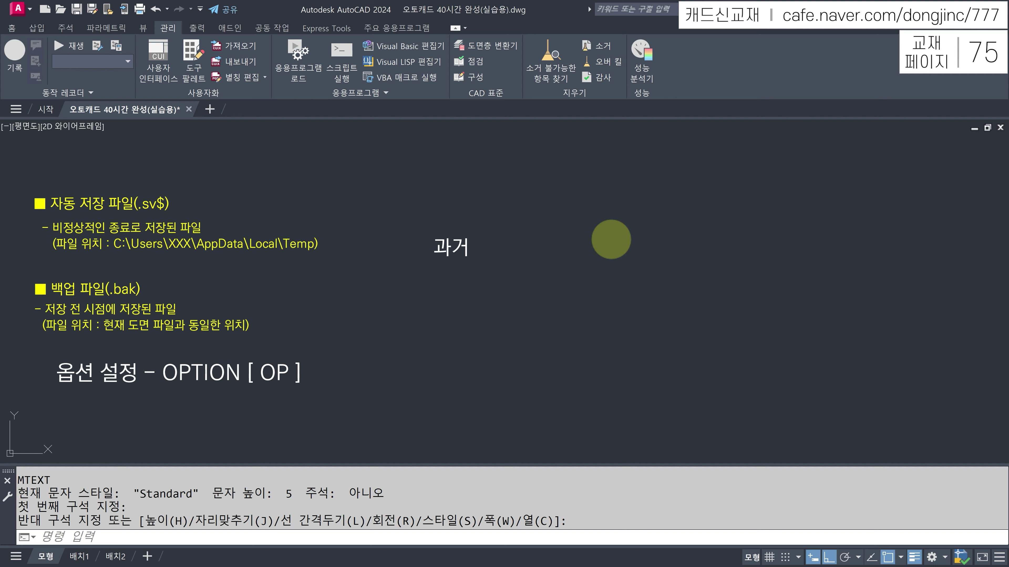
key("ctrl+s")
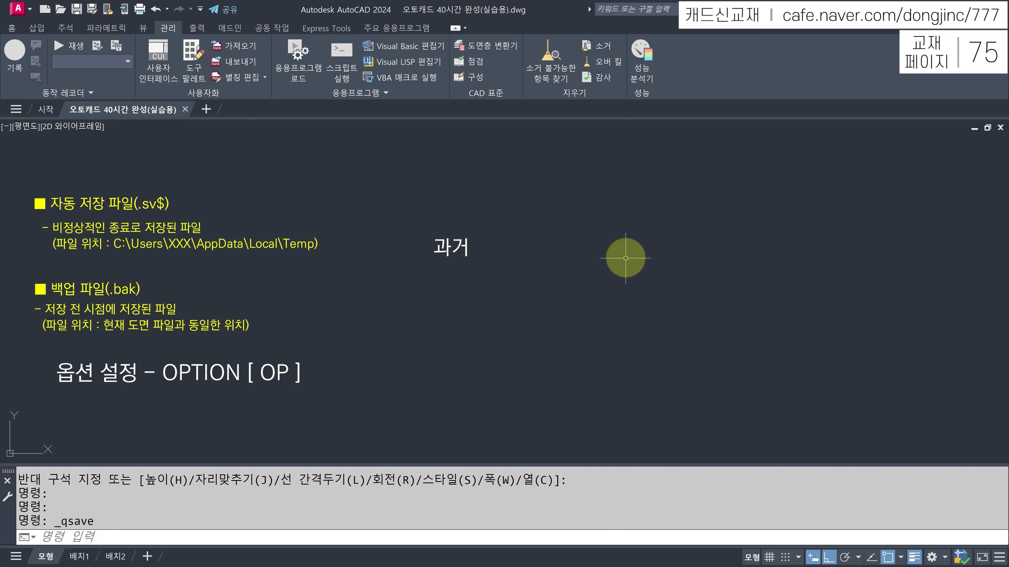
Add the multiline text 현재 on the far side of the 과거 text and save the drawing again
left_click(628, 257)
key("Escape")
type("t")
key("space")
left_click(601, 261)
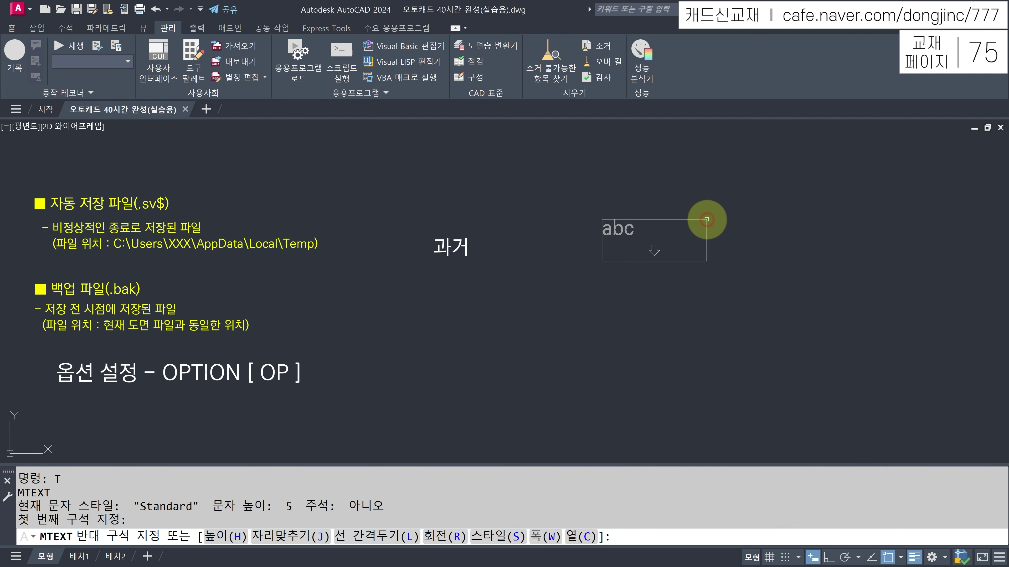
left_click(706, 219)
type("GUS")
key("BackSpace")
key("BackSpace")
key("BackSpace")
type("현재")
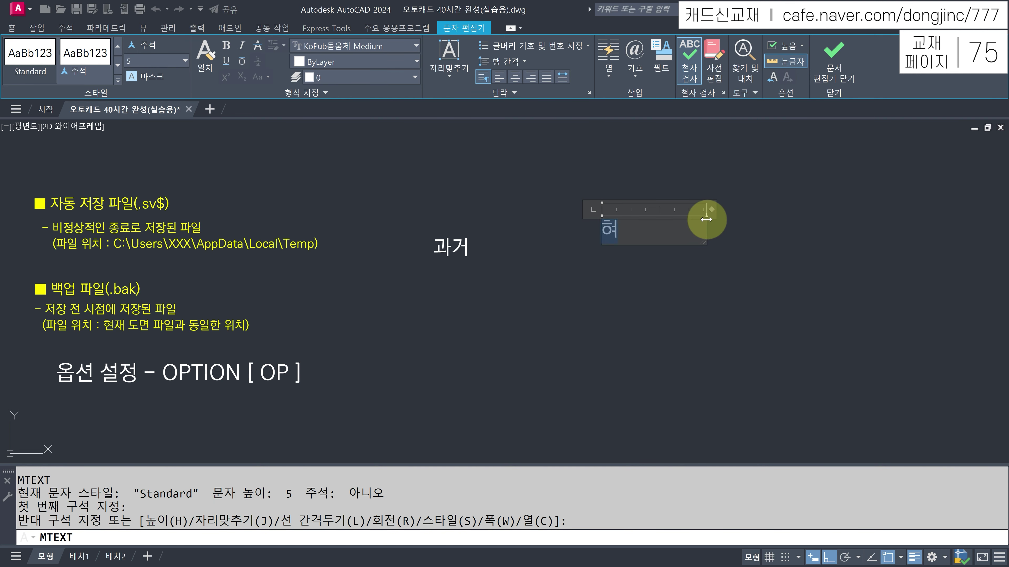
key("ctrl+Return")
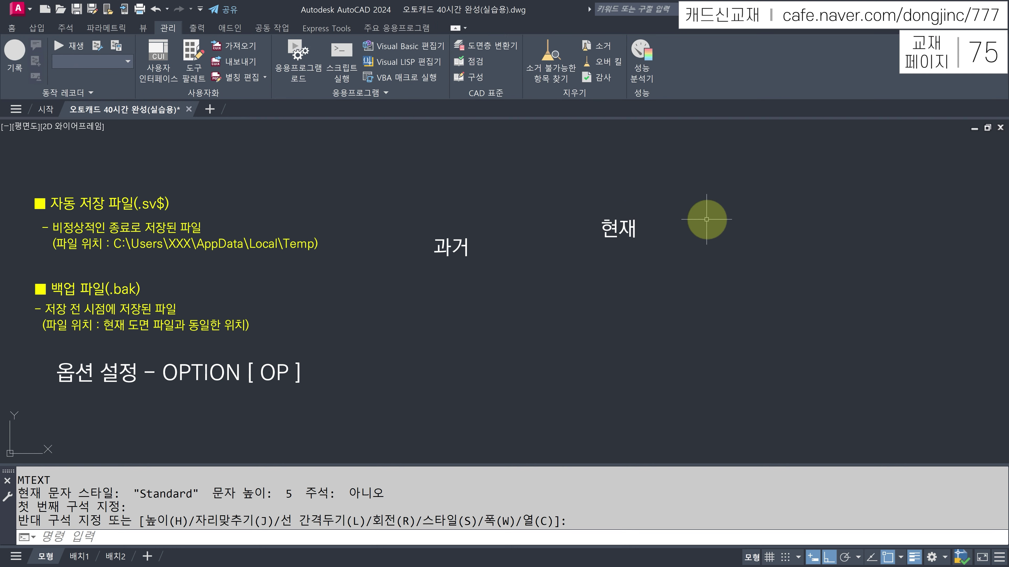
key("ctrl+s")
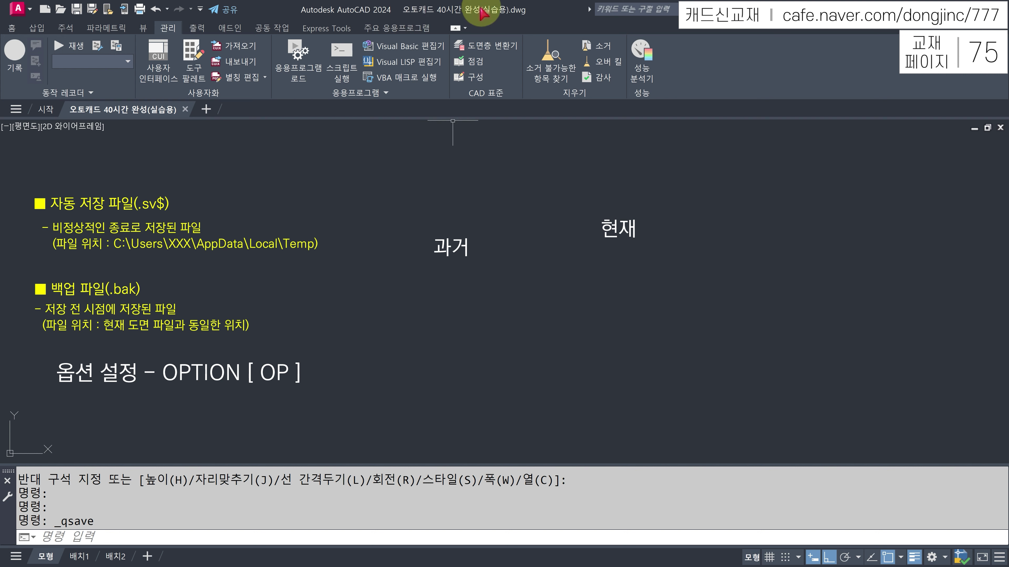
Switch to File Explorer and go from the Temp folder to the 오토캐드 40시간 완성 folder
key("alt+Tab")
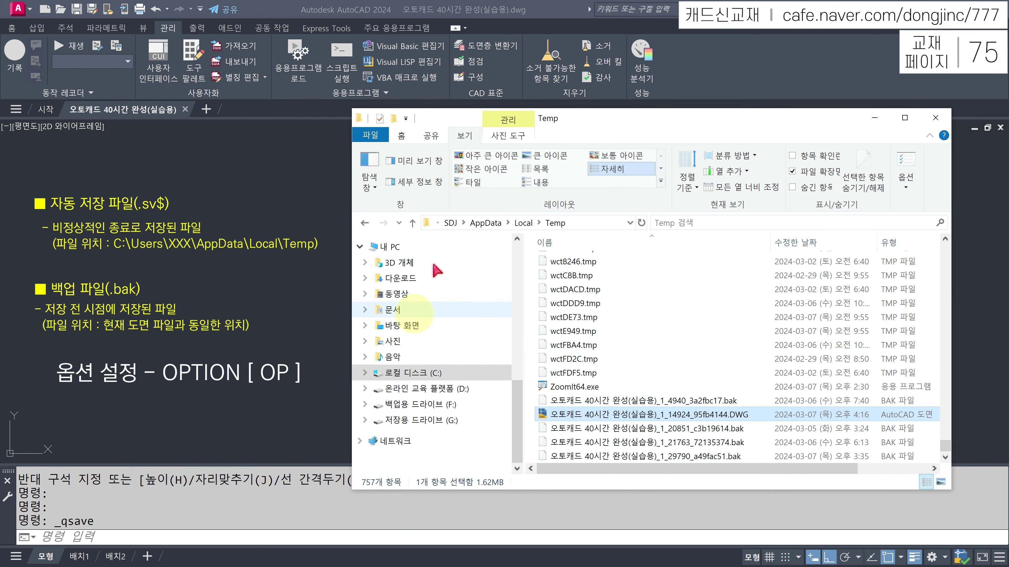
left_click(437, 223)
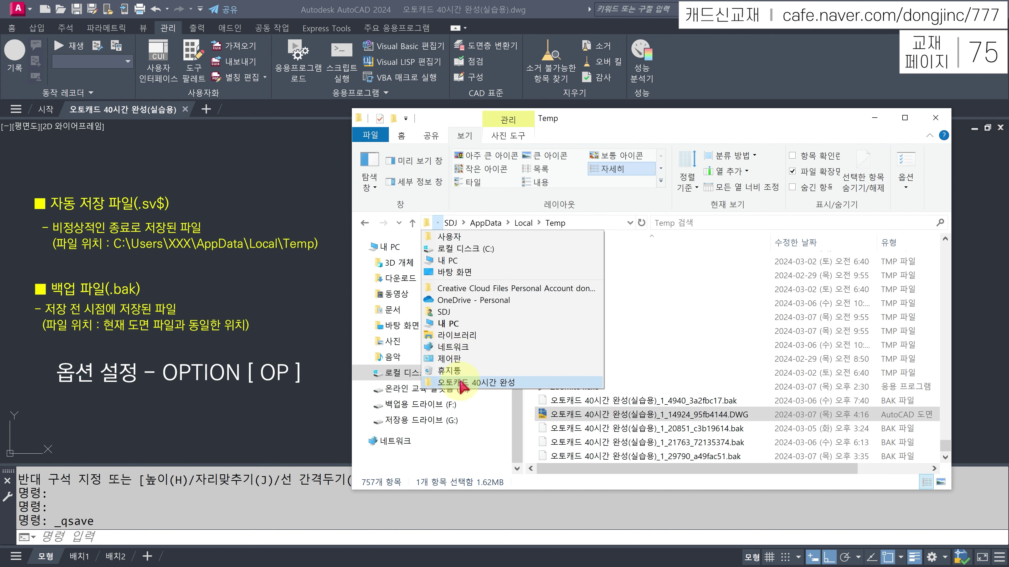
left_click(461, 382)
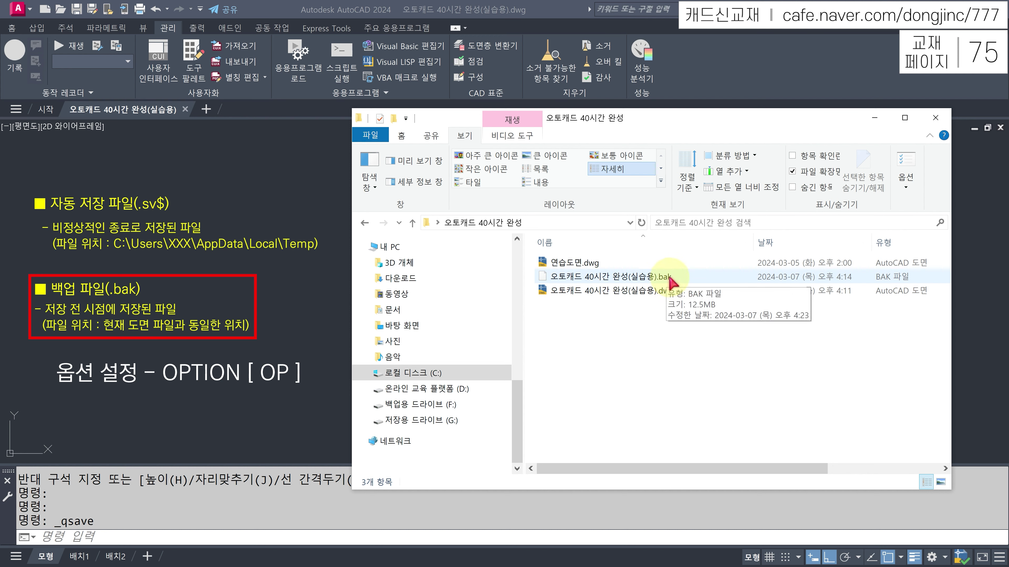
Rename the drawing's .bak file to 오토캐드 40시간 완성(실습용)과거, 저장전시점.DWG and open it in AutoCAD
left_click(667, 281)
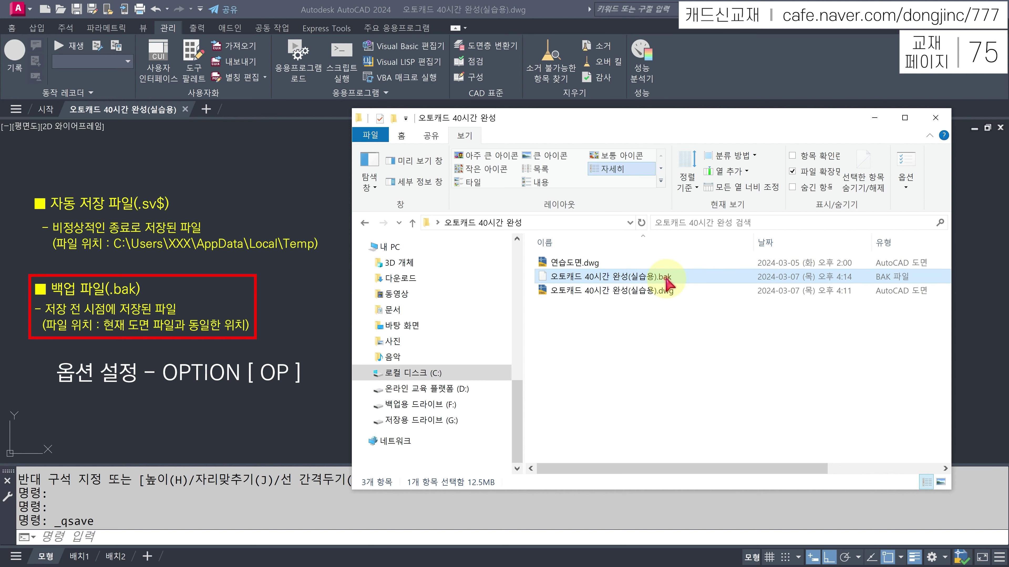
left_click(666, 280)
left_click_drag(657, 277, 706, 285)
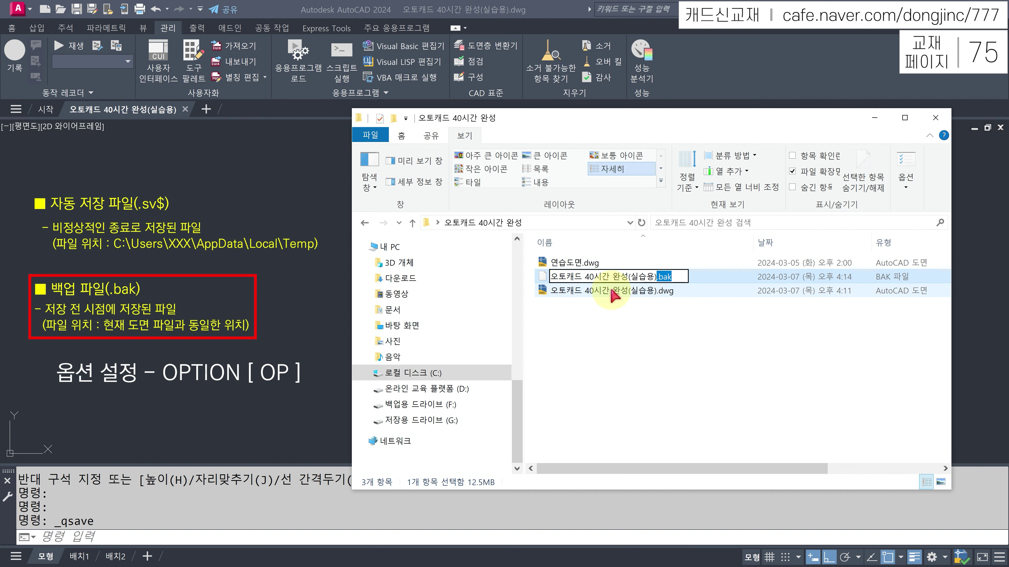
key("BackSpace")
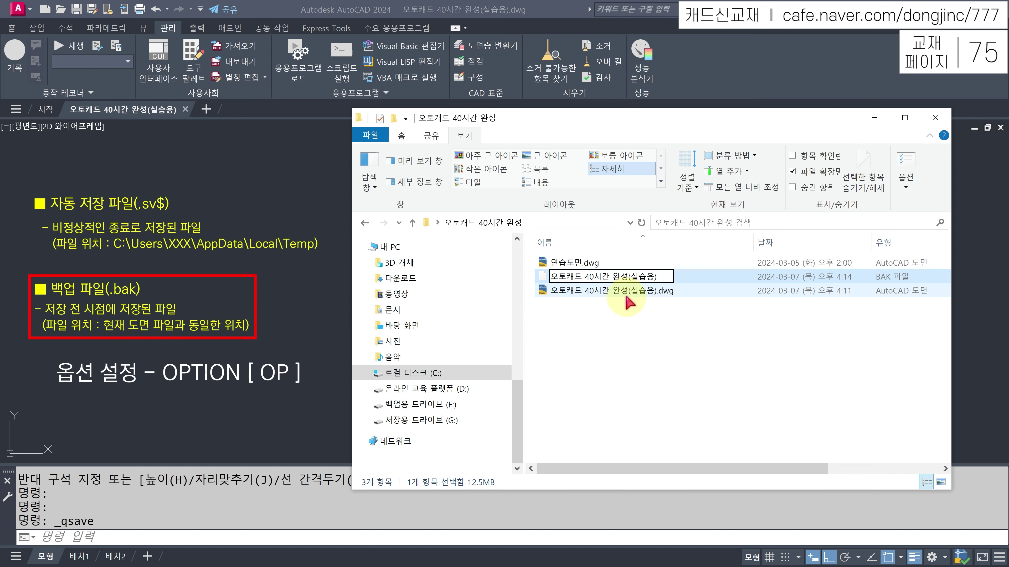
type("과거, ")
type("저장전싯")
type("점")
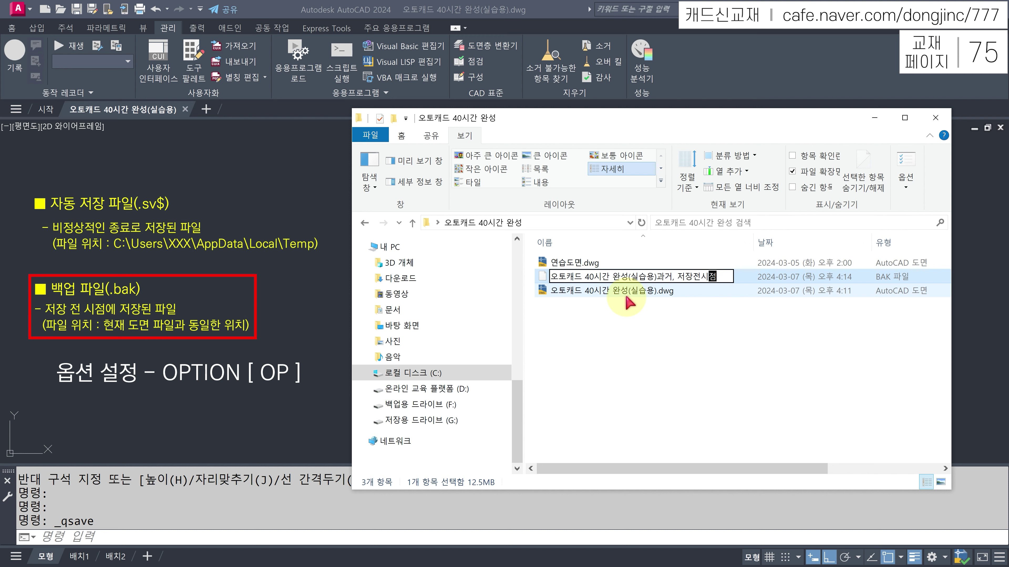
type(".DWG")
key("Return")
left_click(545, 298)
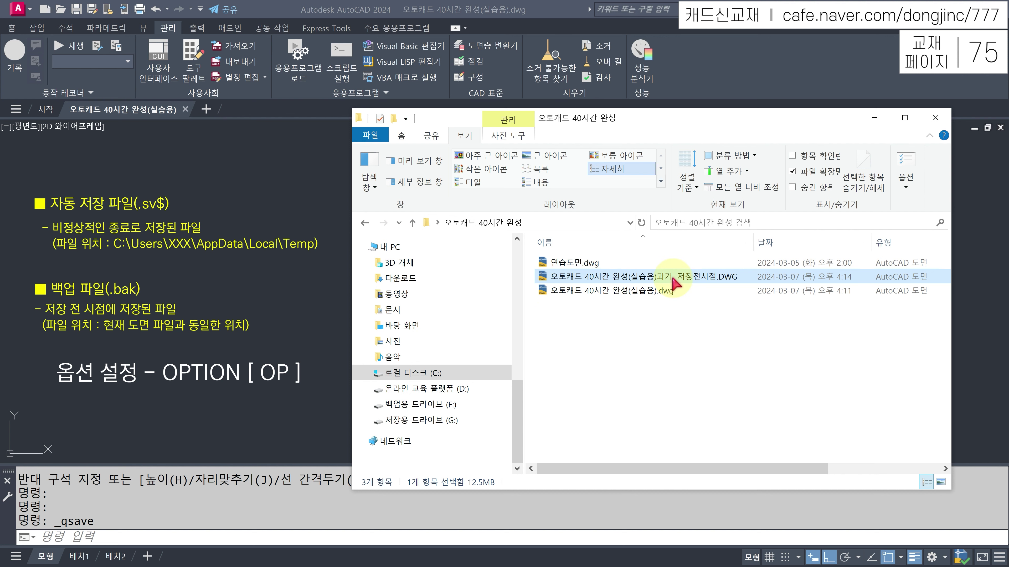
double_click(672, 278)
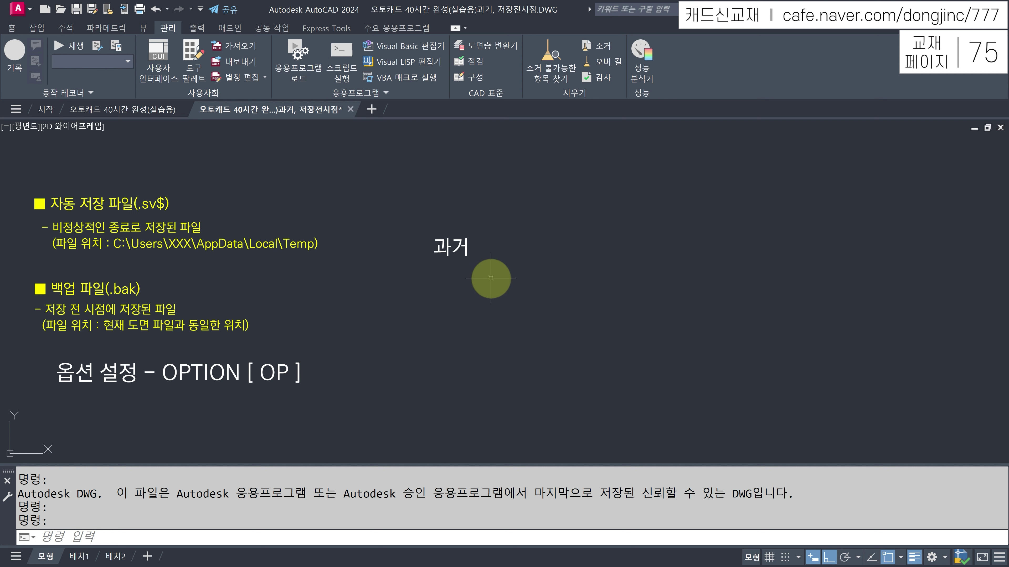
Open the Open and Save options, examine the setting for creating a backup copy with each save, and close the dialog
key("Escape")
type("OP")
key("Return")
type("OP")
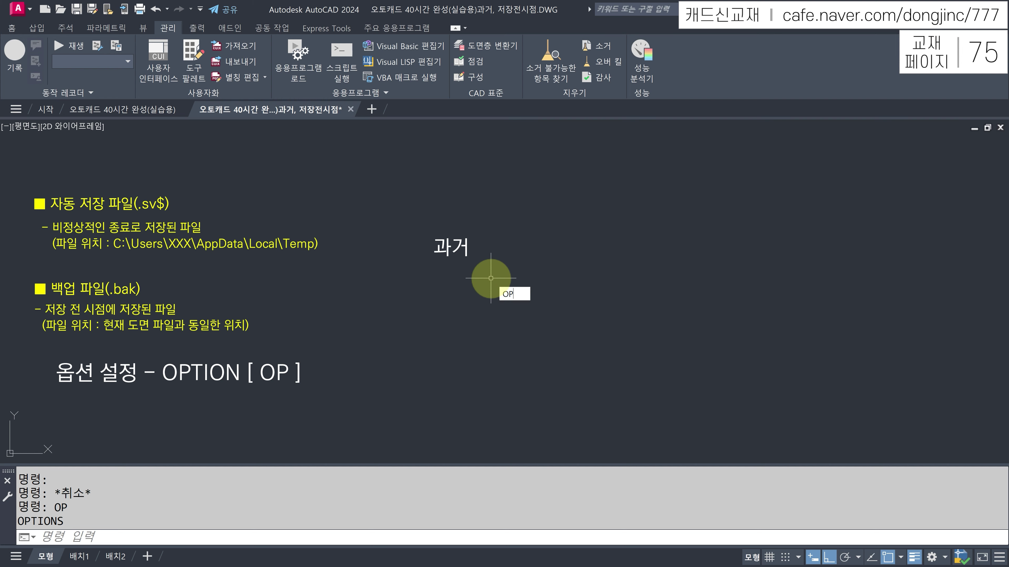
key("Return")
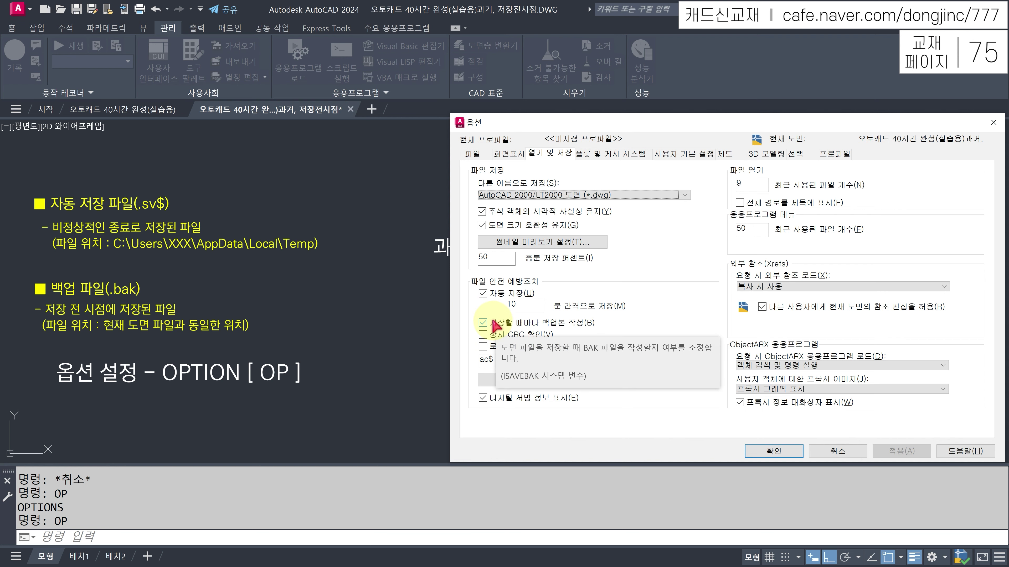
left_click(772, 451)
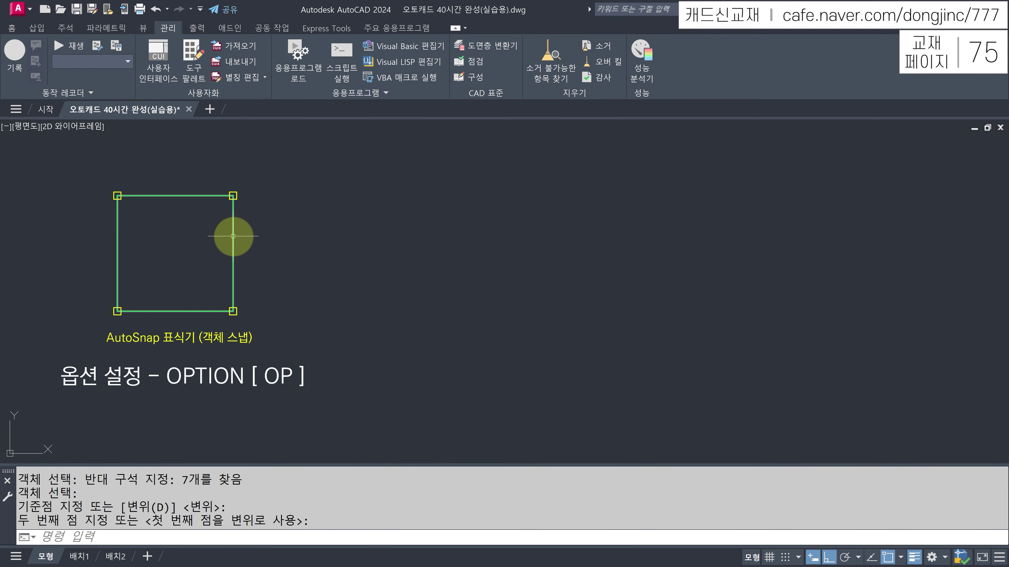
left_click(233, 236)
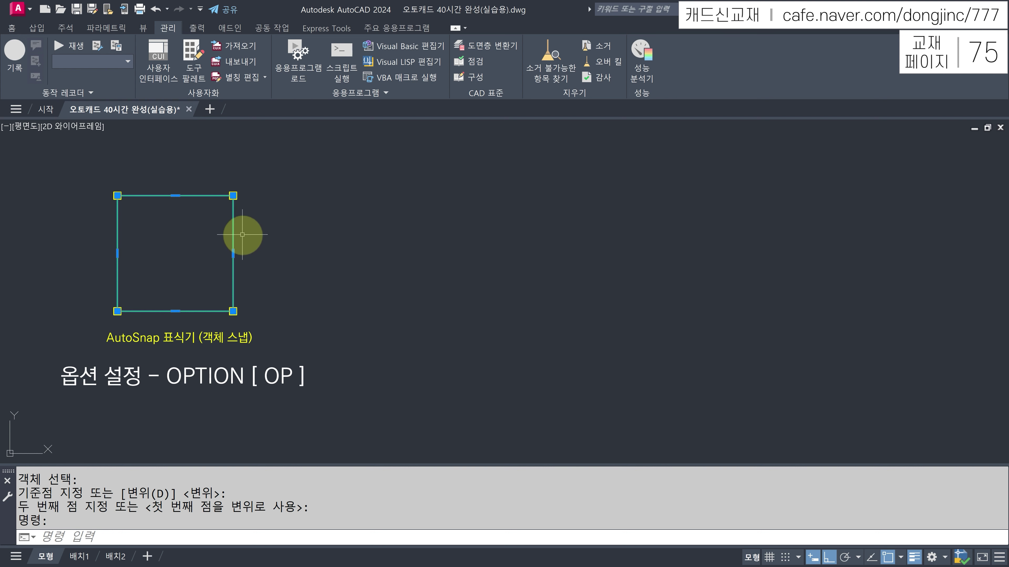
key("Escape")
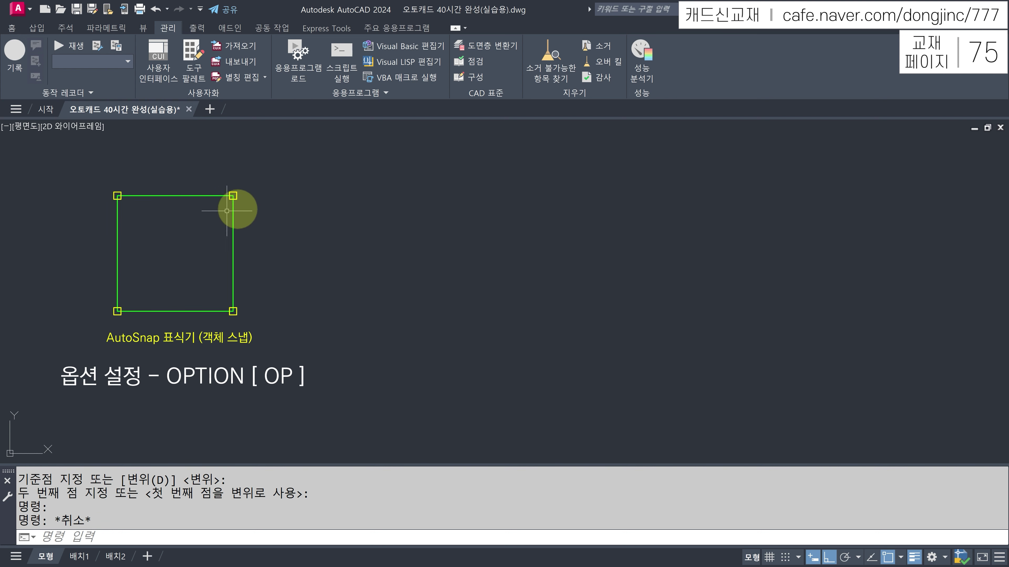
key("Escape")
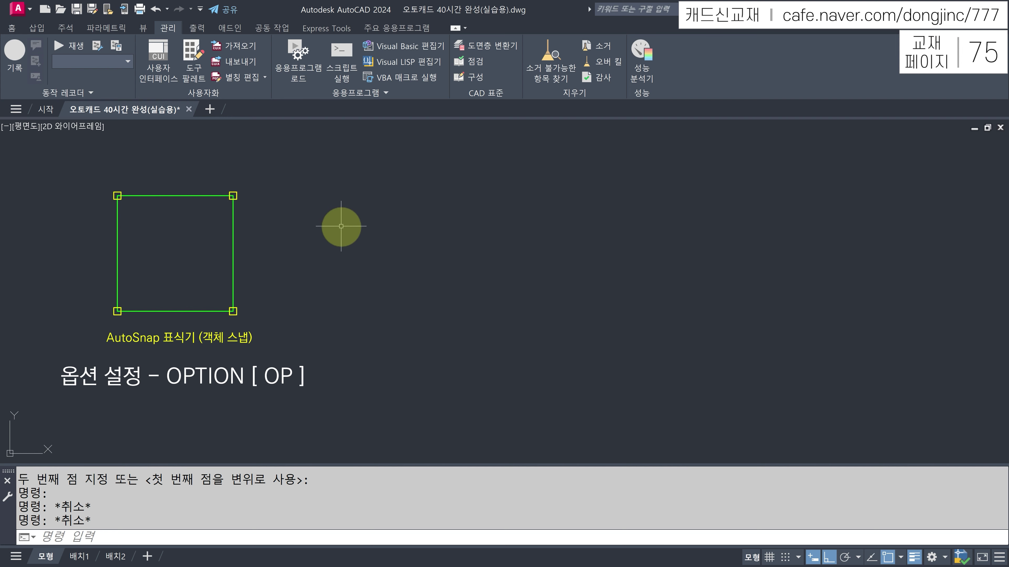
Open the AutoSnap color settings from the Drafting options and check the available colors for the uniform background of 2D model space
type("O")
key("Return")
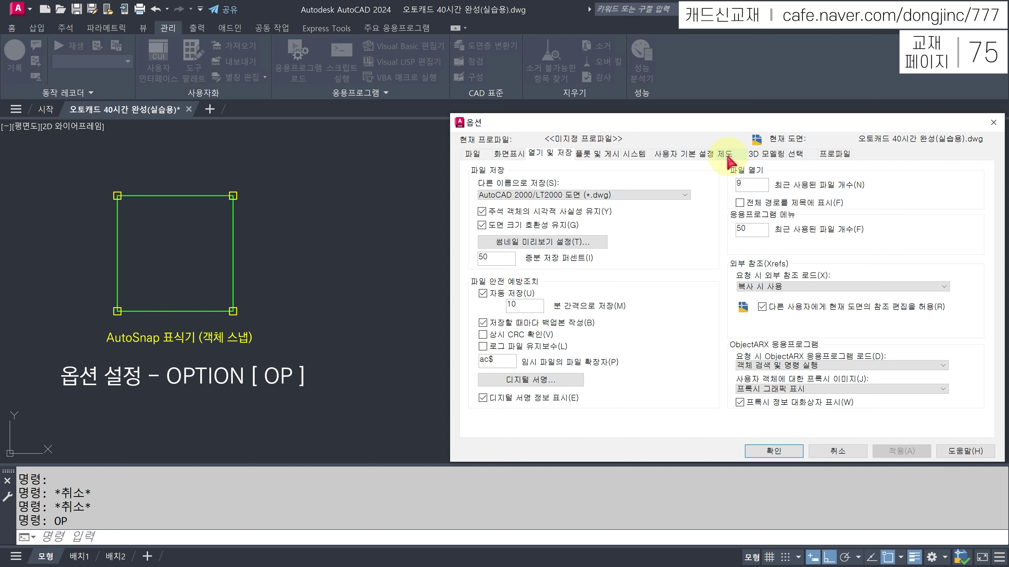
left_click(725, 155)
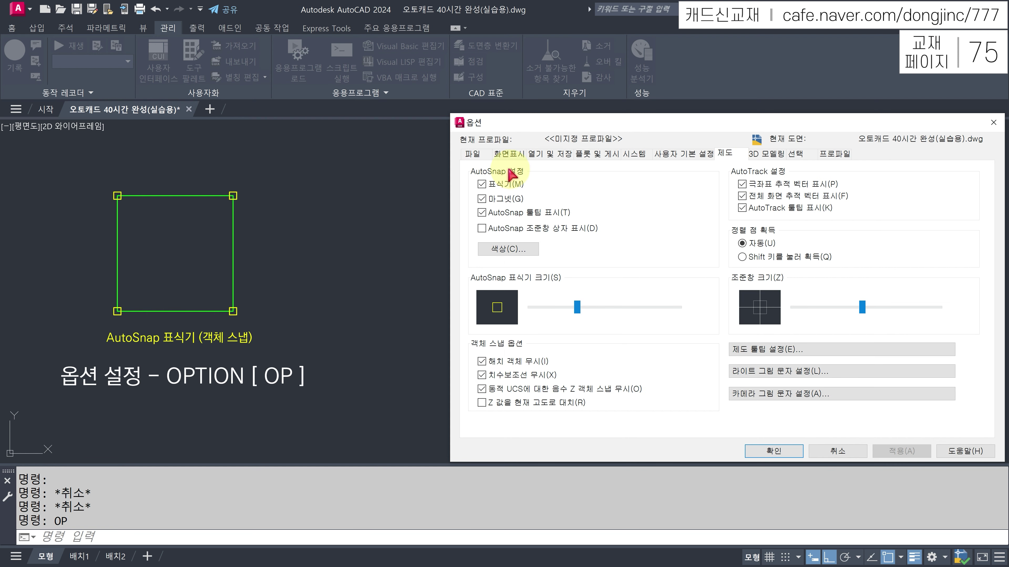
left_click(510, 251)
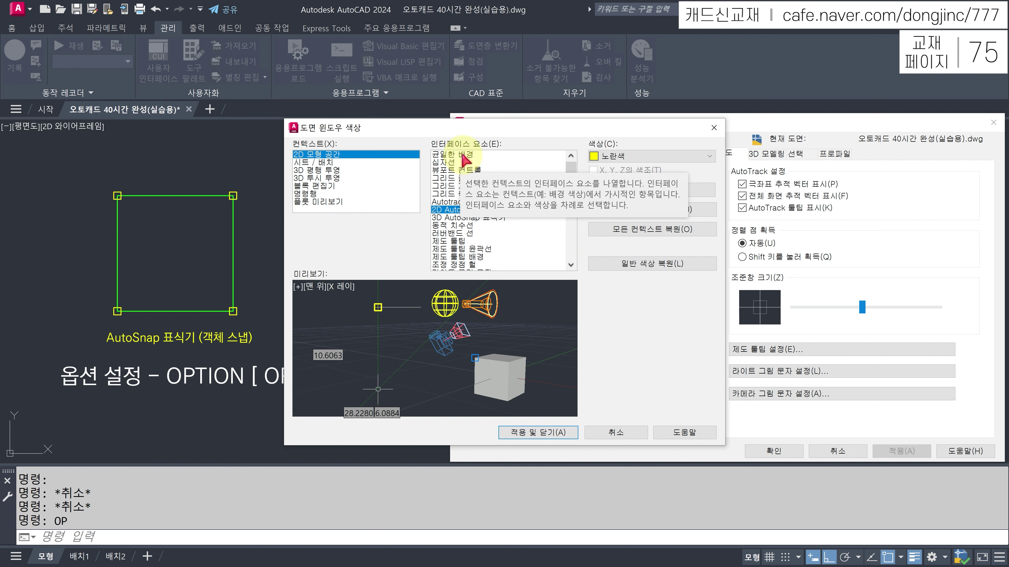
left_click(464, 158)
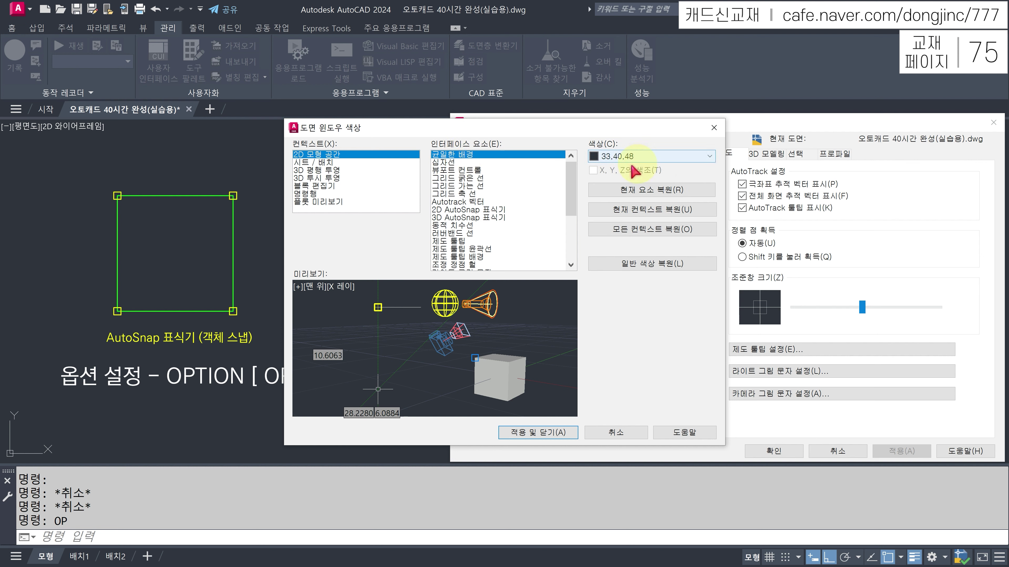
left_click(710, 157)
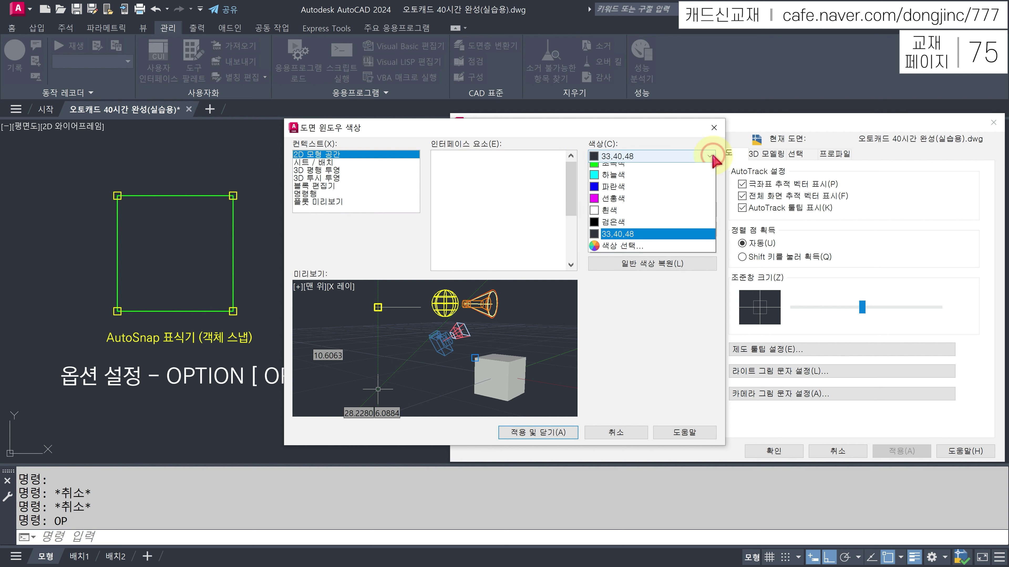
left_click(710, 157)
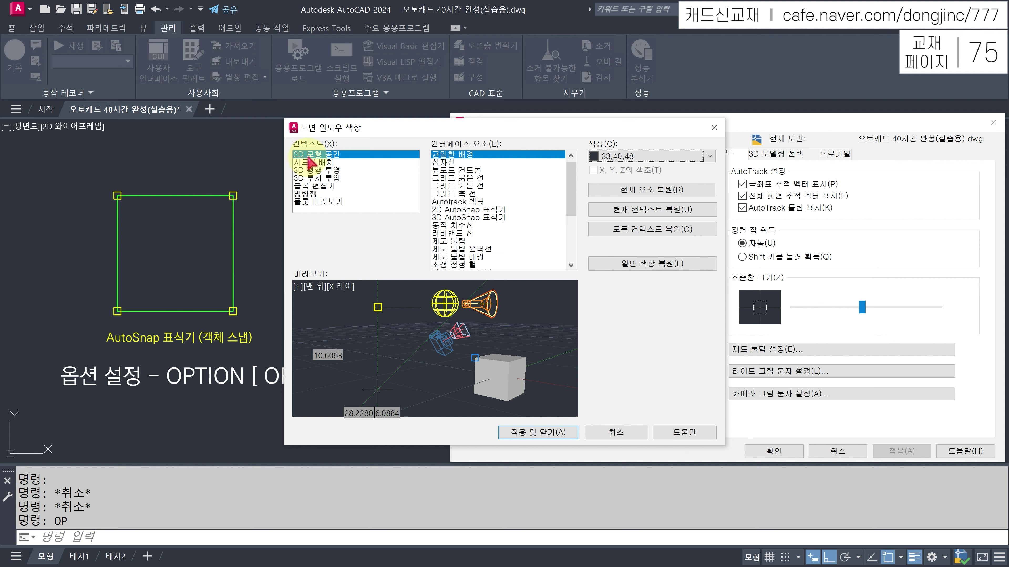
Look through the color settings of the sheet/layout, 3D parallel projection and block editor contexts, return to 2D model space and close the color settings
mouse_move(572, 180)
left_mouse_down()
mouse_move(571, 243)
mouse_move(570, 173)
left_mouse_up()
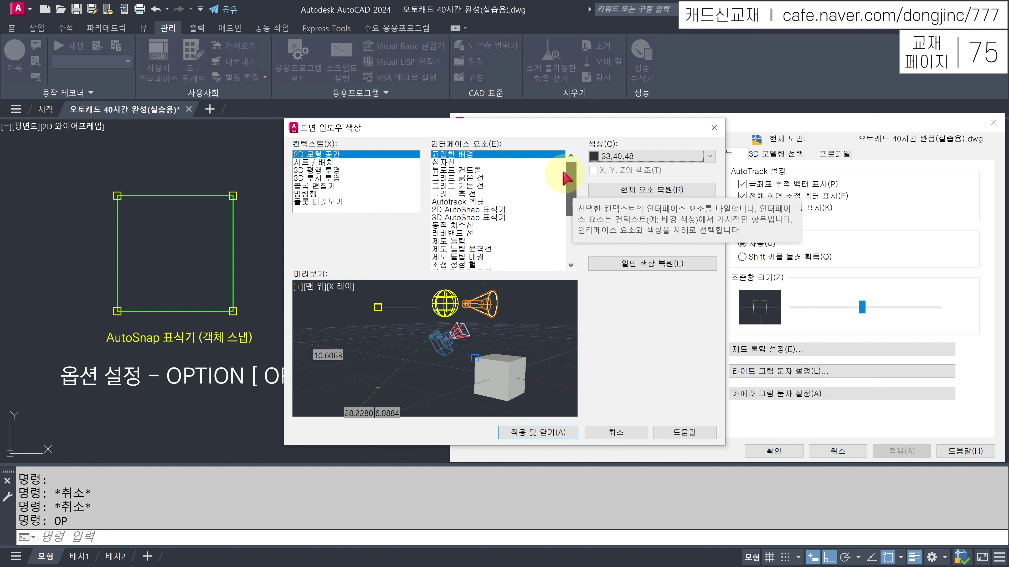
left_click(320, 162)
left_click(319, 169)
left_click(321, 185)
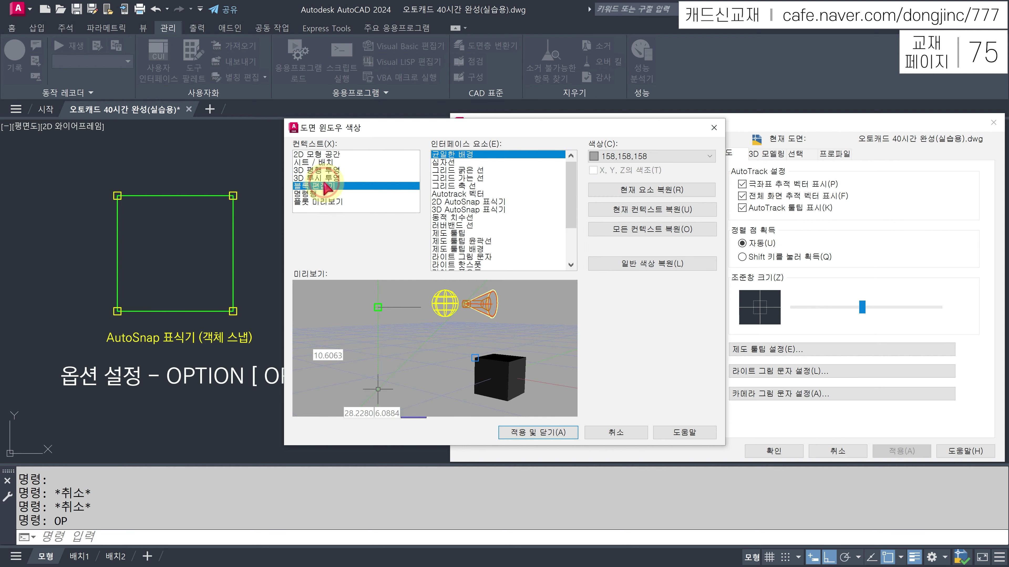
left_click(324, 170)
left_click(323, 162)
left_click(325, 154)
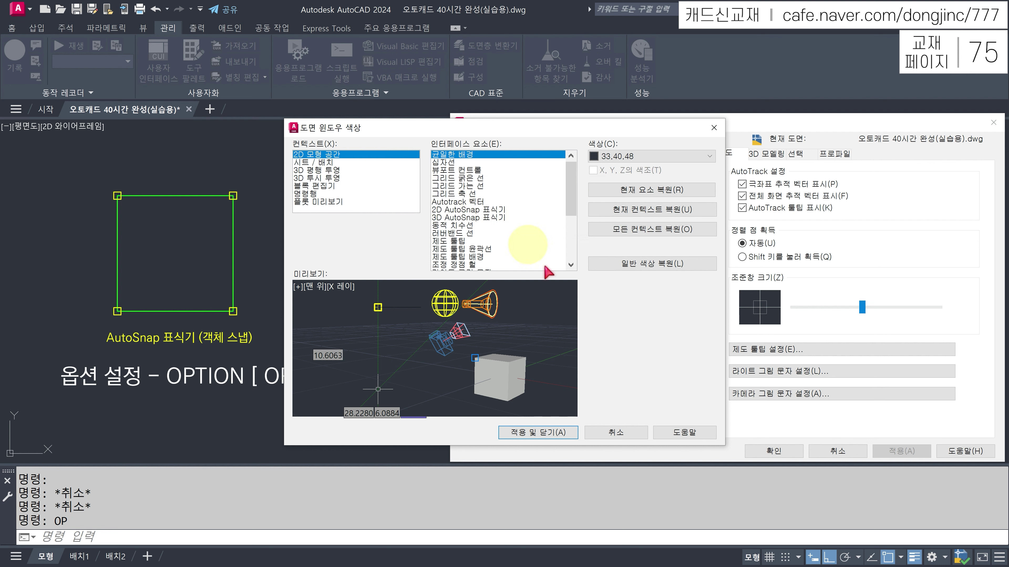
left_click(566, 434)
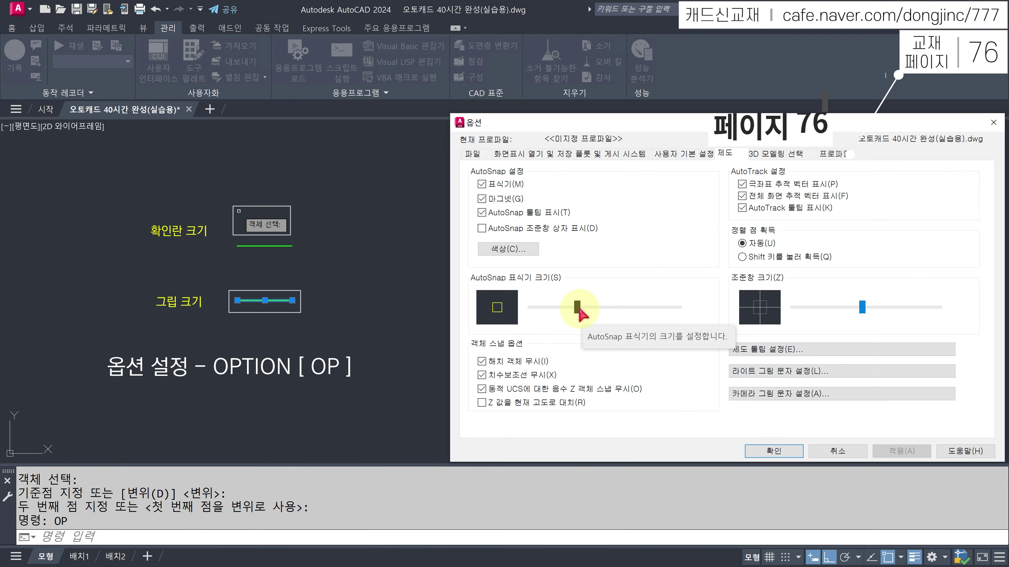
Enlarge the pickbox to a moderate size in the Selection options and confirm the change
left_click(796, 154)
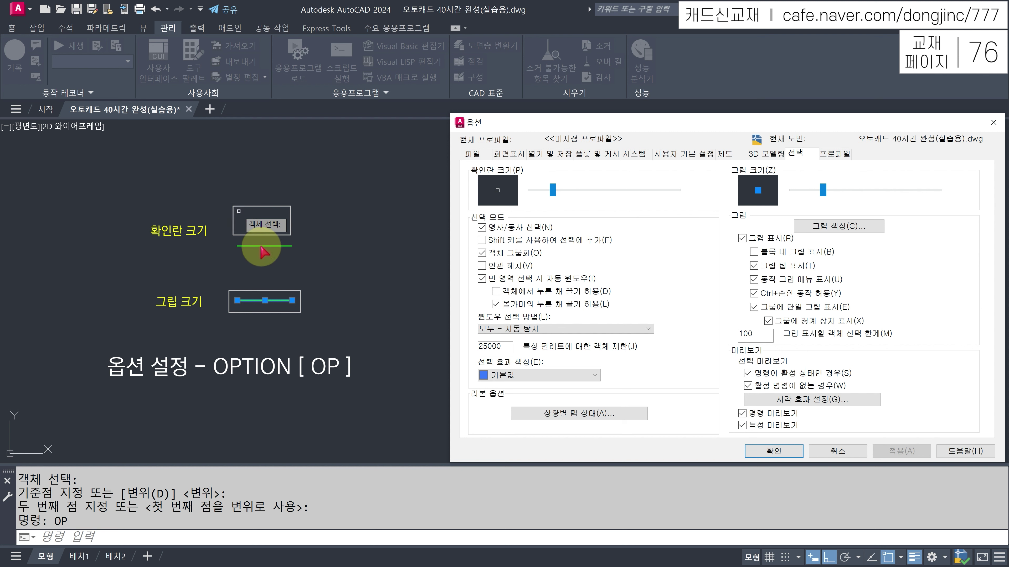
left_click_drag(553, 192, 688, 191)
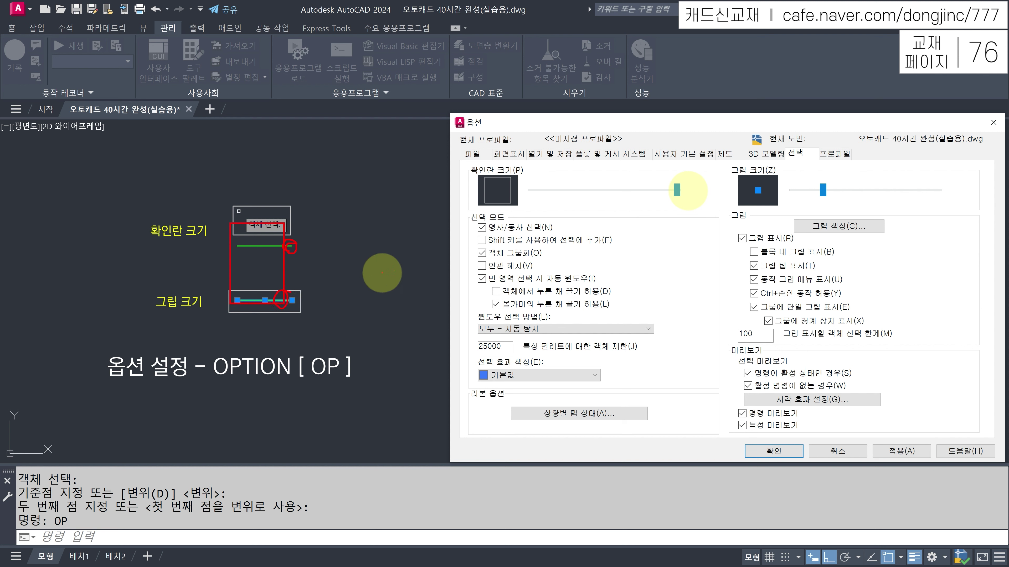
left_click_drag(679, 191, 577, 194)
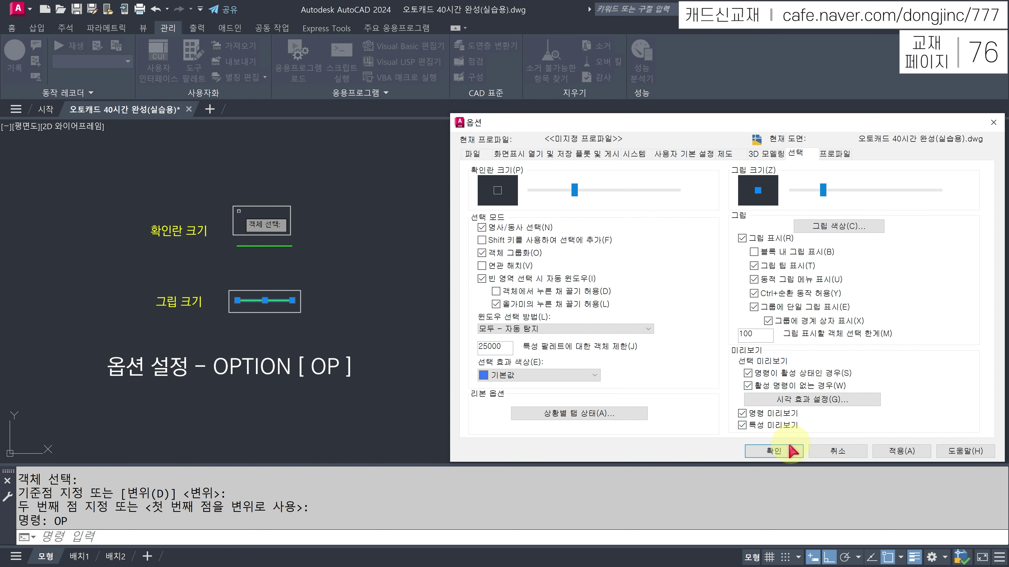
left_click(783, 454)
Draw a horizontal line in the empty area beside the pickbox and grip size examples
type("L")
key("Return")
left_click(519, 264)
left_click(753, 265)
key("Escape")
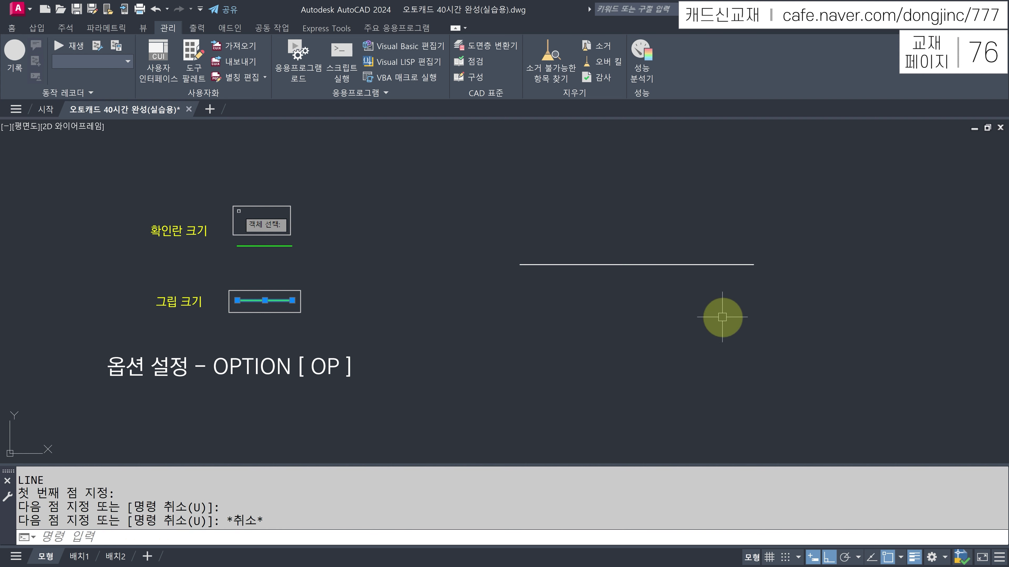
Examine the pickbox size over the line using the Erase and Trim commands, cancelling each one
type("E")
key("Return")
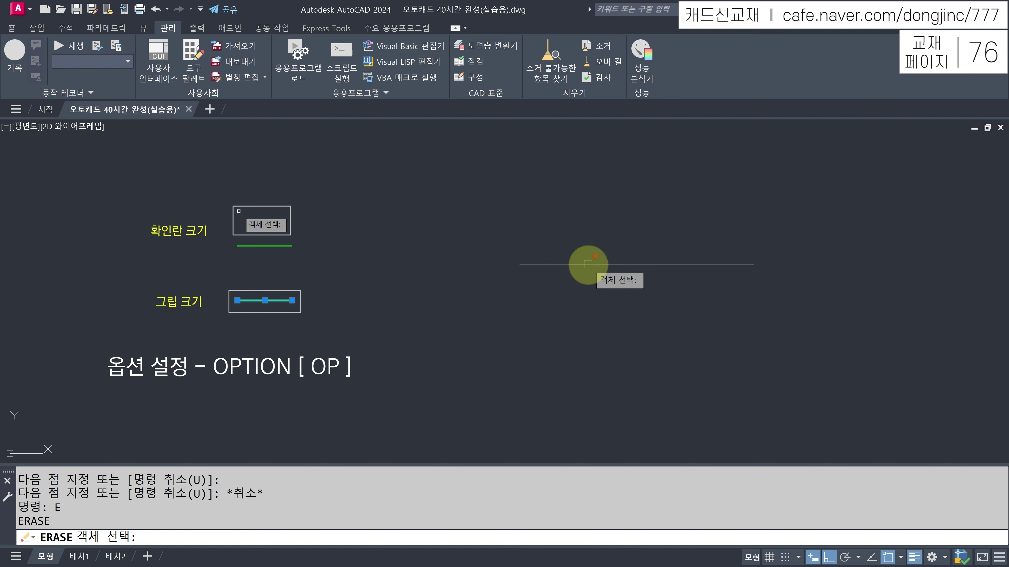
key("Escape")
key("Escape")
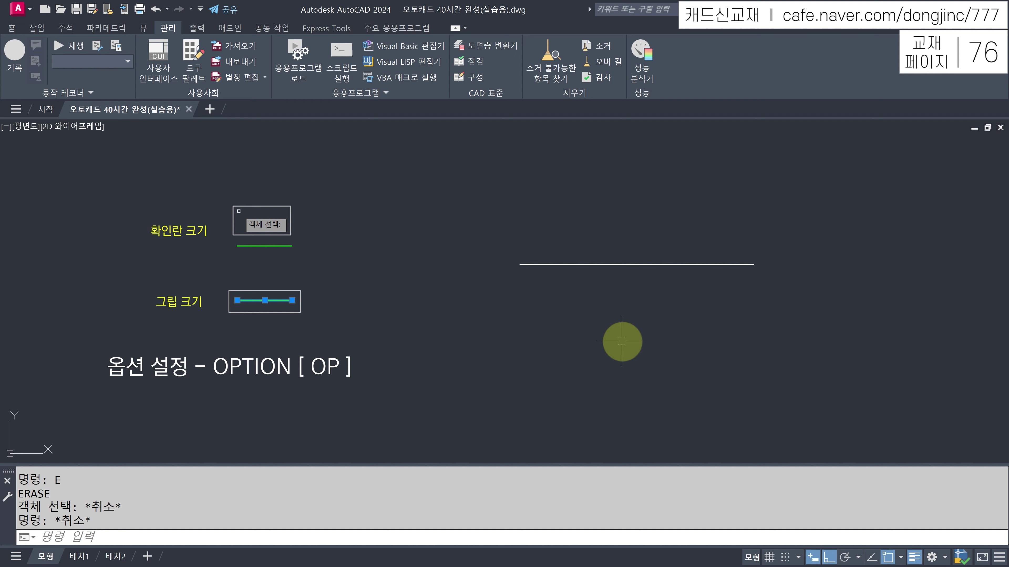
type("TR")
key("Return")
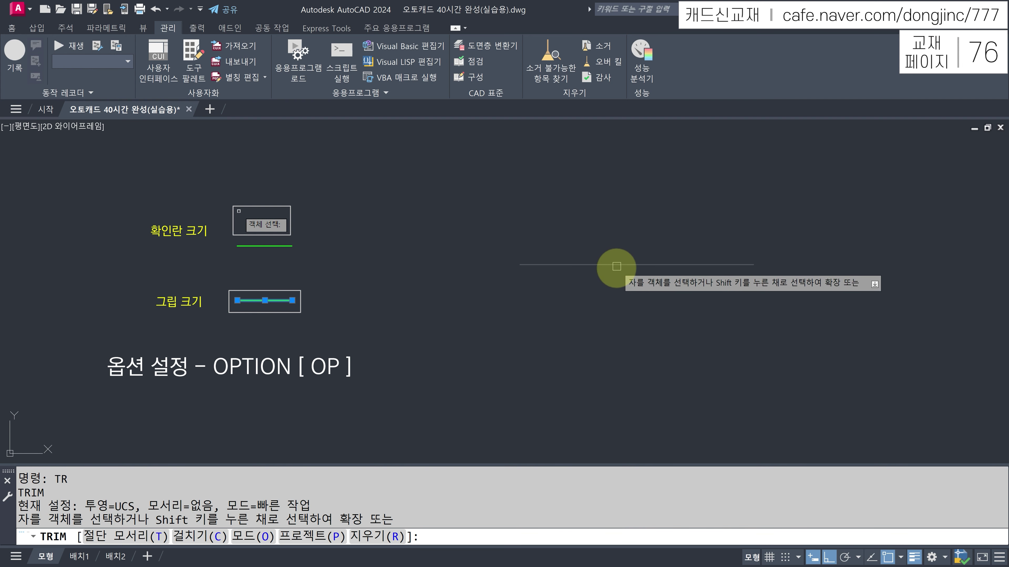
key("Escape")
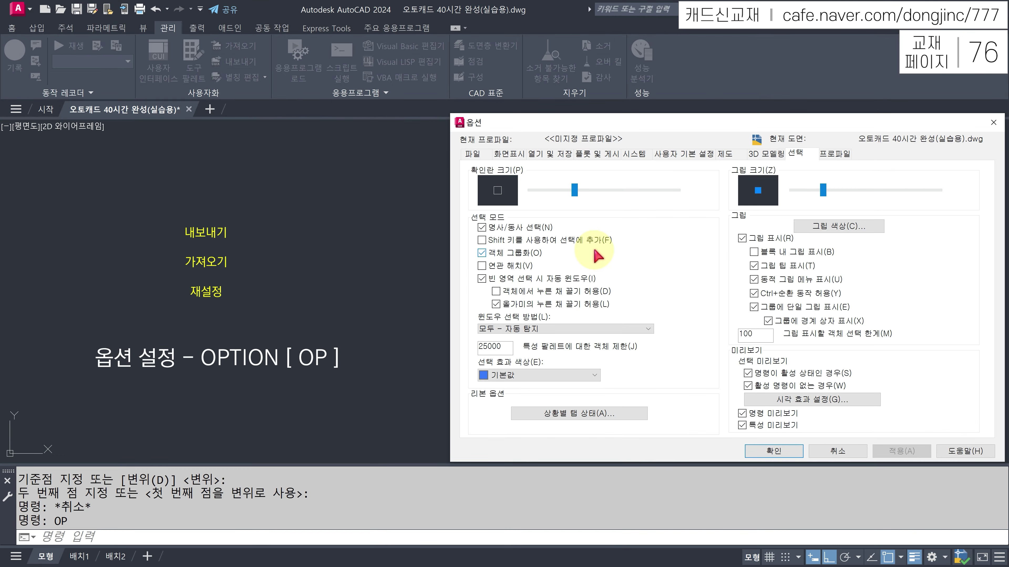
Look through the Profiles, Files, Display, Plot and Publish, System, User Preferences and Drafting options, ending on Profiles
left_click(835, 153)
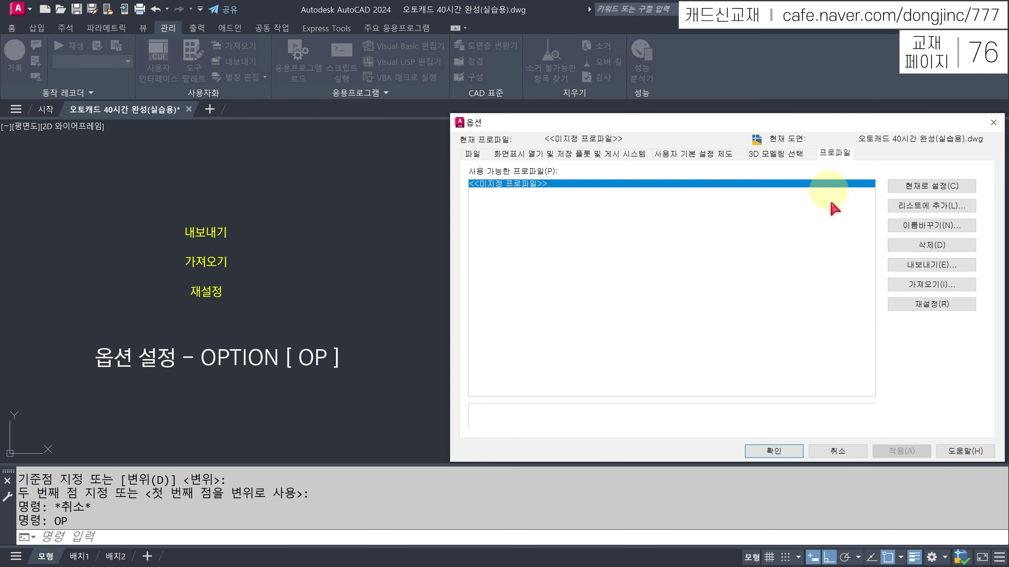
left_click(472, 154)
left_click(517, 153)
left_click(602, 154)
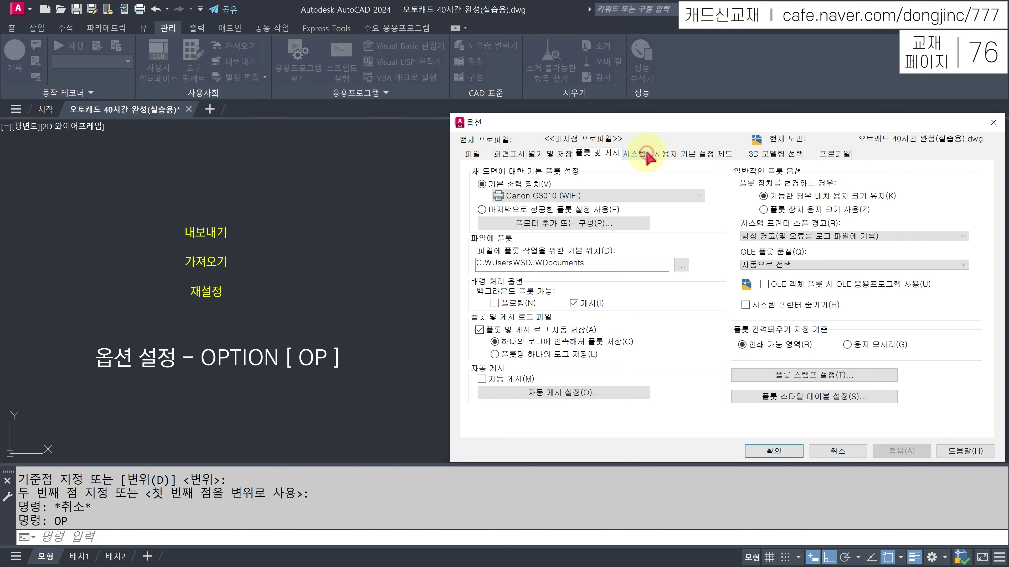
left_click(635, 154)
left_click(684, 154)
left_click(725, 154)
left_click(834, 155)
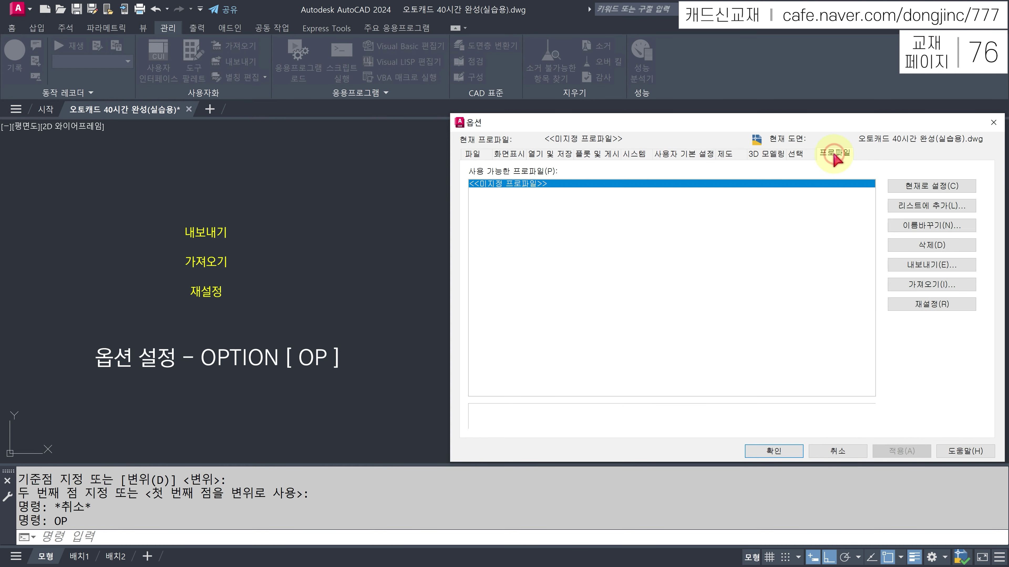
Export the current options profile as 옵션 설정(2024).arg to the 오토캐드 40시간 완성 folder
left_click(909, 264)
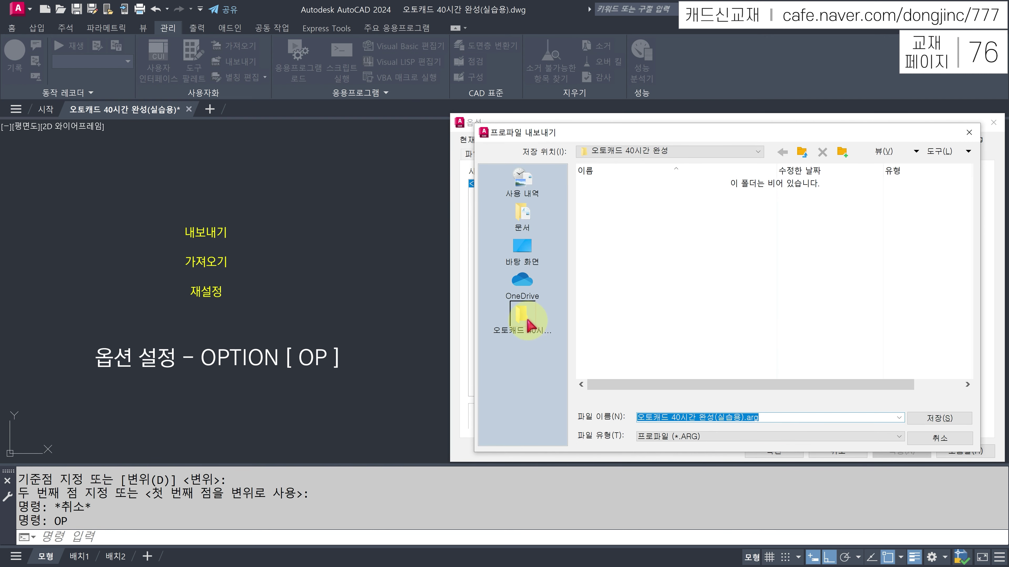
key("shift+Left")
key("shift+Left")
key("shift+Left")
key("shift+Left")
key("shift+Left")
key("BackSpace")
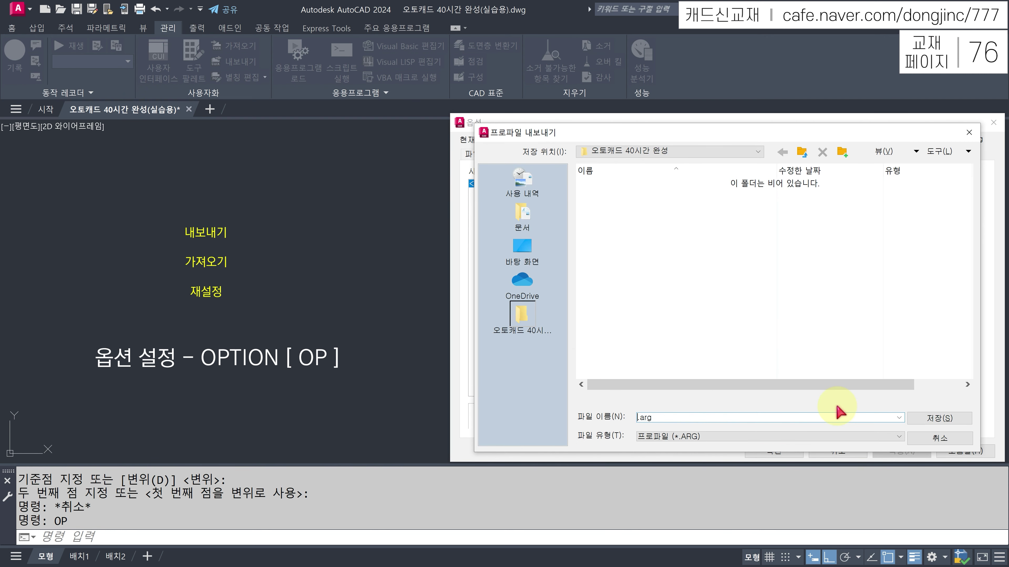
type("옵션 설정(2024")
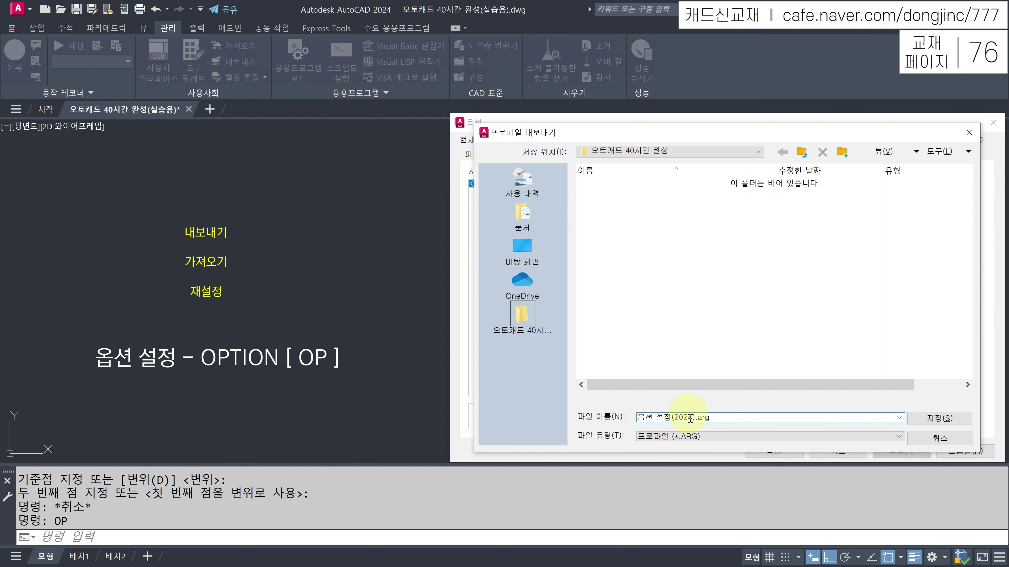
left_click(944, 420)
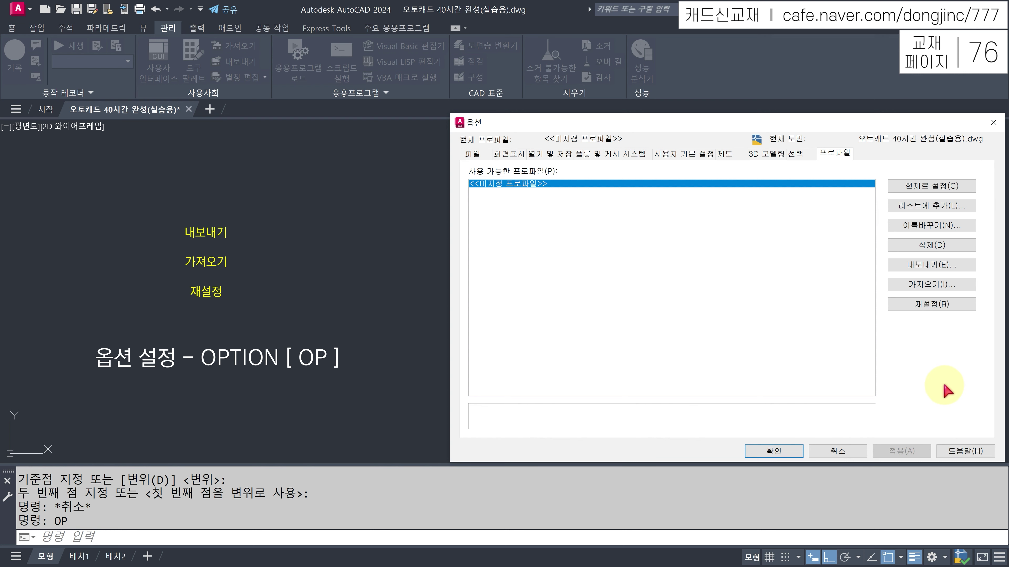
Check the exported profile file in the profile import dialog, cancel the import and close the options
left_click(929, 286)
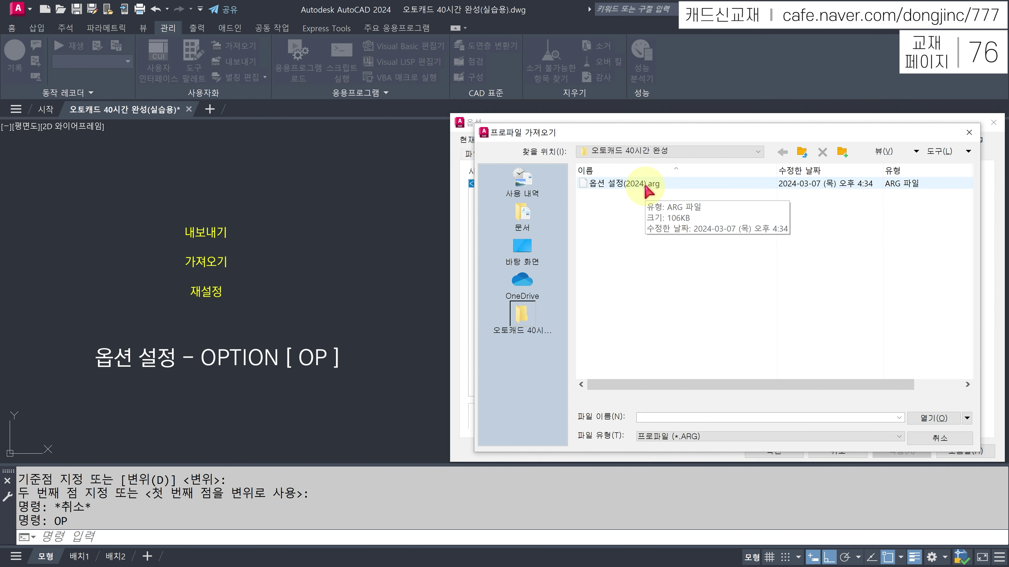
key("Escape")
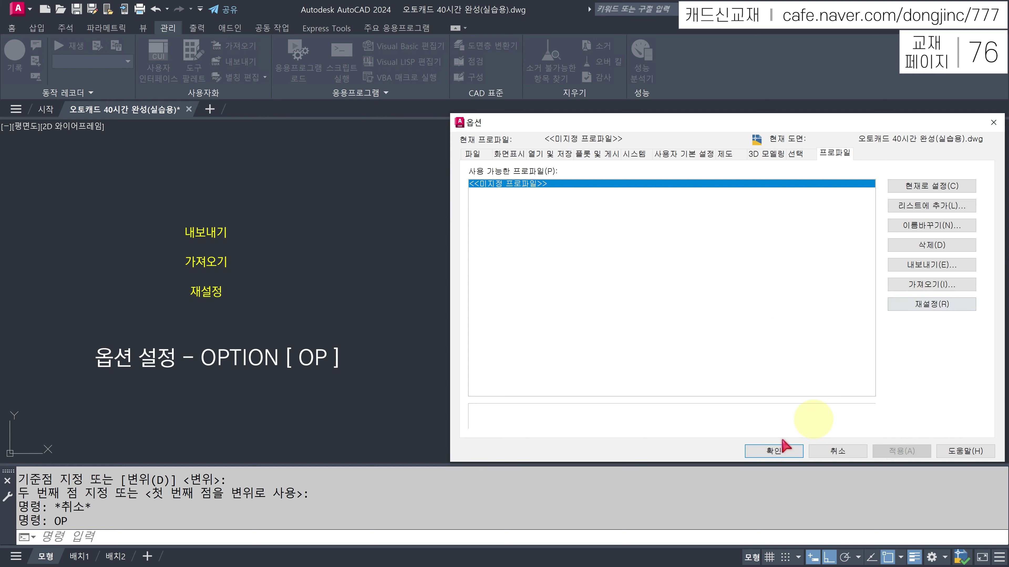
left_click(766, 452)
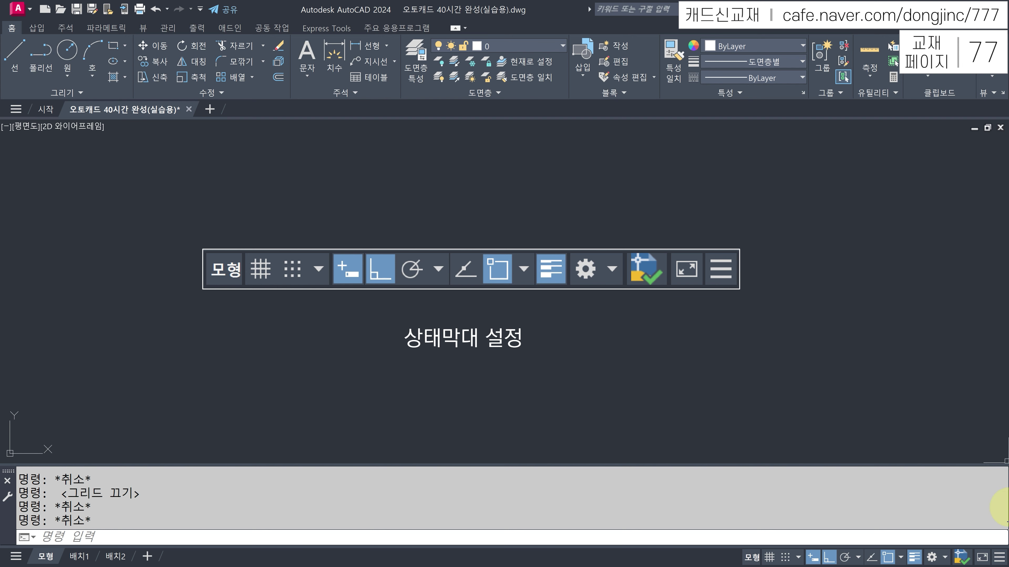
Look over the list of status bar customization items and close it
left_click(998, 558)
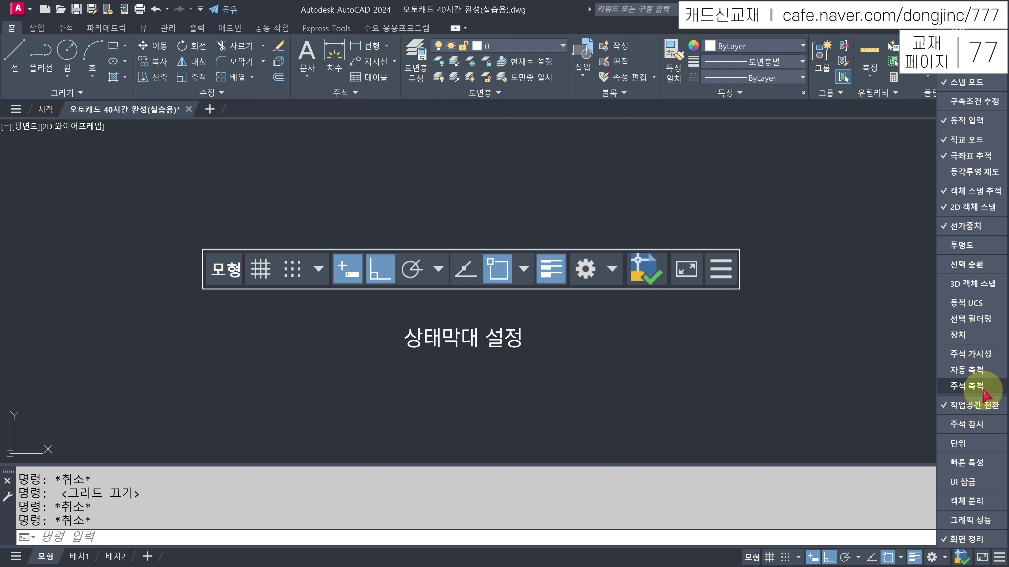
left_click(750, 371)
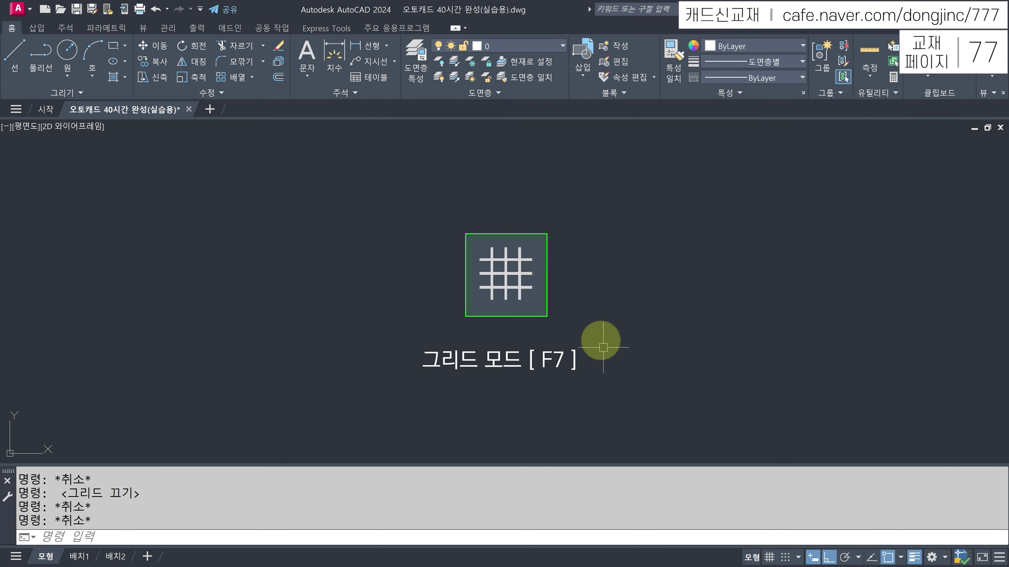
Toggle the drawing grid display on and off several times, leaving it on
key("F7")
key("F7")
key("F7")
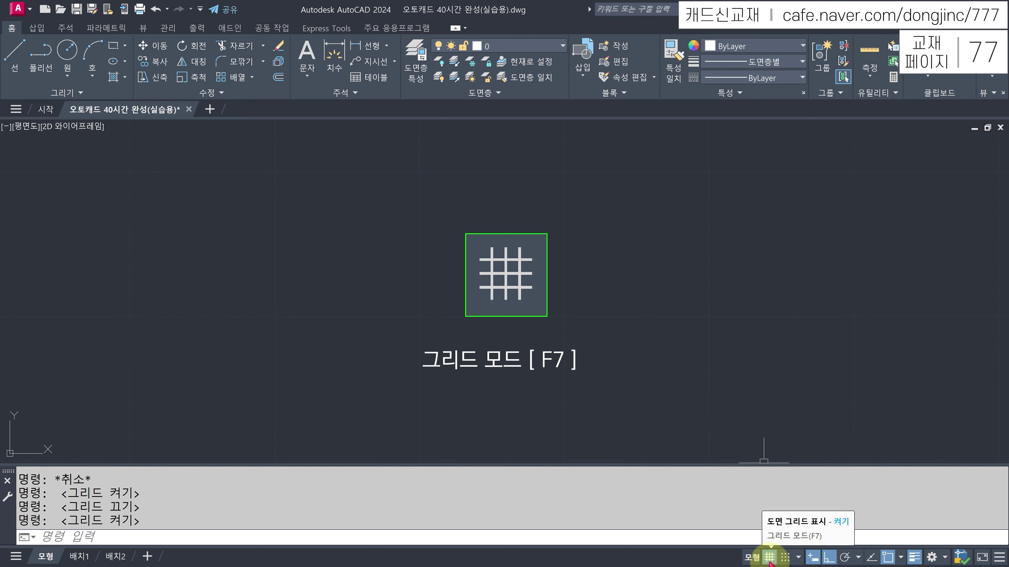
left_click(769, 562)
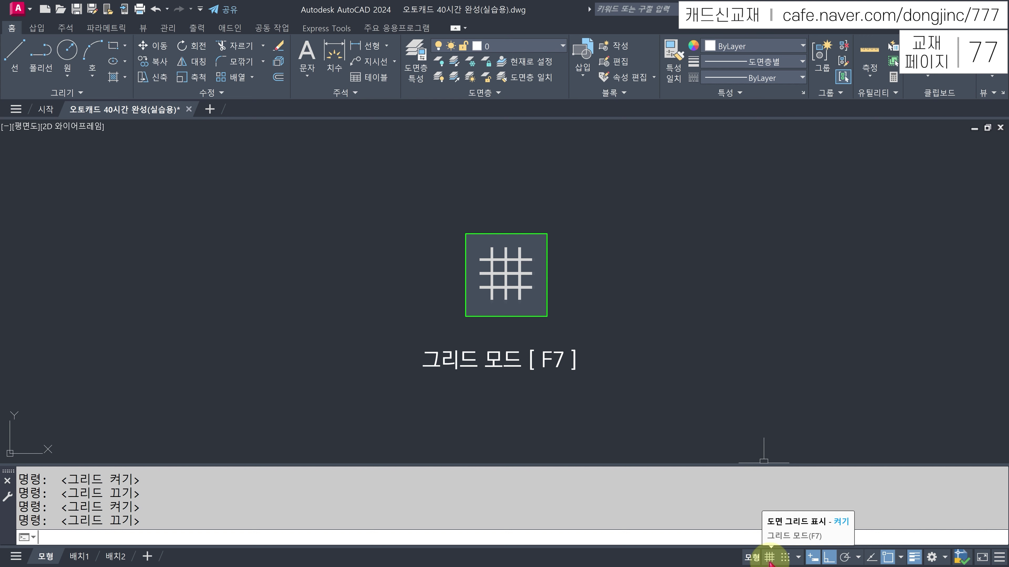
left_click(769, 557)
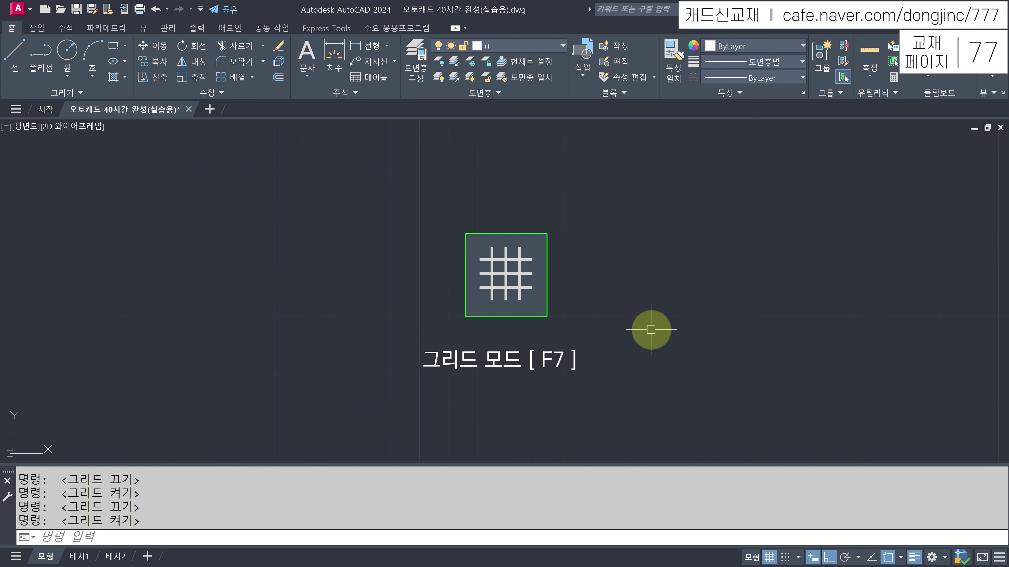
Examine the X and Y grid spacing in the grid settings, close the dialog and turn the grid off
right_click(769, 559)
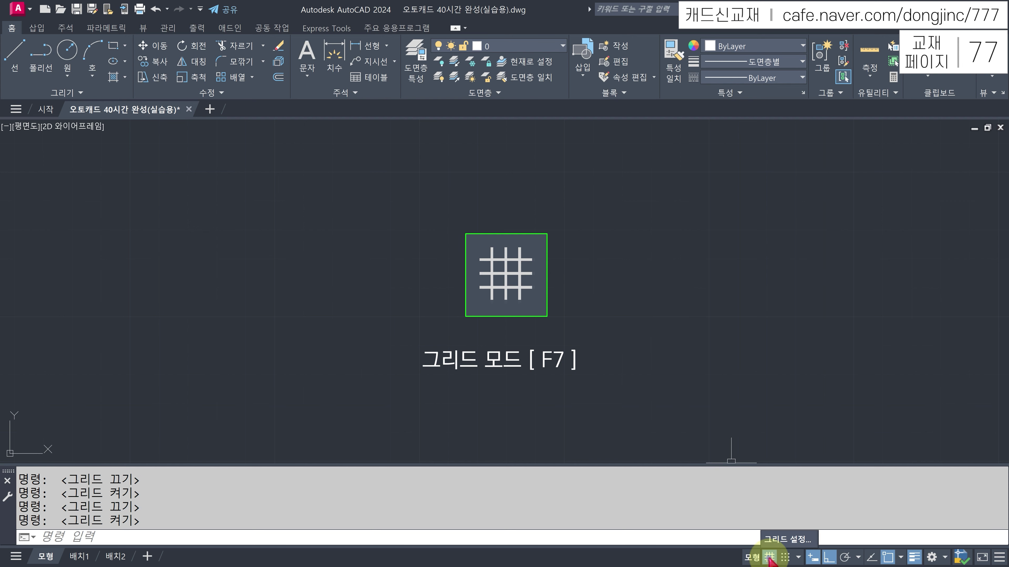
left_click(778, 545)
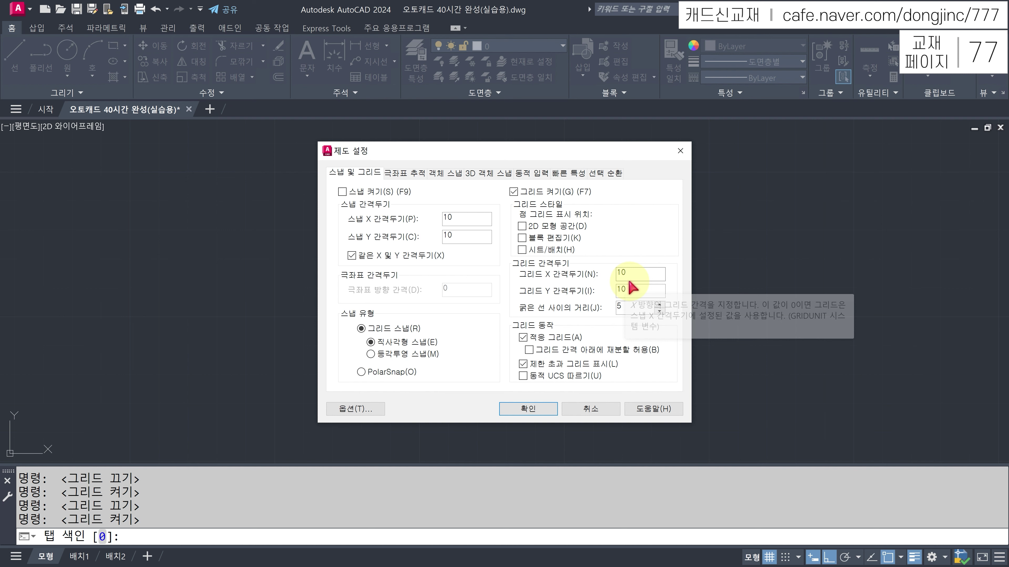
left_click(528, 409)
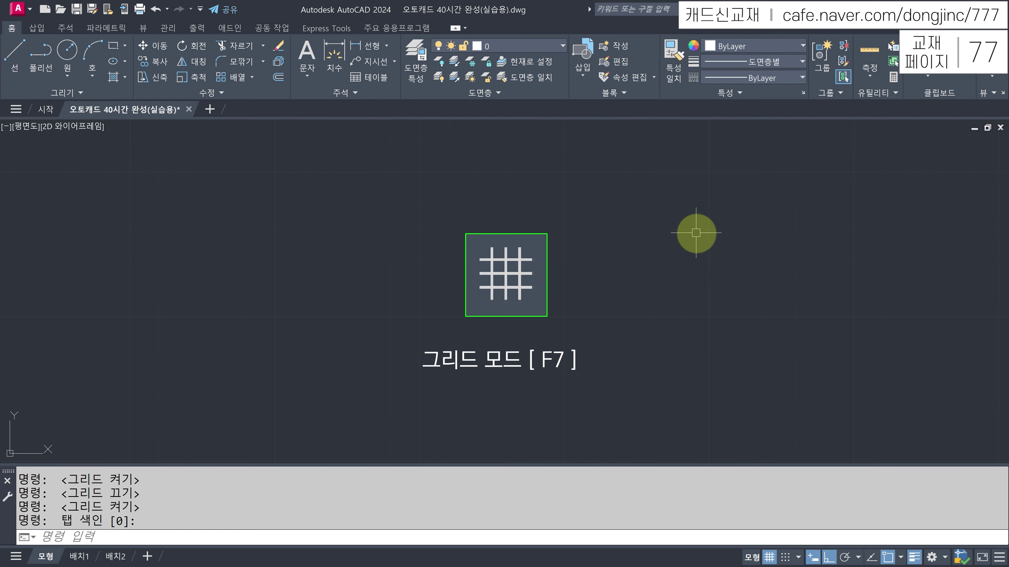
key("F7")
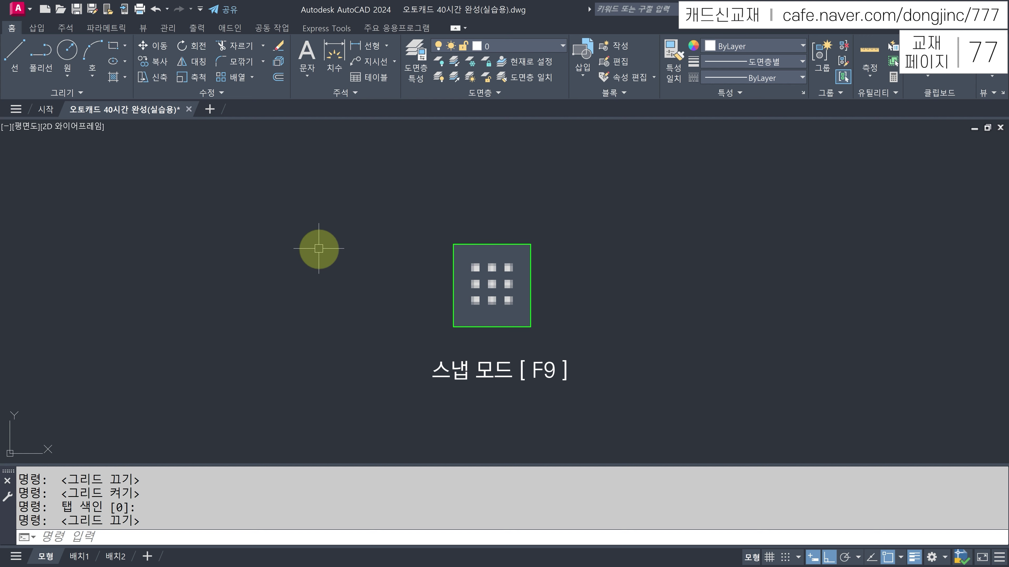
Toggle snap mode on and off several times, leaving it on
key("F9")
key("F9")
key("F9")
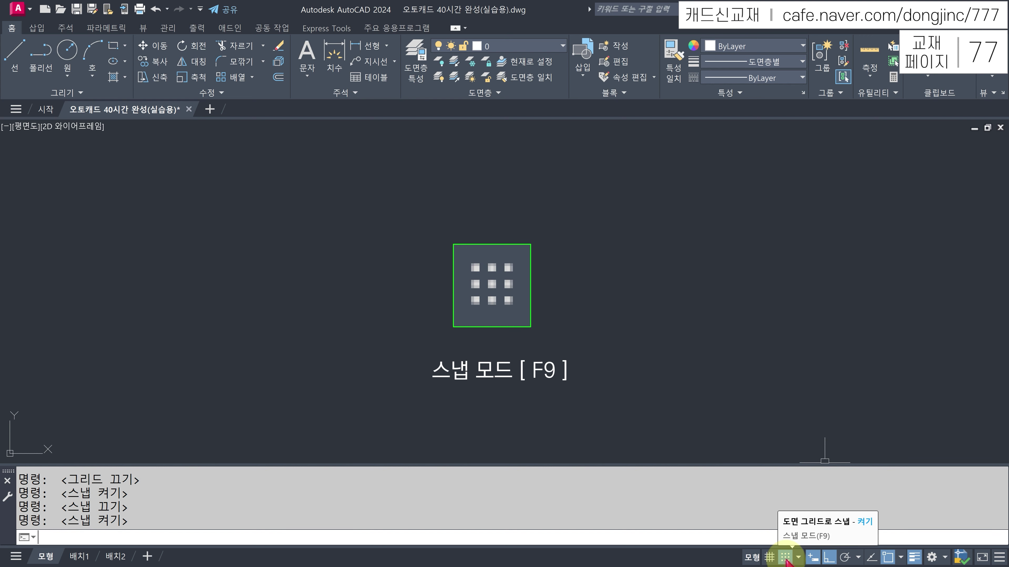
key("F9")
key("F9")
key("F9")
key("F9")
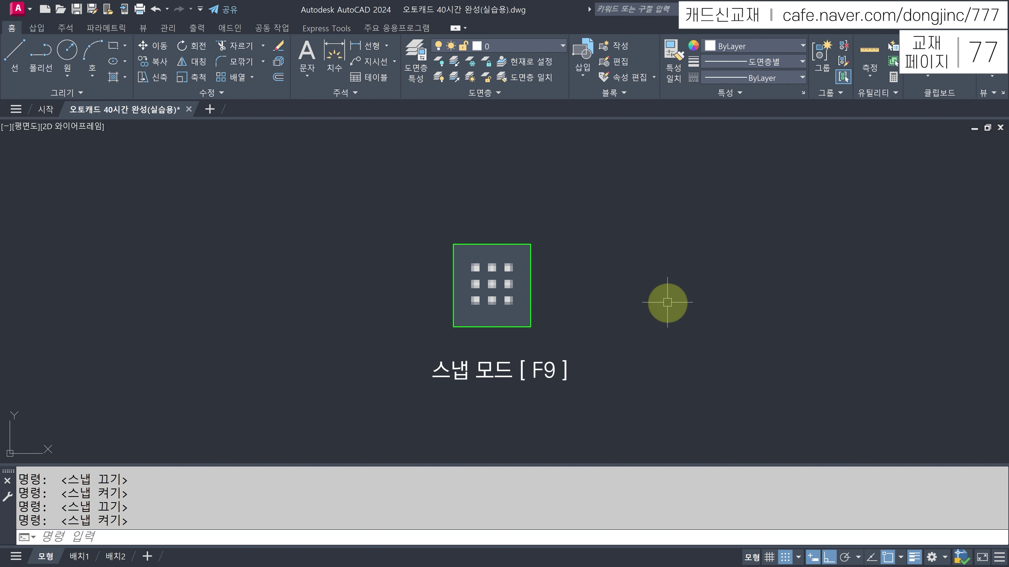
Start the Line command to check how the cursor moves with snap mode on, and cancel it
type("L")
key("Return")
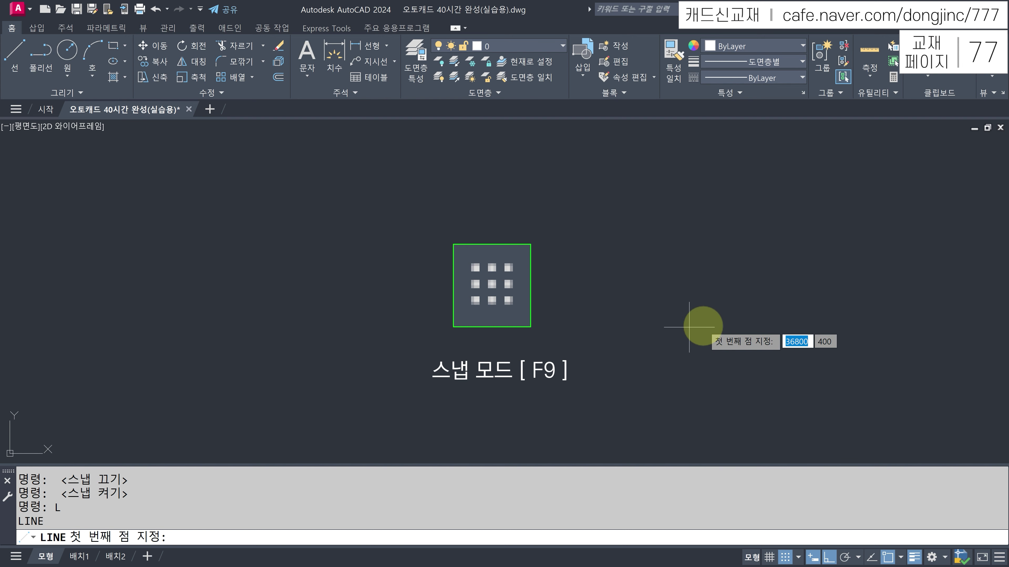
key("Escape")
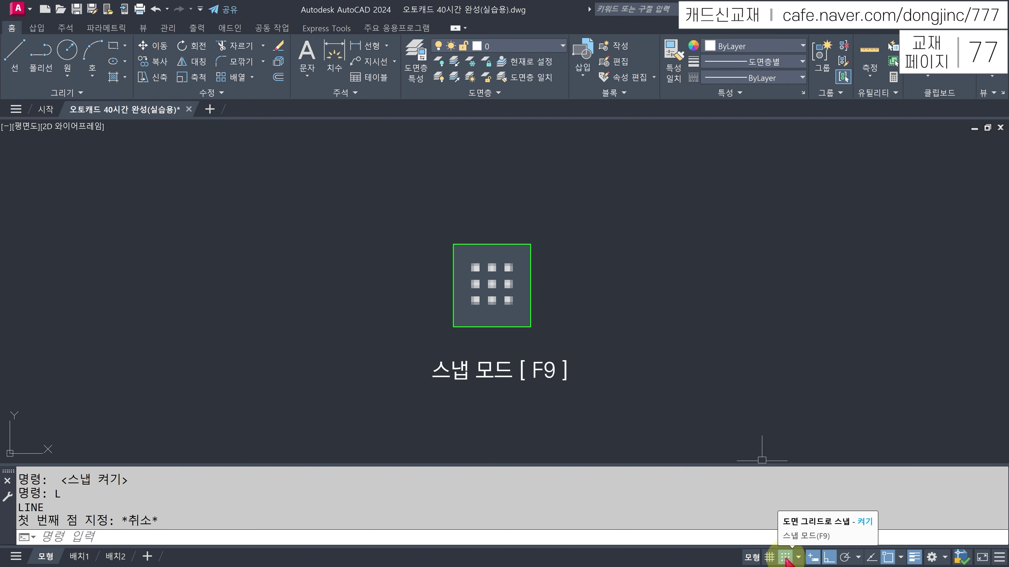
Examine the X and Y snap spacing in the snap settings and close the dialog
left_click(797, 557)
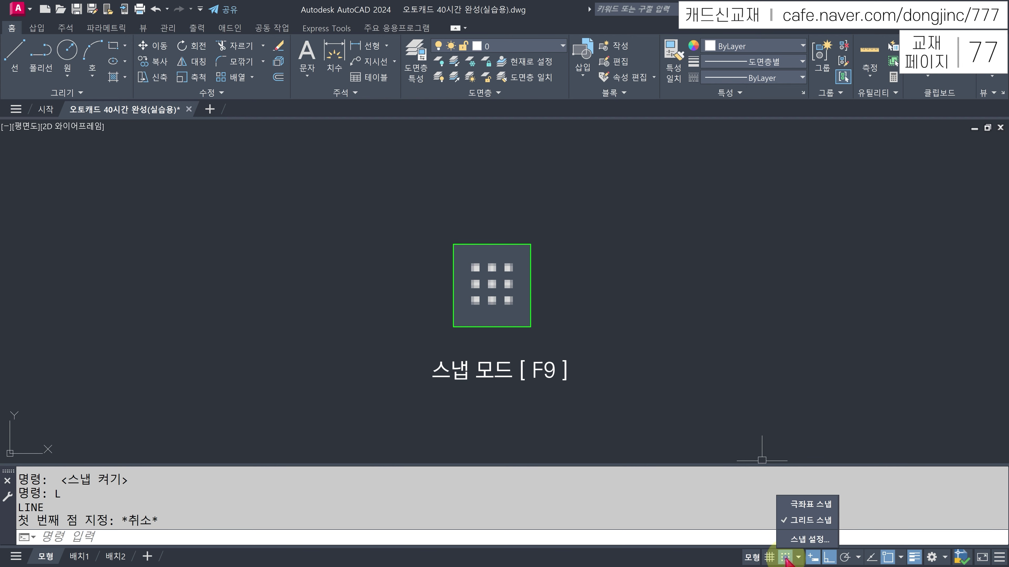
left_click(796, 541)
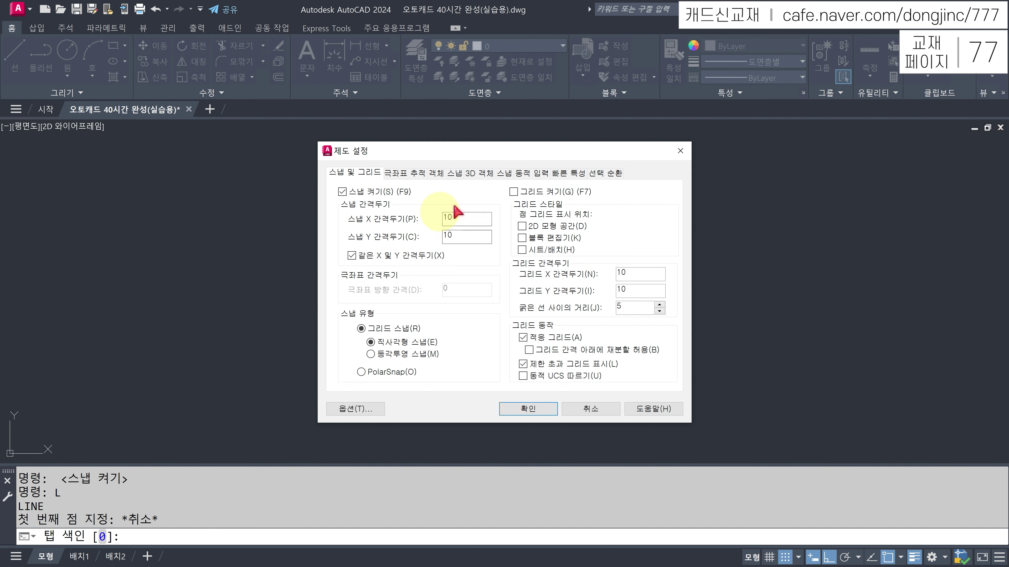
left_click(528, 409)
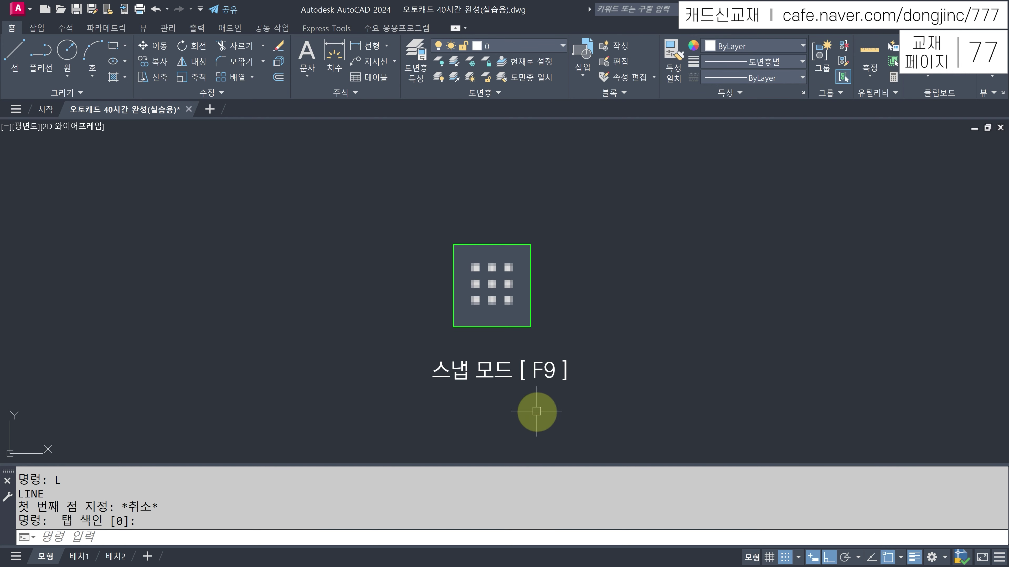
Turn the grid on during a Line command to compare the cursor movement with the grid, and cancel the line
type("L")
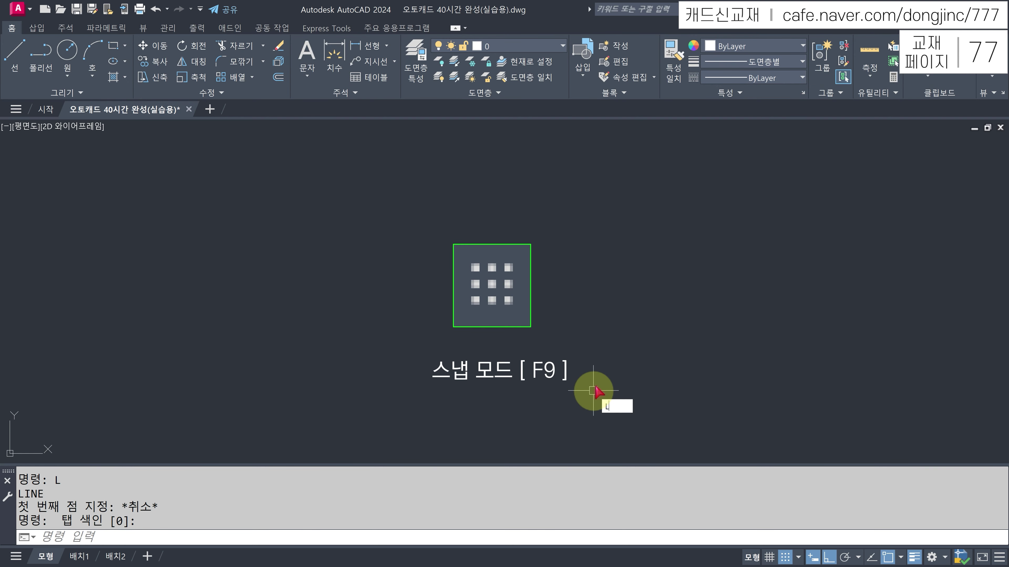
key("Return")
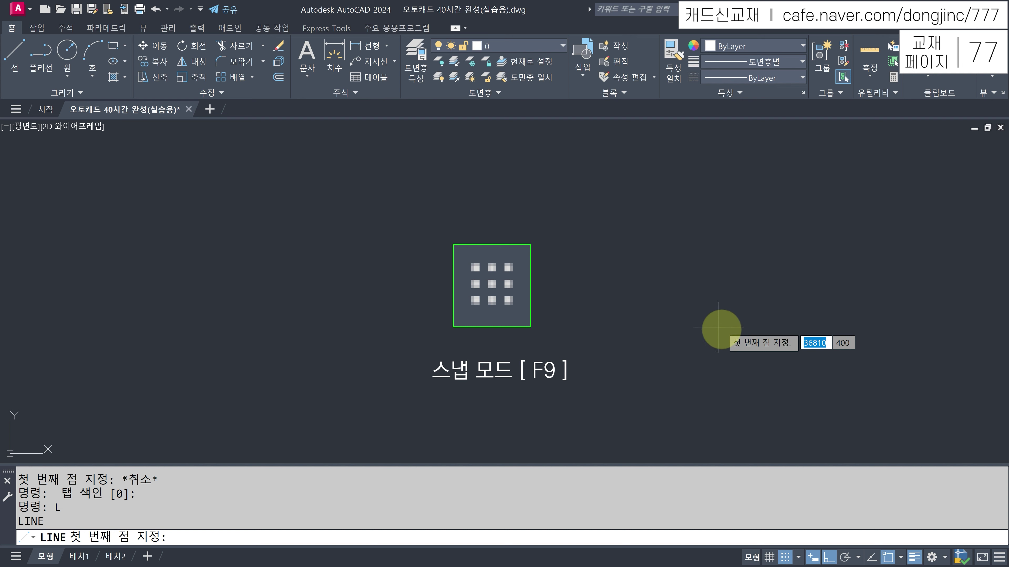
left_click(770, 557)
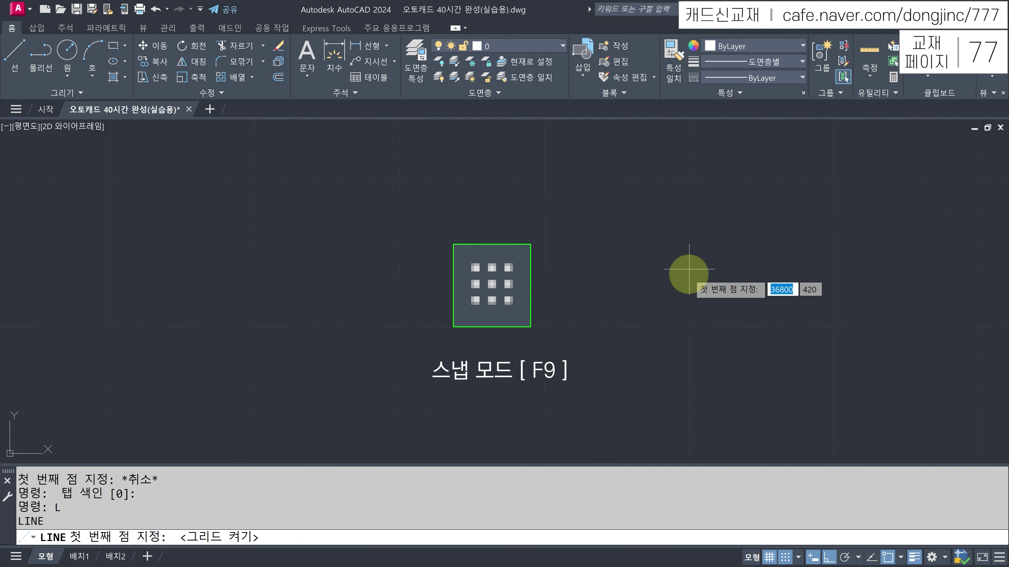
type("L")
key("Escape")
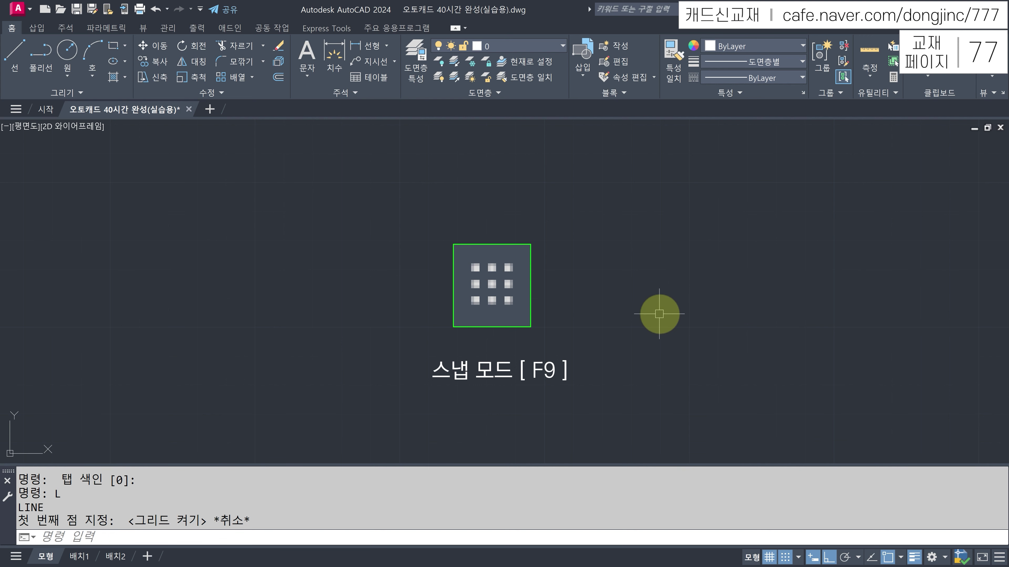
Draw a stepped line of five 10-unit segments beside the snap mode icon, using the snap points
type("L")
key("Return")
left_click(660, 327)
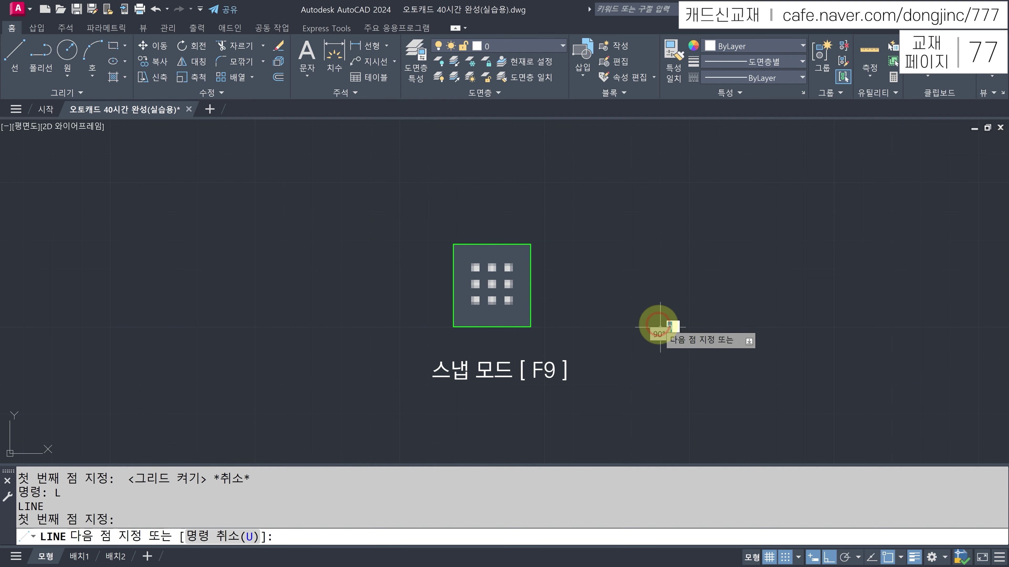
left_click(659, 299)
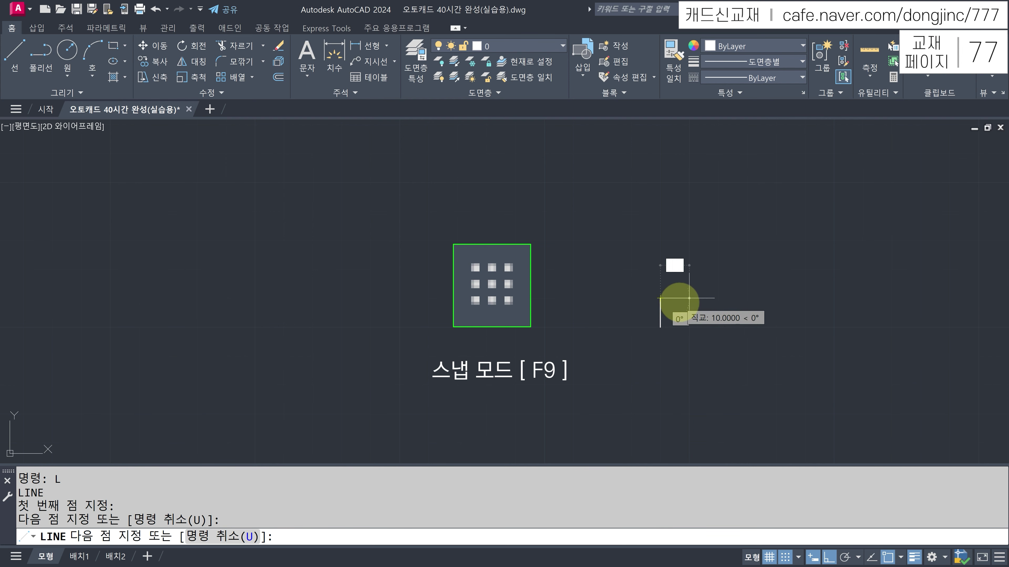
left_click(684, 313)
left_click(689, 327)
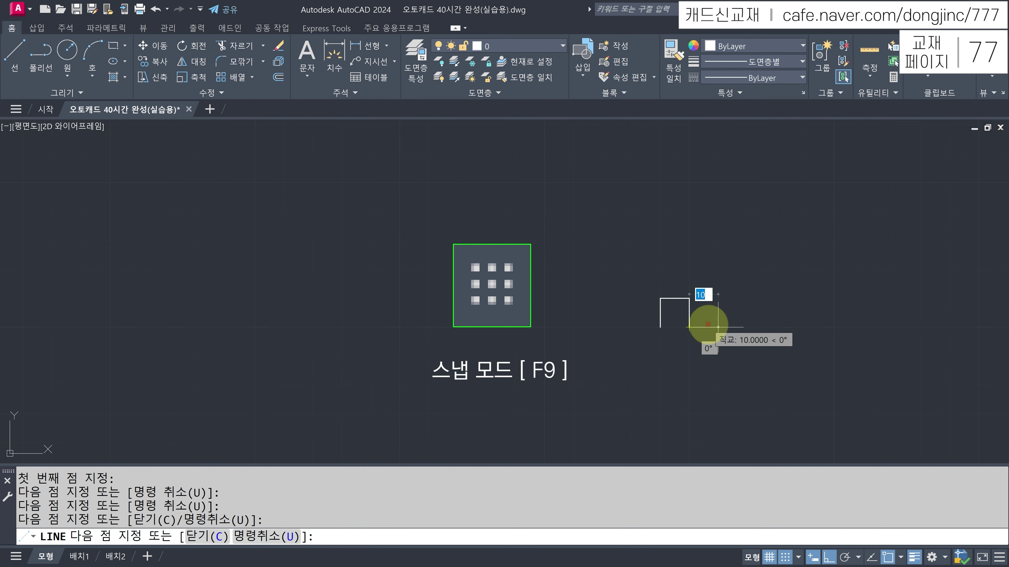
left_click(718, 327)
left_click(718, 297)
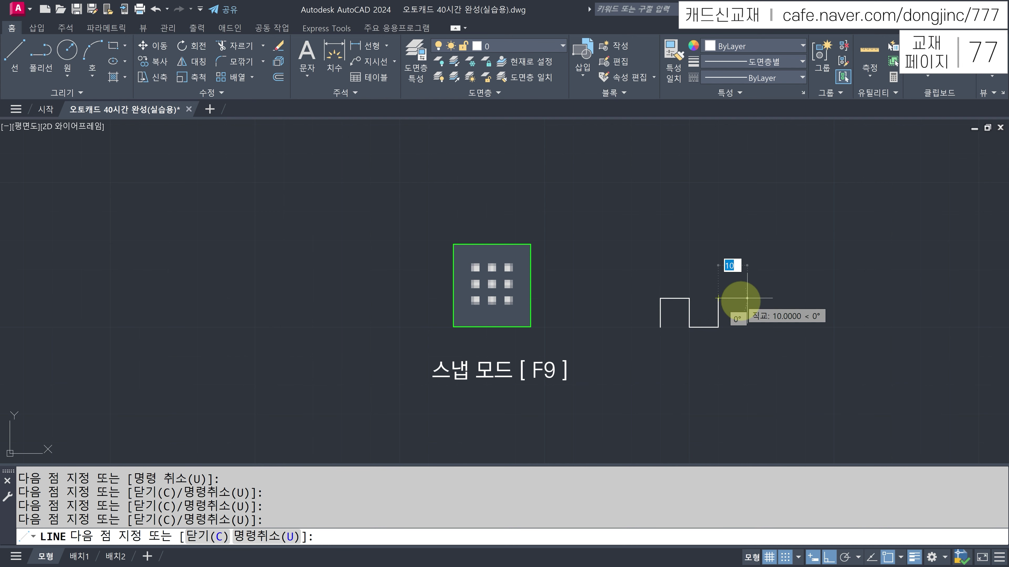
key("Escape")
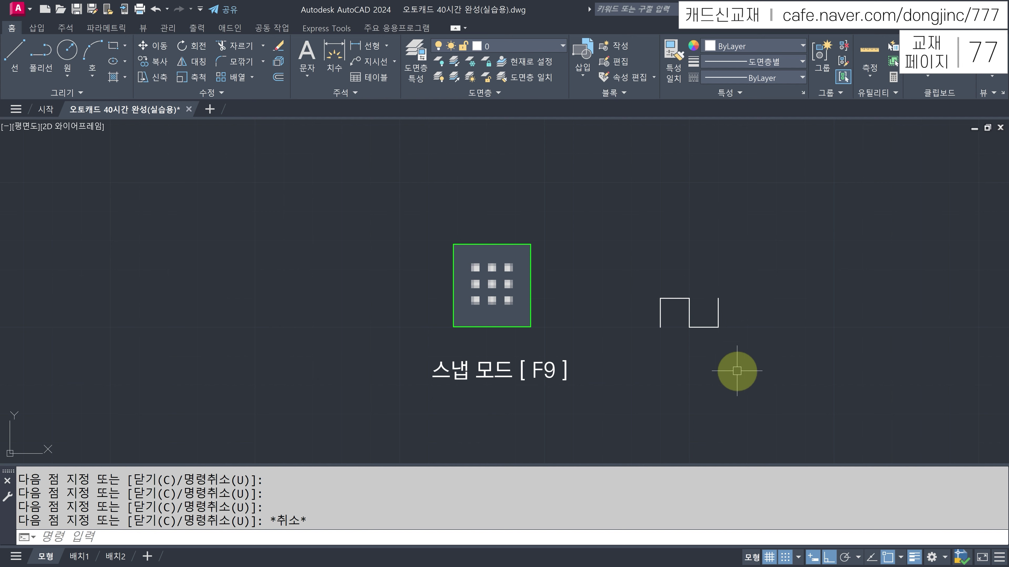
Start another line below the stepped line to check the snapped cursor movement, and cancel it
type("L")
key("Return")
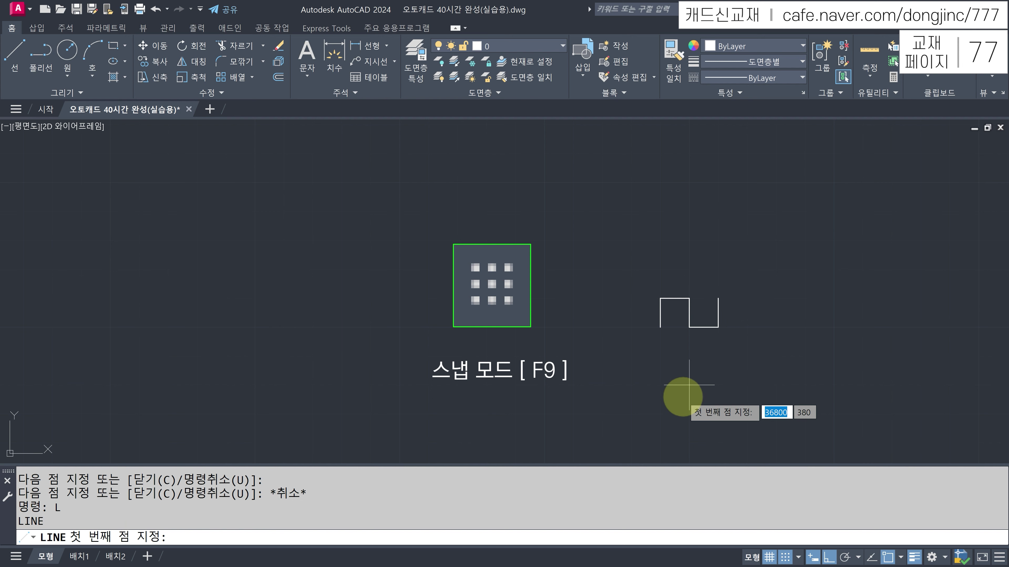
left_click(702, 390)
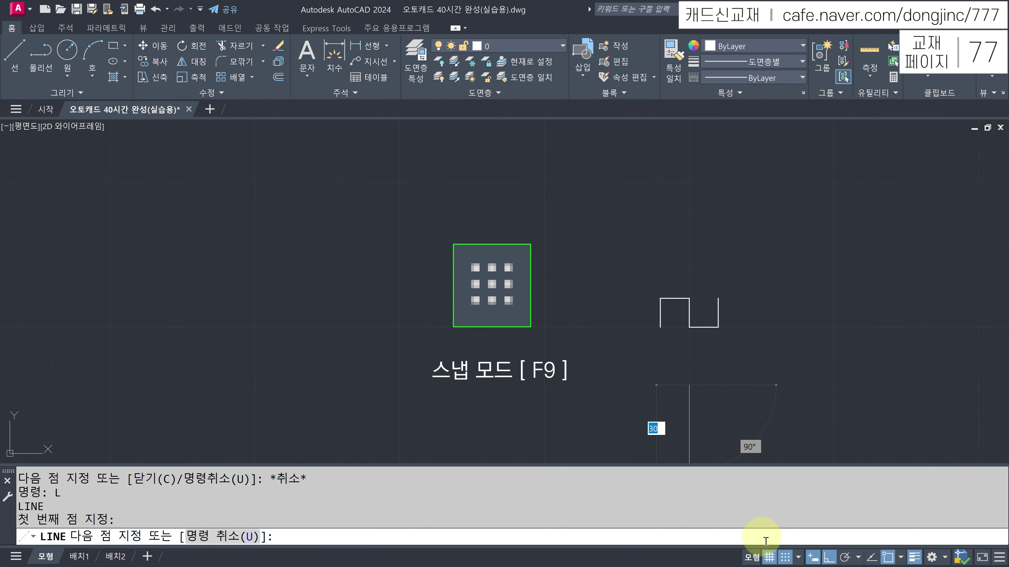
left_click(784, 557)
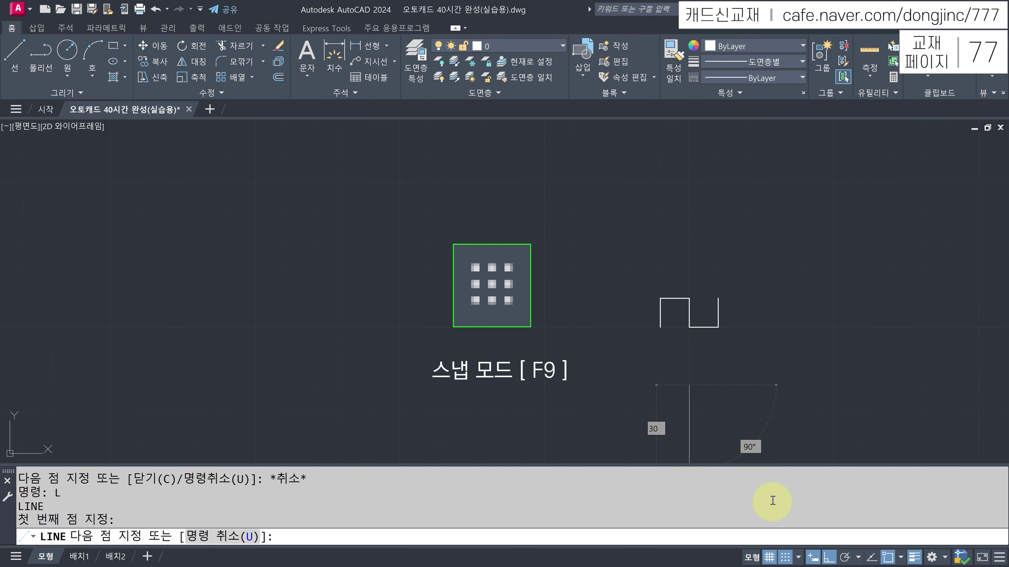
key("Escape")
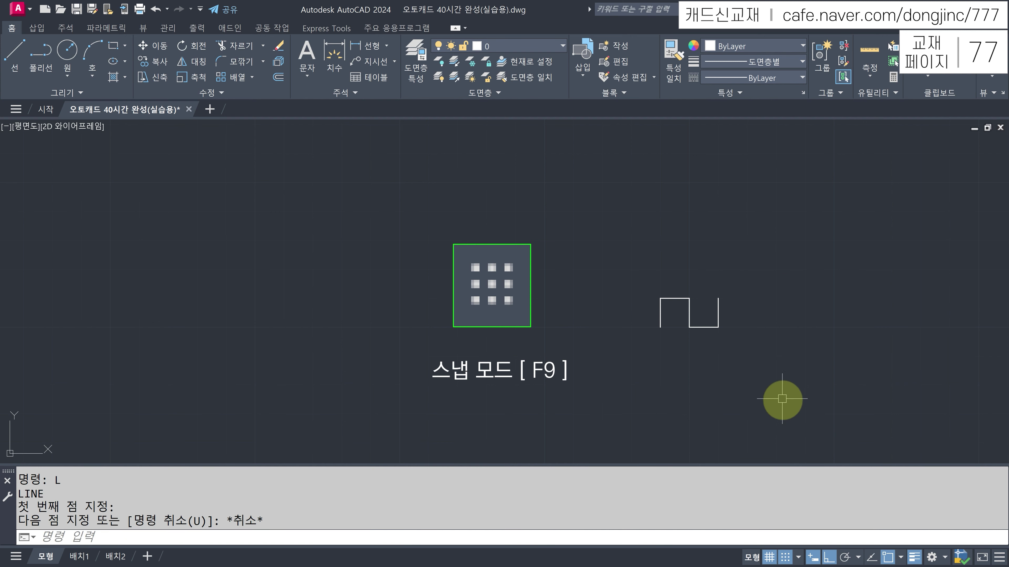
Turn off snap mode and the grid
left_click(785, 557)
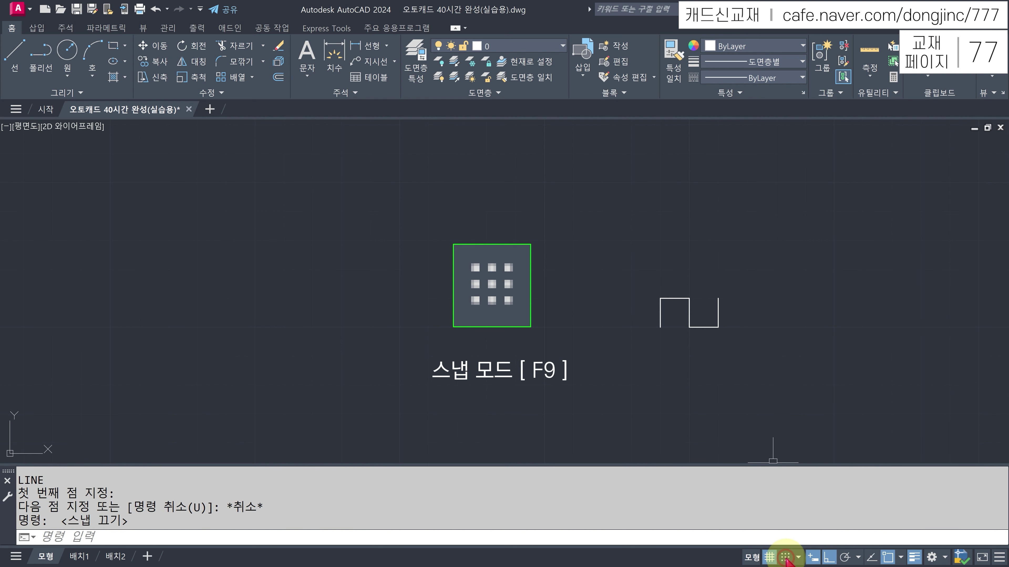
left_click(769, 558)
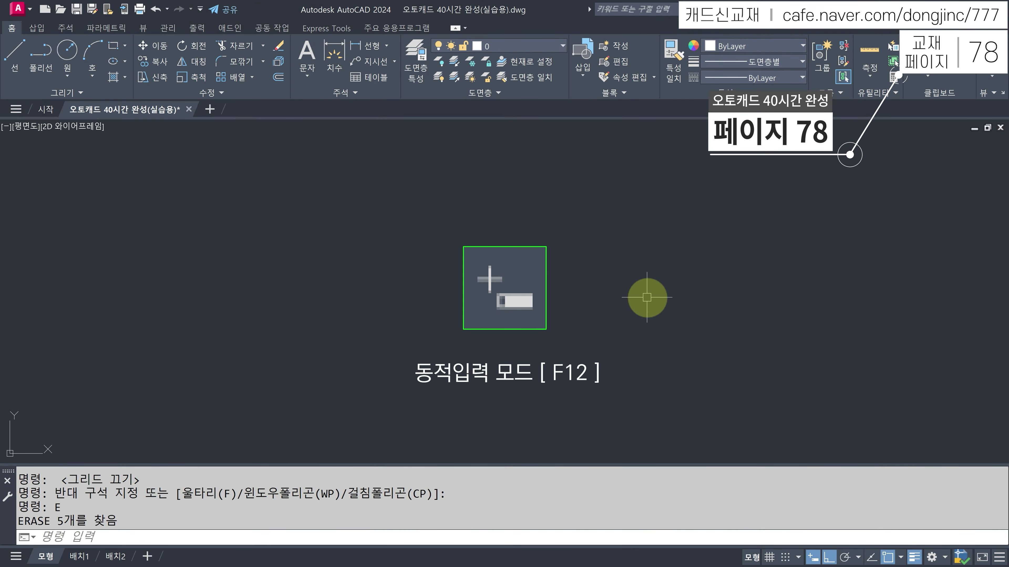
Toggle dynamic input mode off and on again
key("Escape")
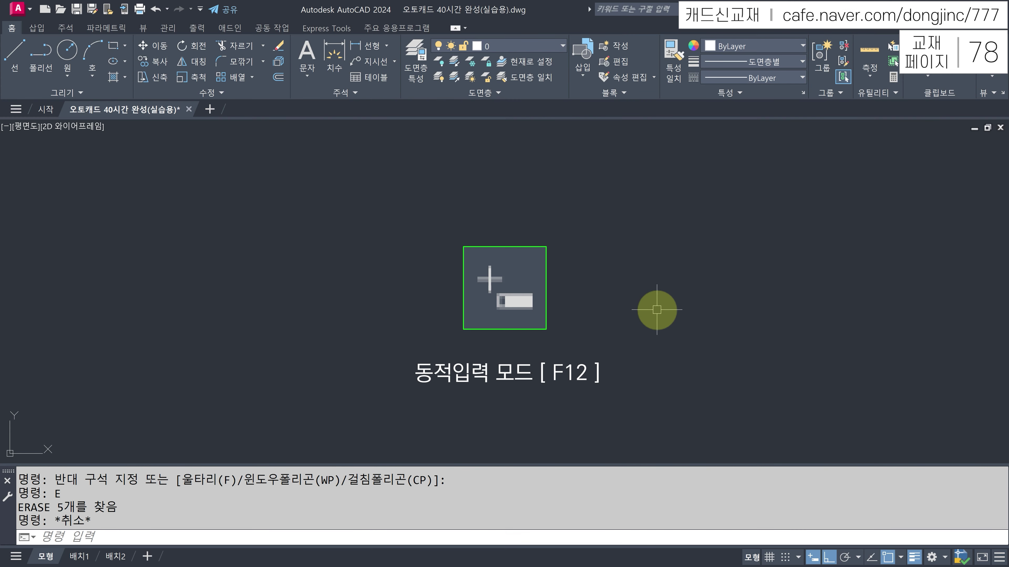
key("F12")
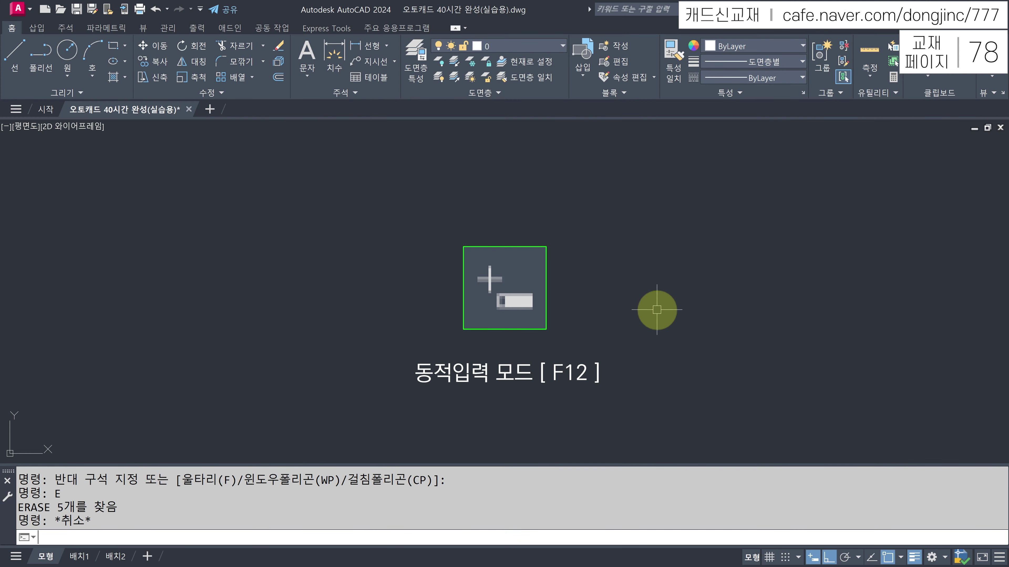
left_click(812, 557)
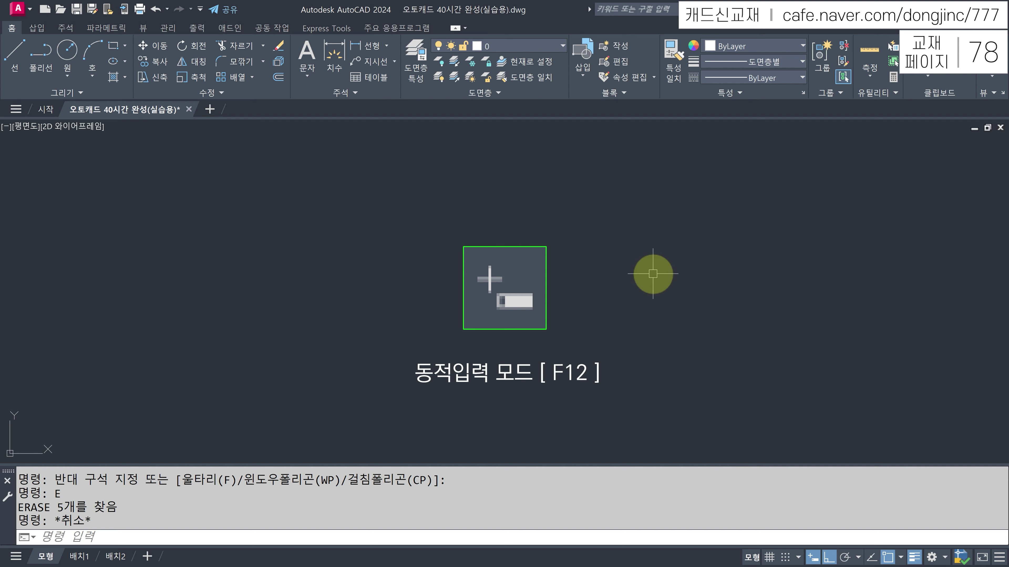
Draw a diagonal line beside the dynamic input icon with dynamic input on, entering 30,30 as its end point
type("L")
key("Return")
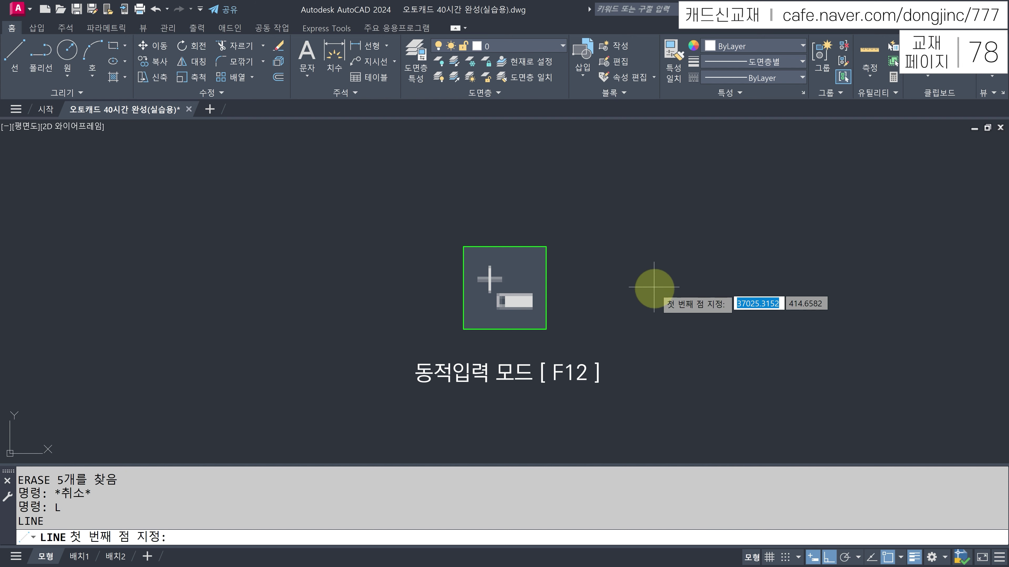
left_click(666, 268)
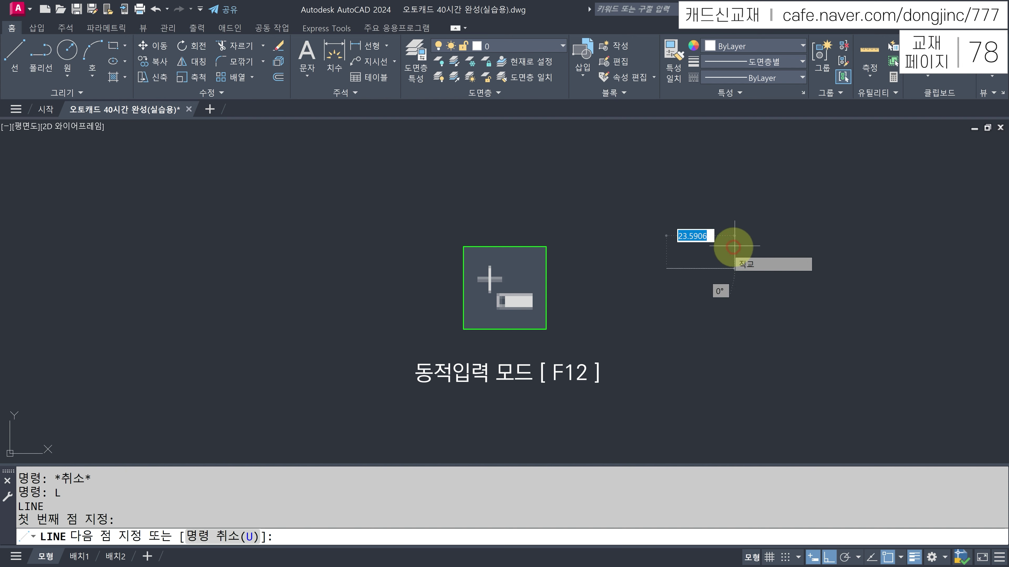
type("50,")
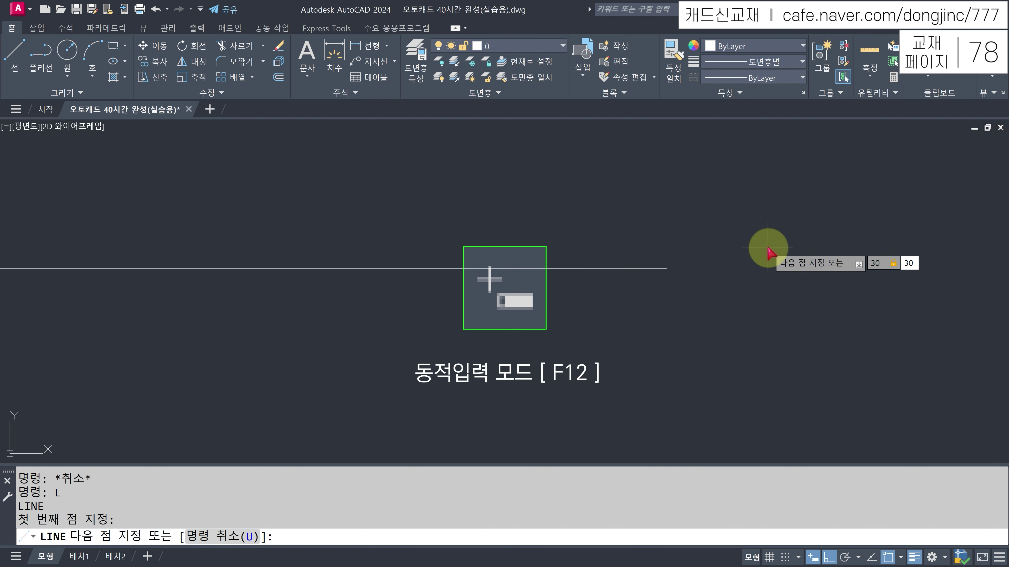
type("30")
key("Return")
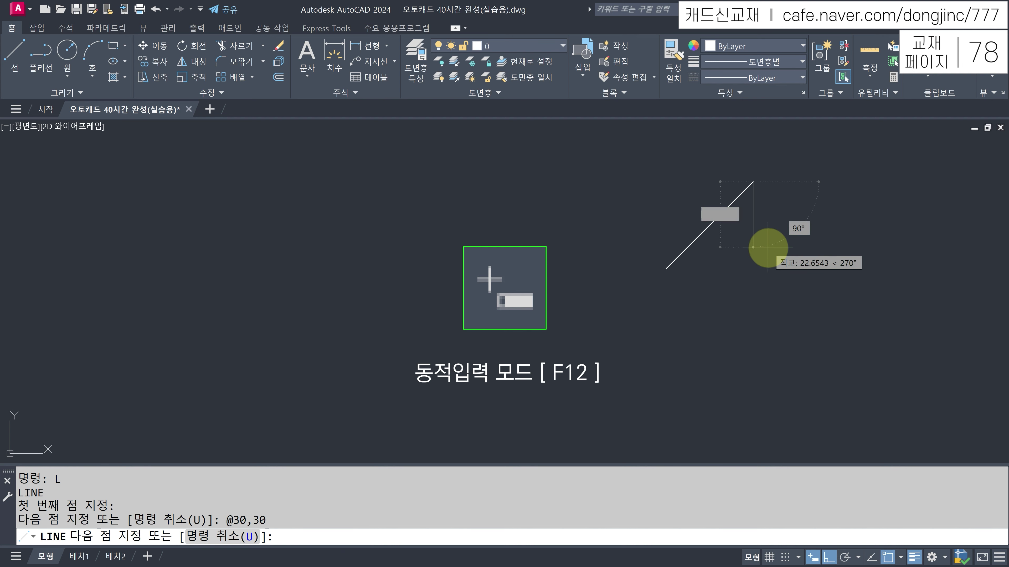
key("Escape")
mouse_move(667, 265)
left_mouse_down()
mouse_move(664, 283)
mouse_move(669, 264)
mouse_move(658, 264)
mouse_move(751, 271)
mouse_move(770, 248)
mouse_move(768, 186)
mouse_move(752, 182)
left_mouse_up()
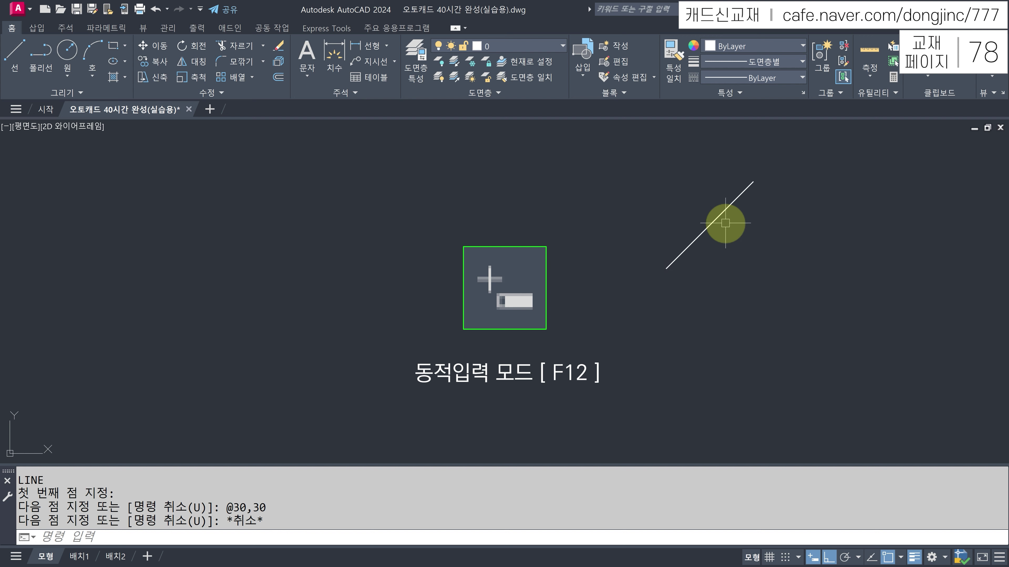
Turn off dynamic input and draw a line from below the diagonal line to the coordinates 30,30
key("F12")
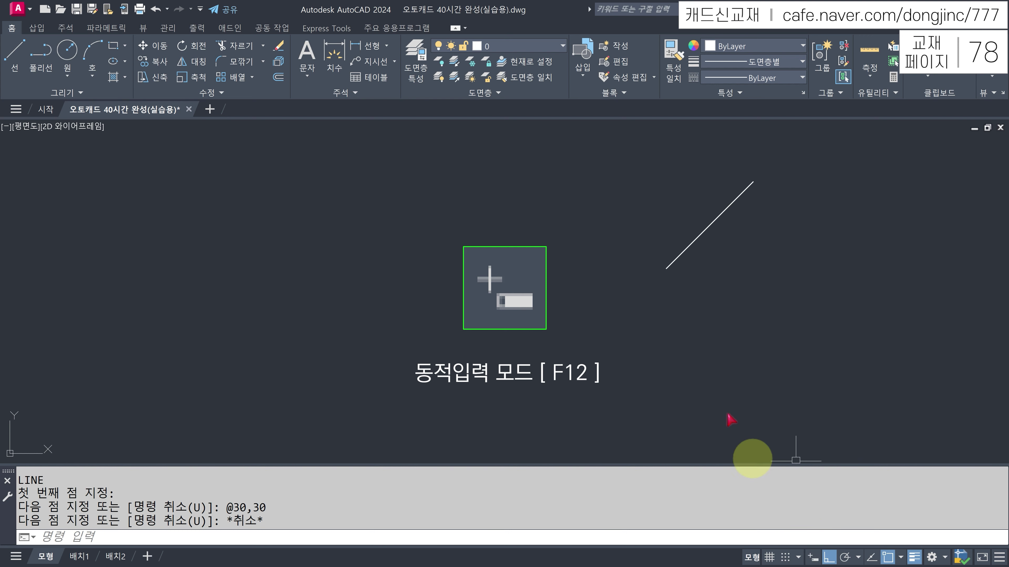
key("Escape")
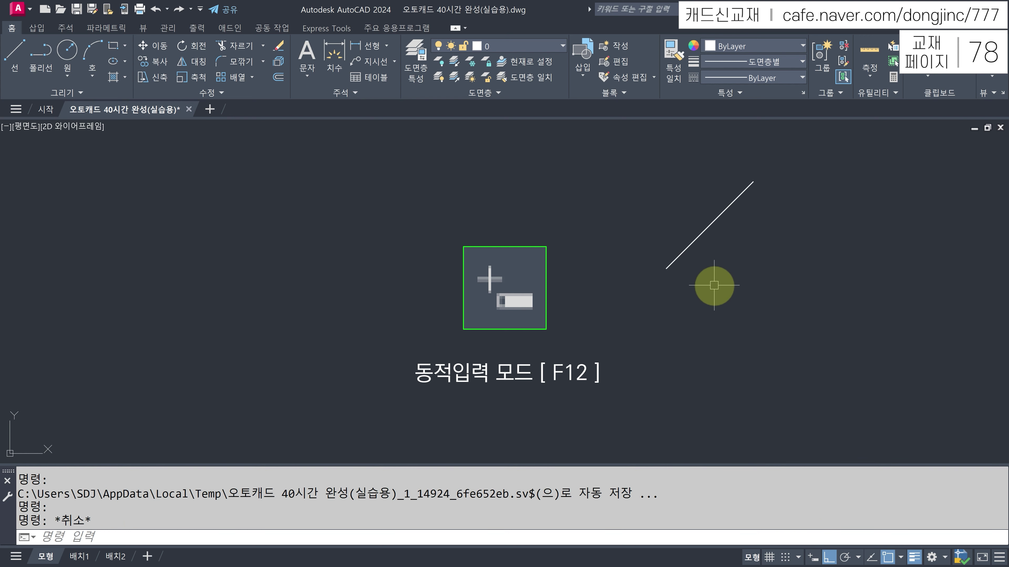
type("L")
key("Return")
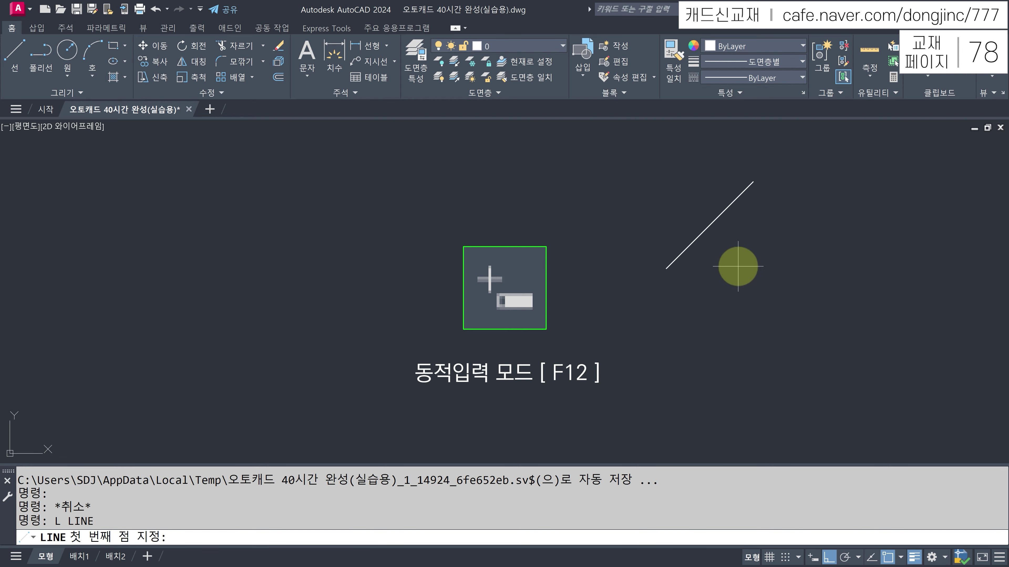
left_click(753, 269)
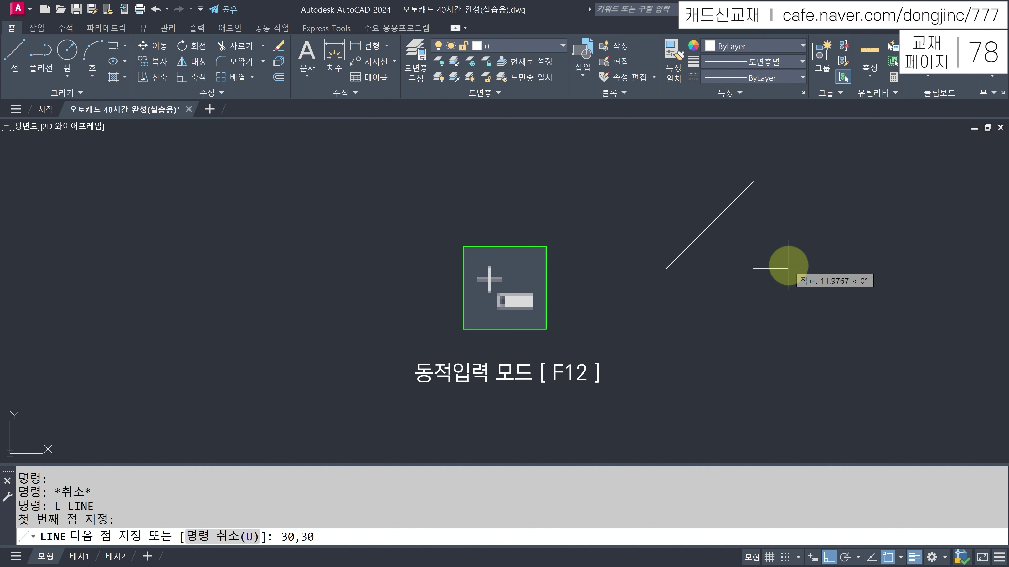
key("Return")
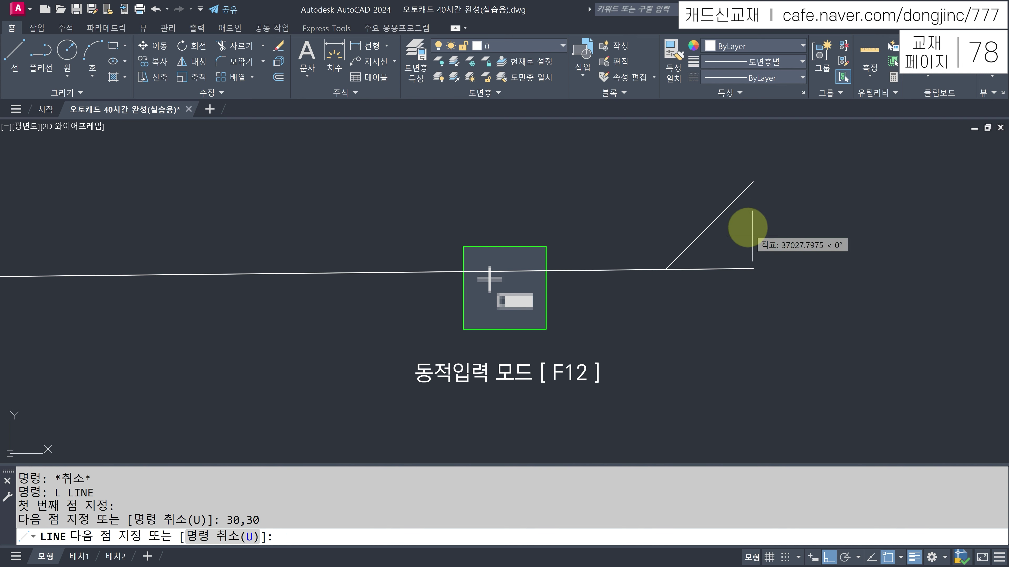
key("Escape")
Erase the zigzag lines and the circle inside the frame near the origin, plus one more object nearby
scroll(734, 265, "down", 5)
middle_click_drag(734, 266, 186, 303)
scroll(286, 304, "up", 15)
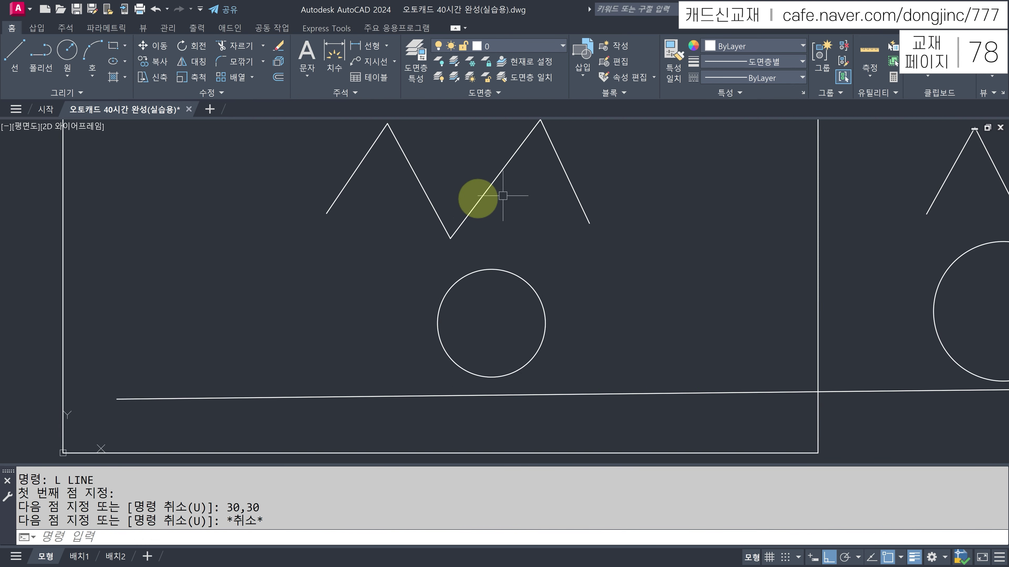
scroll(503, 196, "down", 5)
left_click(575, 169)
left_click(437, 278)
key("e")
key("Return")
left_click(390, 284)
left_click(405, 294)
key("e")
key("Return")
Examine the long line's end point relative to the origin at the frame's corner
scroll(371, 304, "up", 5)
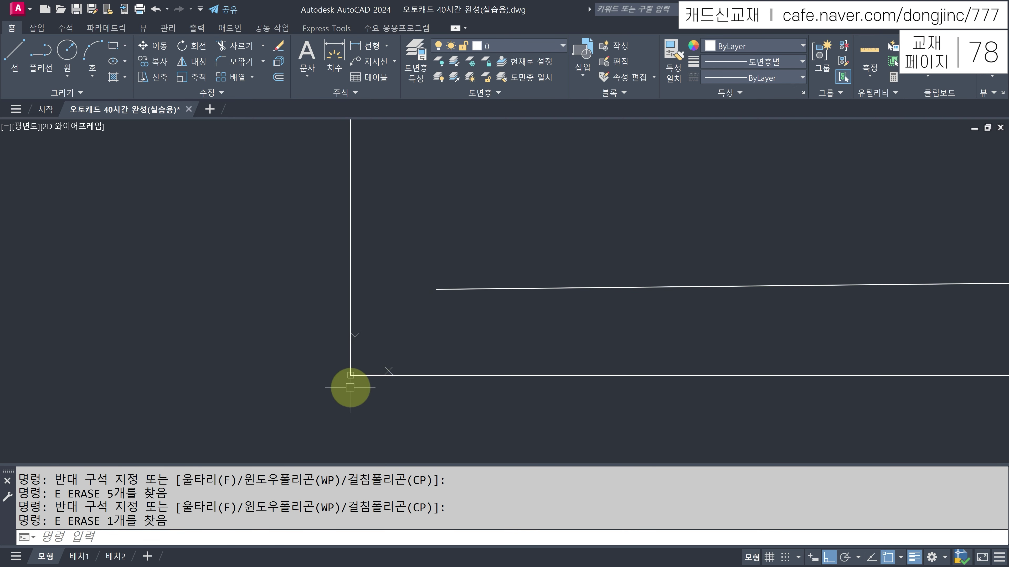
mouse_move(326, 392)
left_mouse_down()
mouse_move(338, 412)
mouse_move(362, 387)
mouse_move(414, 395)
mouse_move(434, 383)
mouse_move(457, 338)
mouse_move(436, 282)
left_mouse_up()
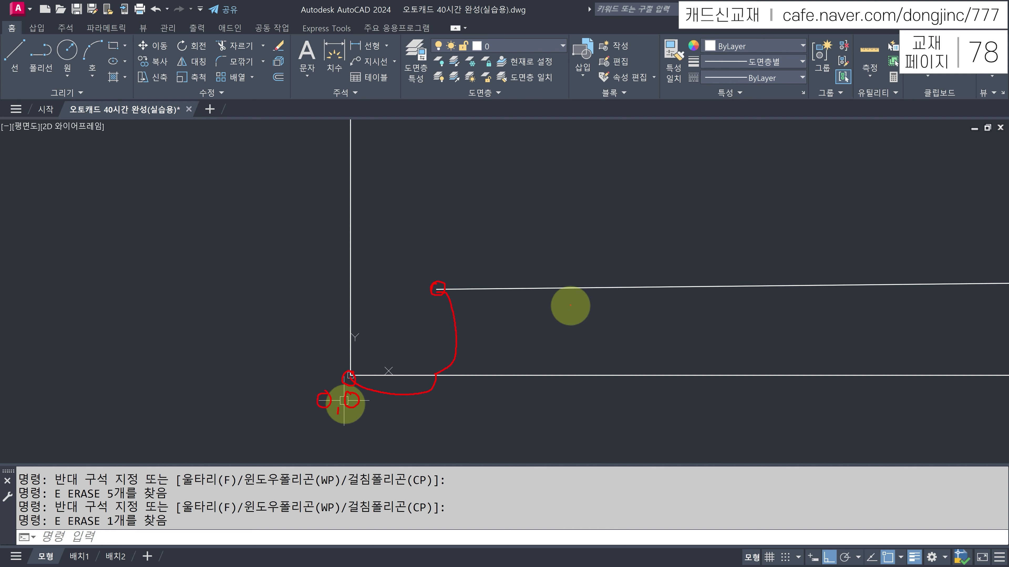
key("Escape")
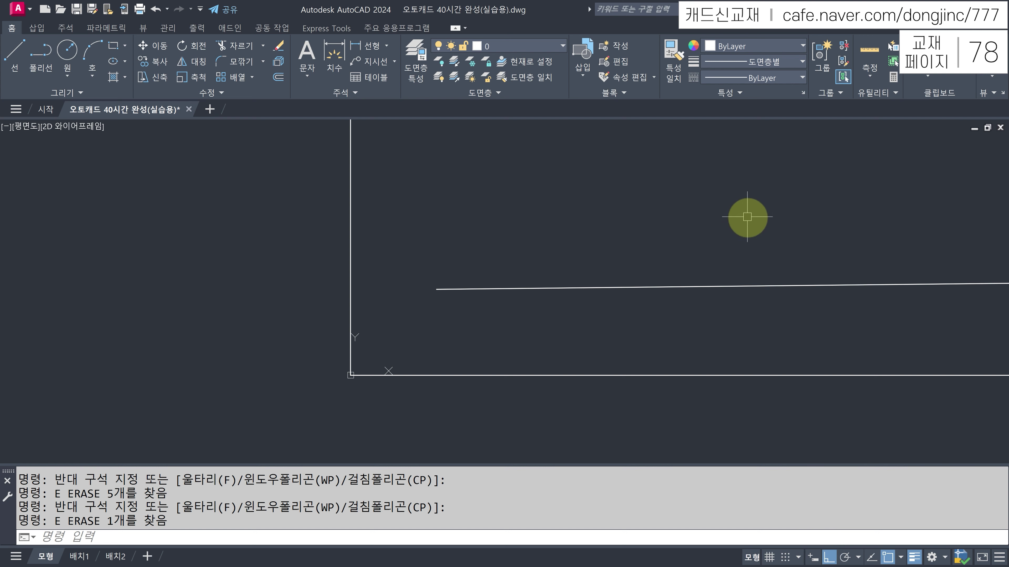
mouse_move(711, 216)
middle_mouse_down()
mouse_move(569, 315)
mouse_move(502, 336)
middle_mouse_up()
scroll(547, 310, "down", 2)
type("L")
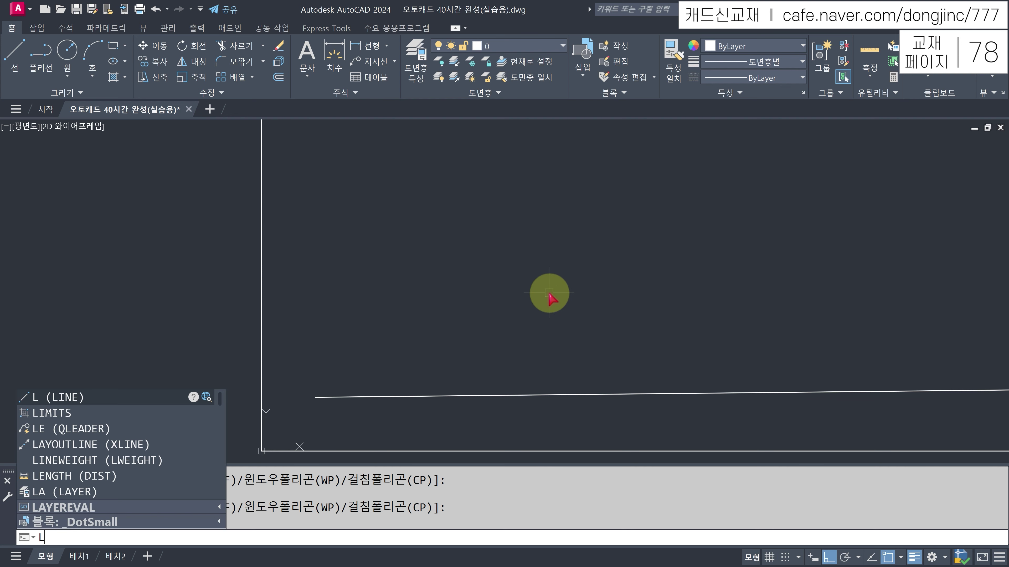
key("Return")
left_click(542, 293)
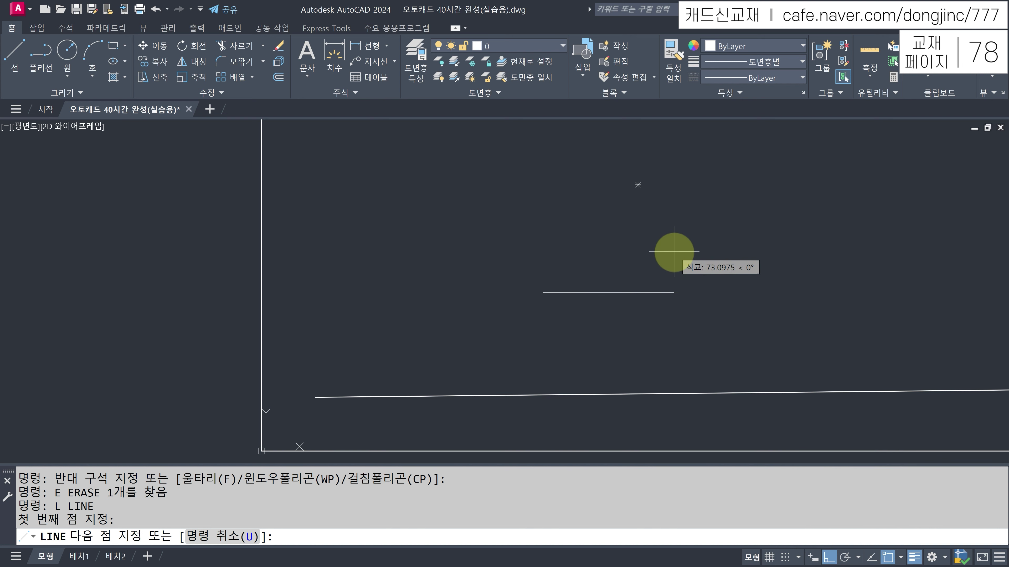
type("@30,30")
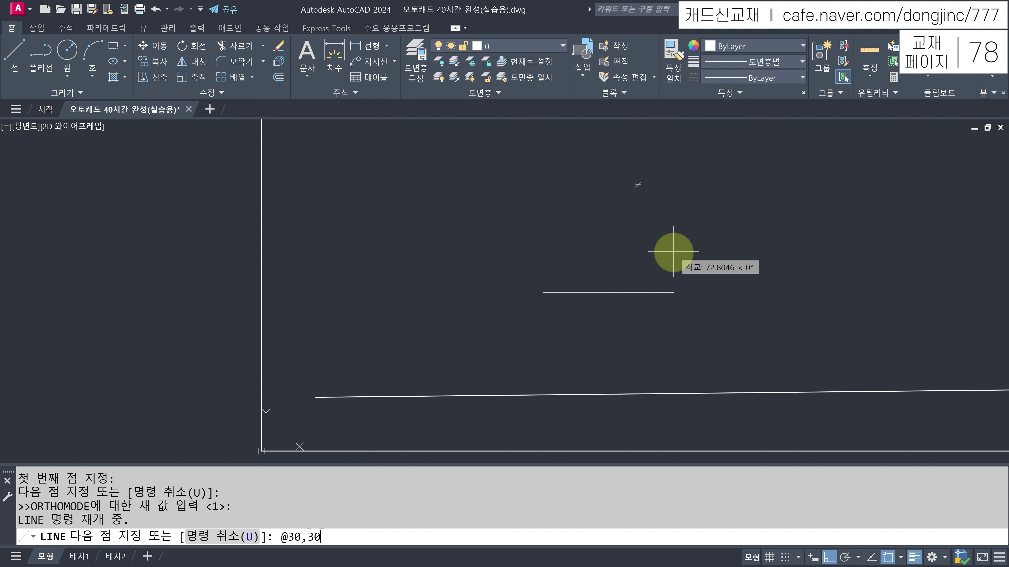
key("Return")
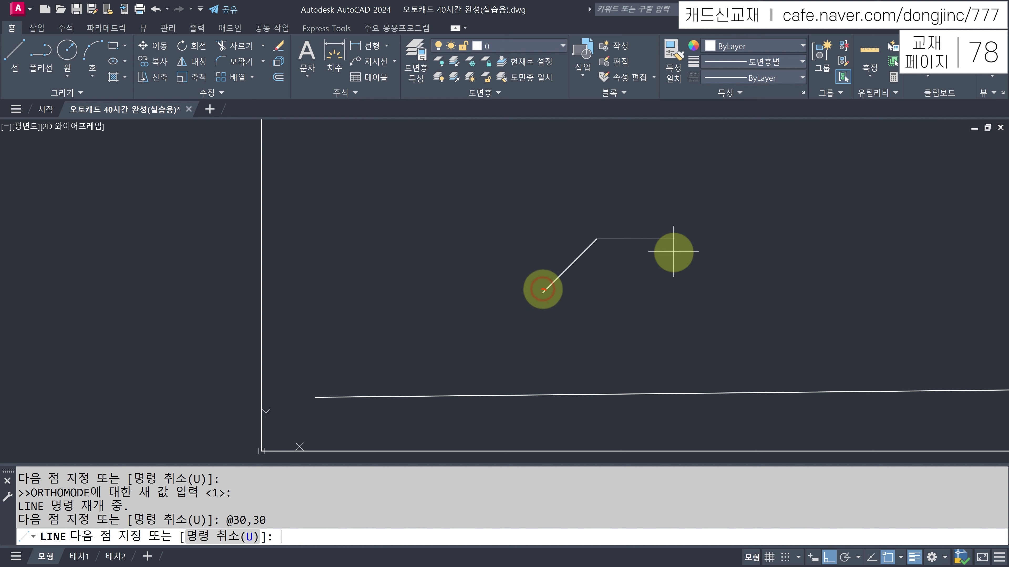
mouse_move(542, 294)
left_mouse_down()
mouse_move(574, 298)
mouse_move(621, 257)
mouse_move(596, 235)
left_mouse_up()
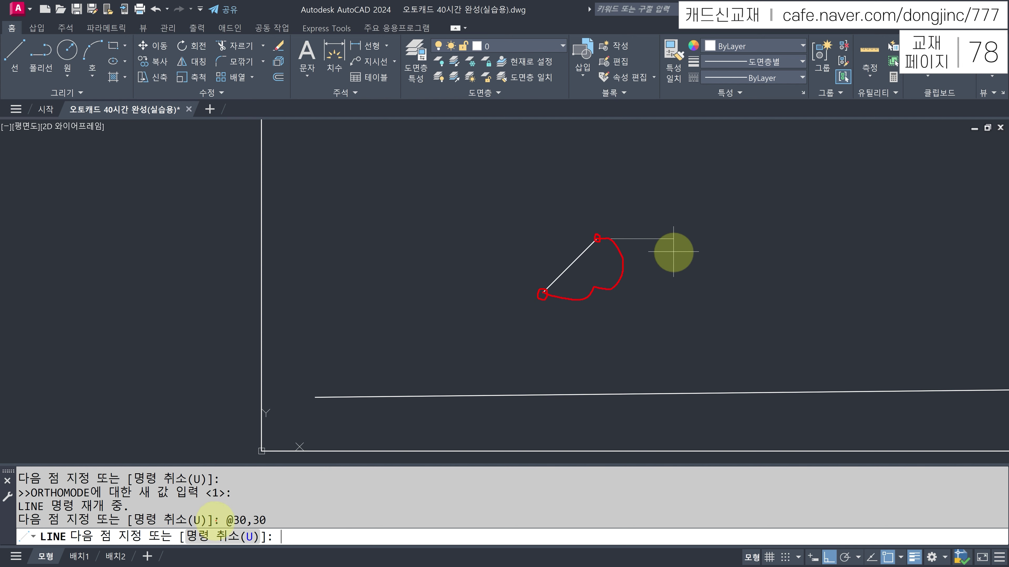
left_click(231, 523)
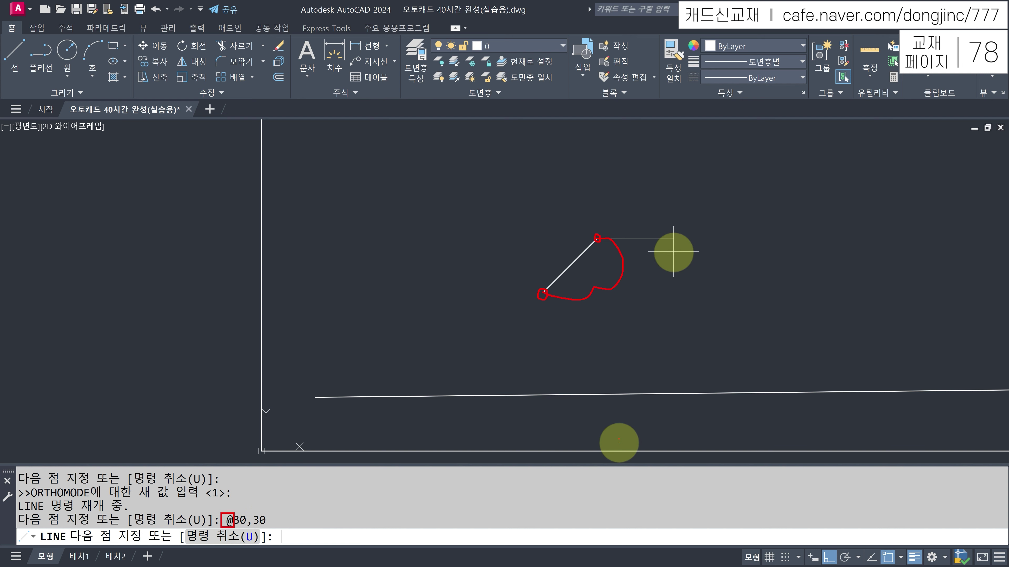
key("Escape")
key("Escape")
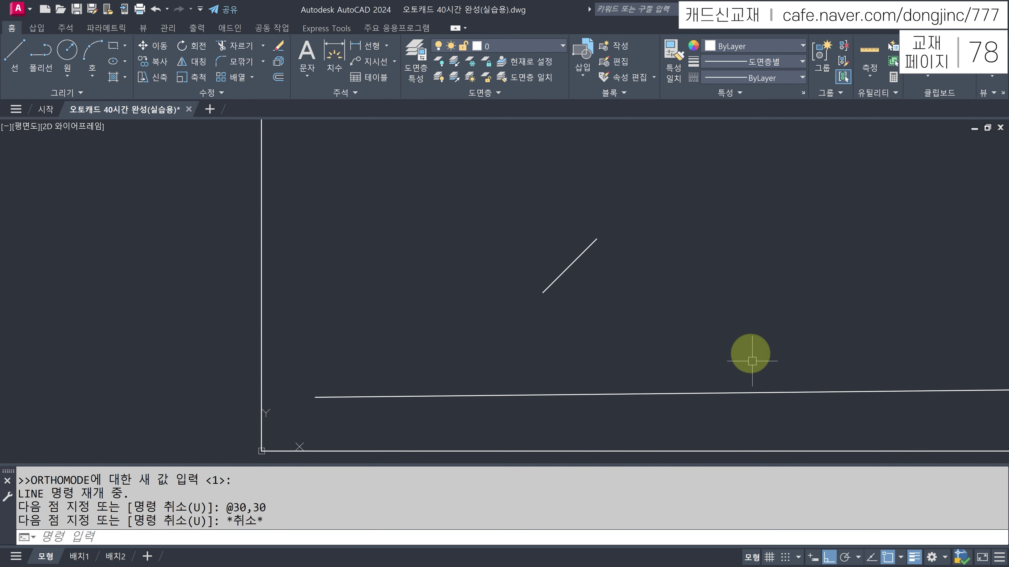
Turn on dynamic input and draw a second diagonal line beside the first, entering 30,30 as its end point
left_click(812, 560)
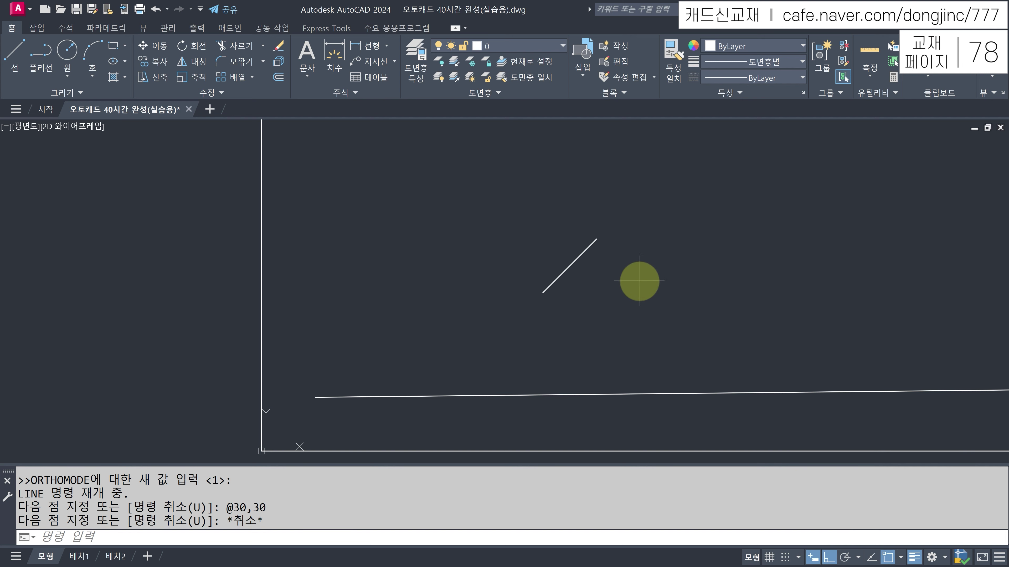
key("Return")
left_click(623, 290)
type("30")
key("Tab")
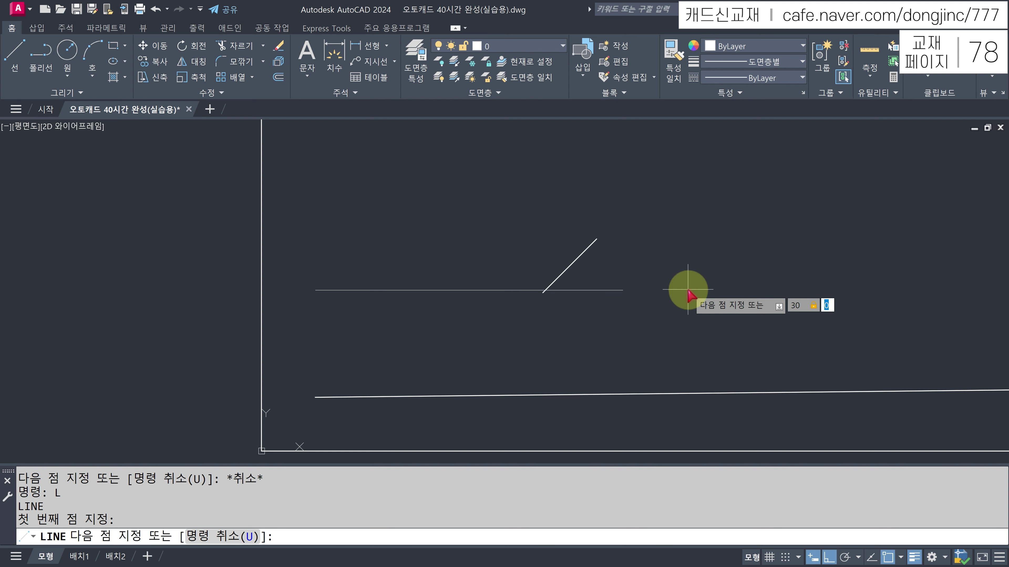
type("30")
key("Return")
key("Return")
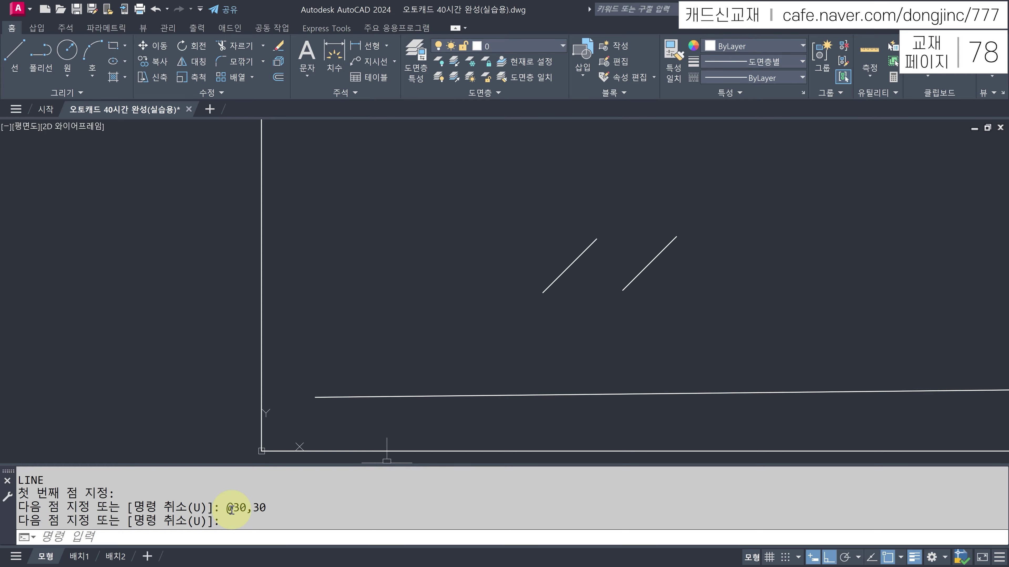
Toggle ortho mode off and on several times, leaving it on
key("F8")
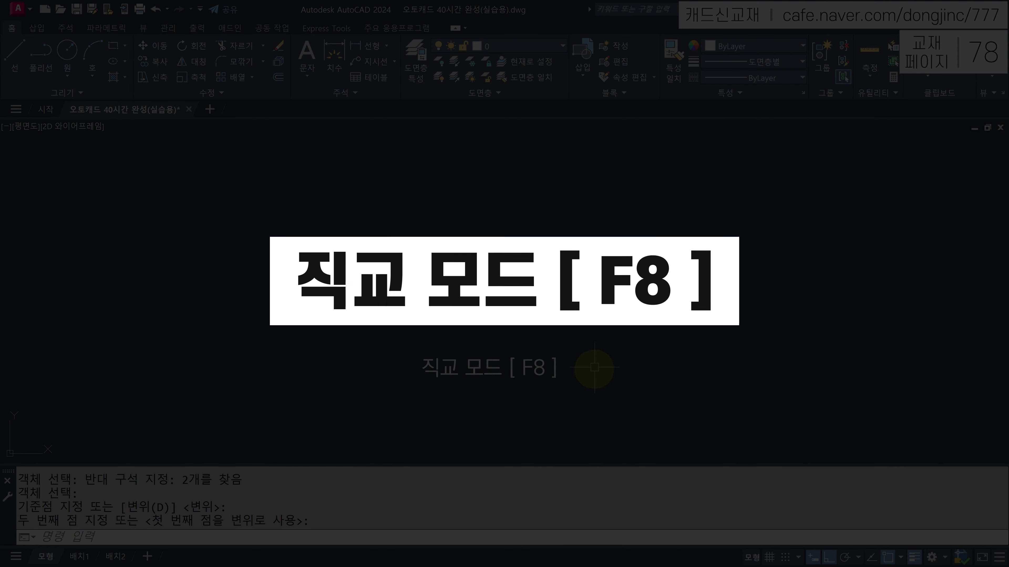
key("F8")
key("F8")
key("F8")
key("F8")
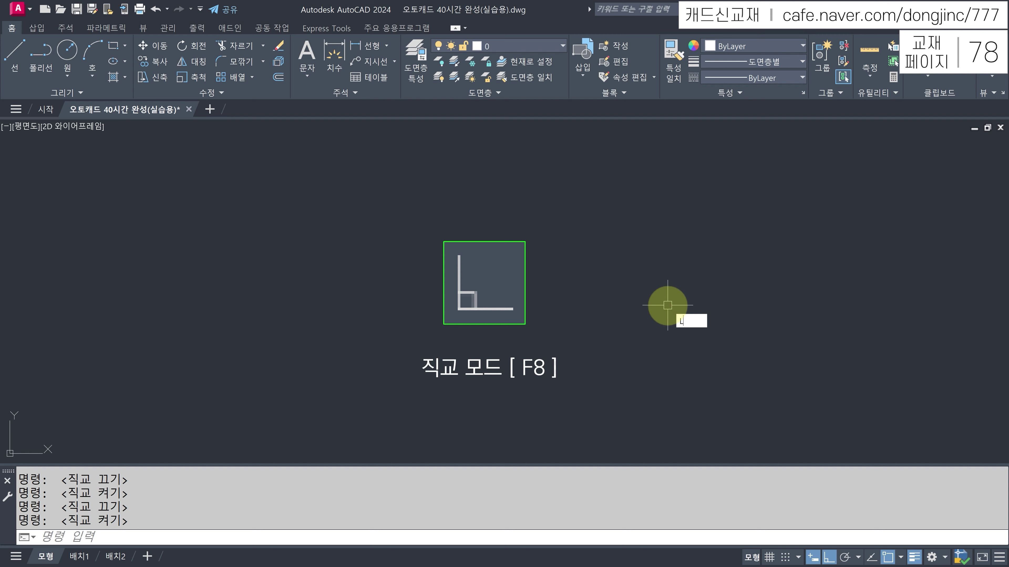
Try a line beside the ortho icon, turning ortho mode off partway to compare constrained and free directions, and cancel it
key("Return")
left_click(651, 293)
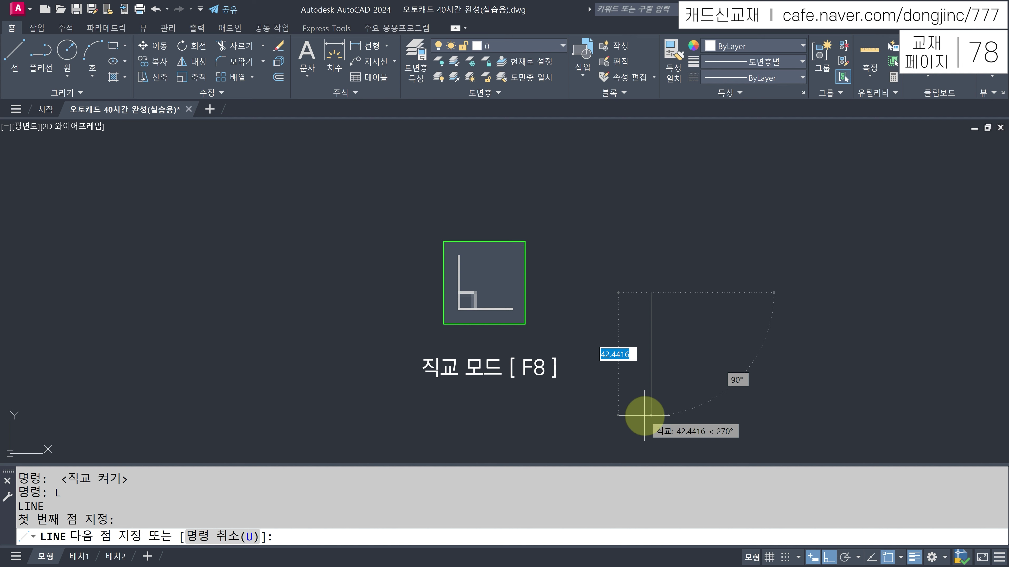
key("F8")
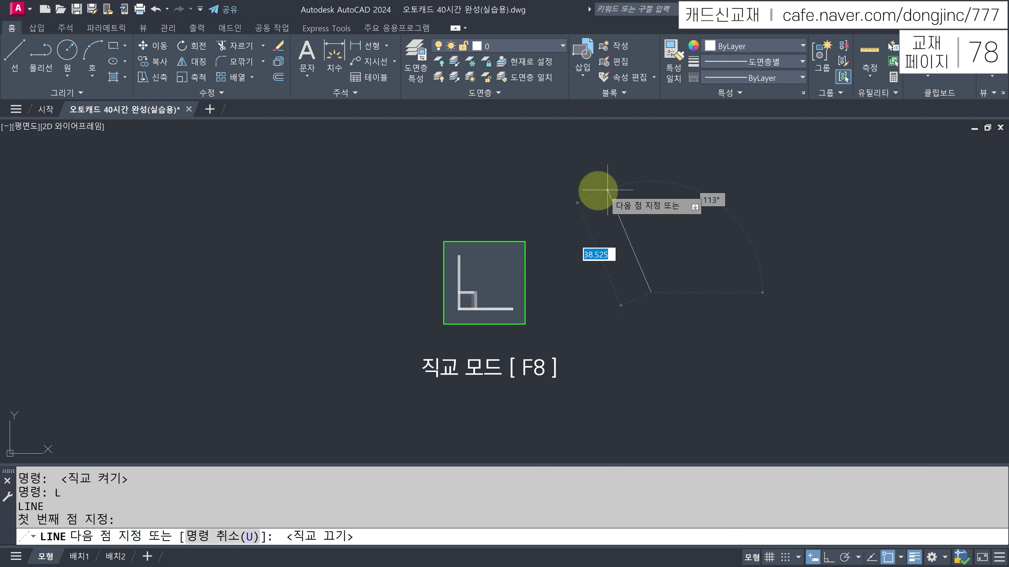
key("Escape")
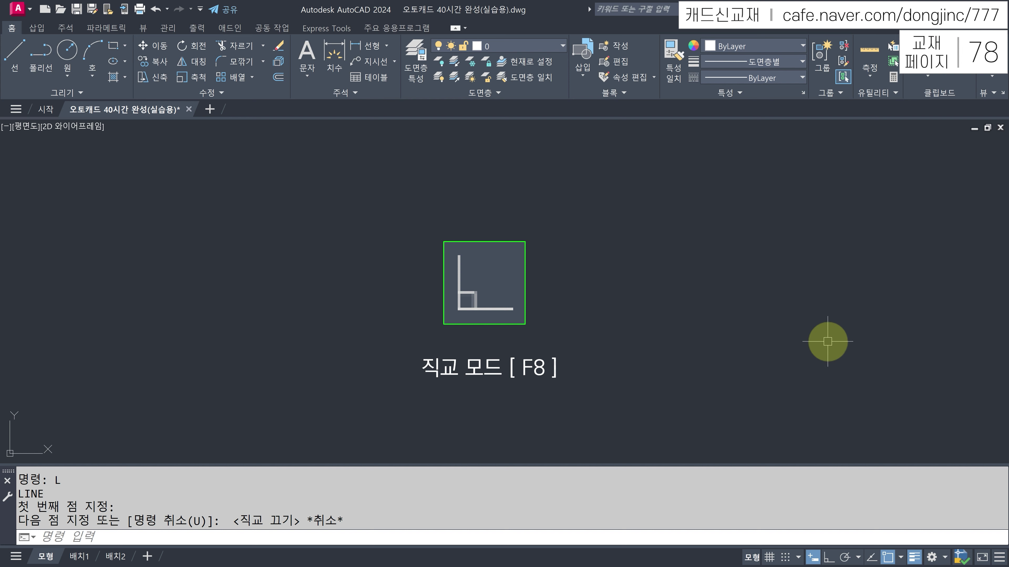
Try moving the ortho icon's frame and label freely and with ortho mode turned on, and cancel the move
type("M")
key("Return")
left_click(559, 215)
left_click(387, 379)
key("Return")
left_click(368, 391)
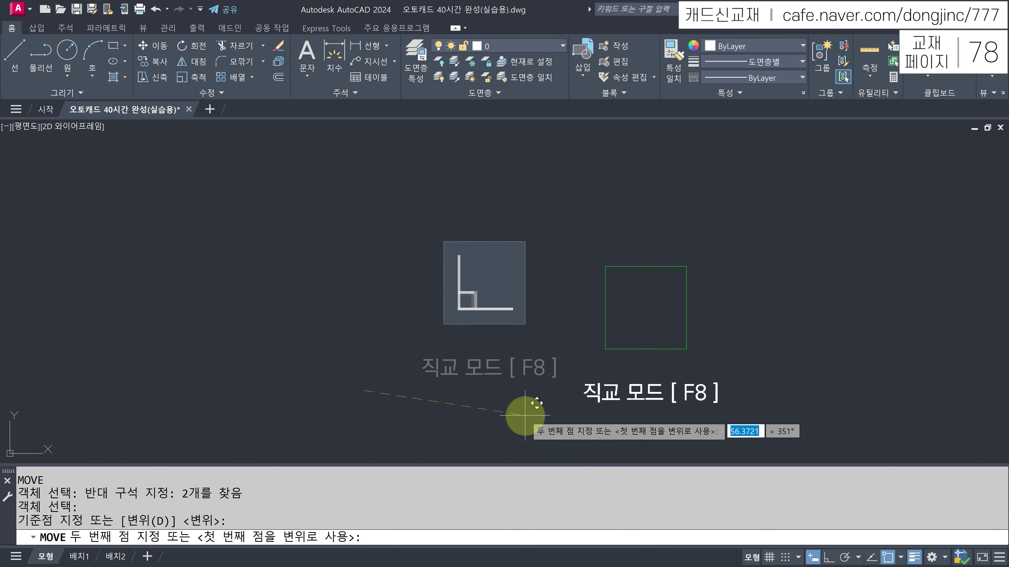
key("F8")
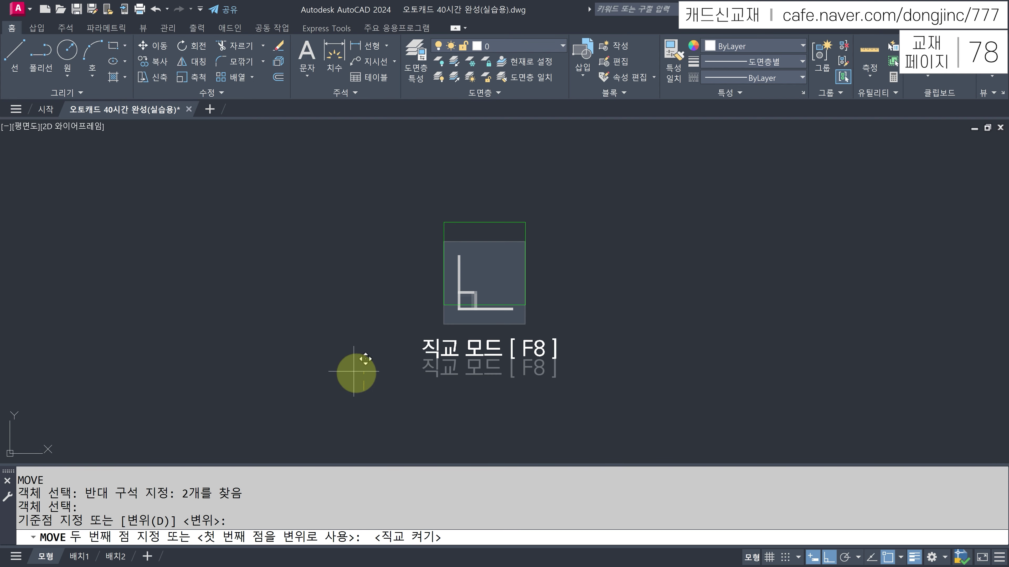
key("Escape")
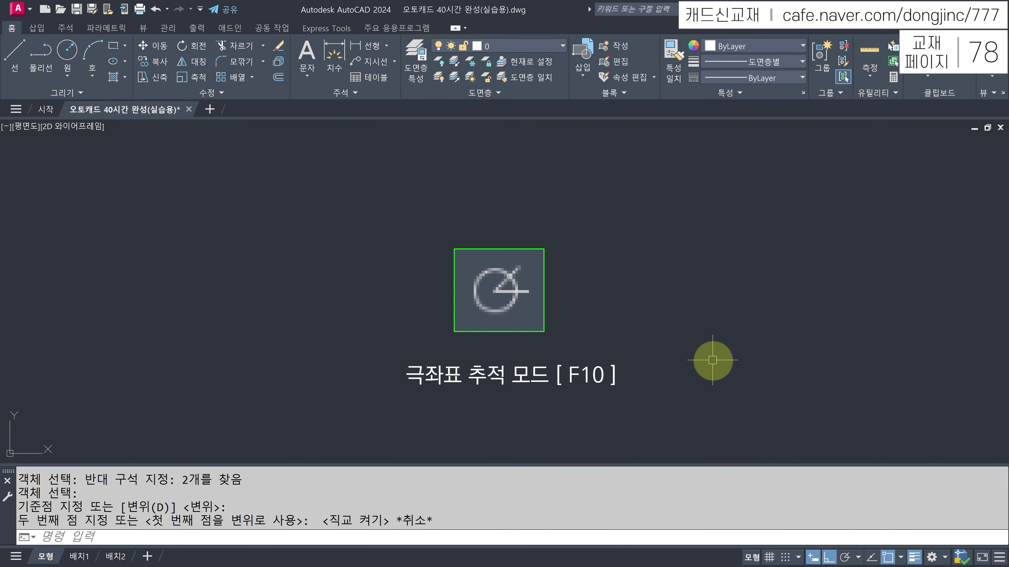
Toggle polar tracking on and off repeatedly, leaving it on
key("F10")
key("F10")
key("F10")
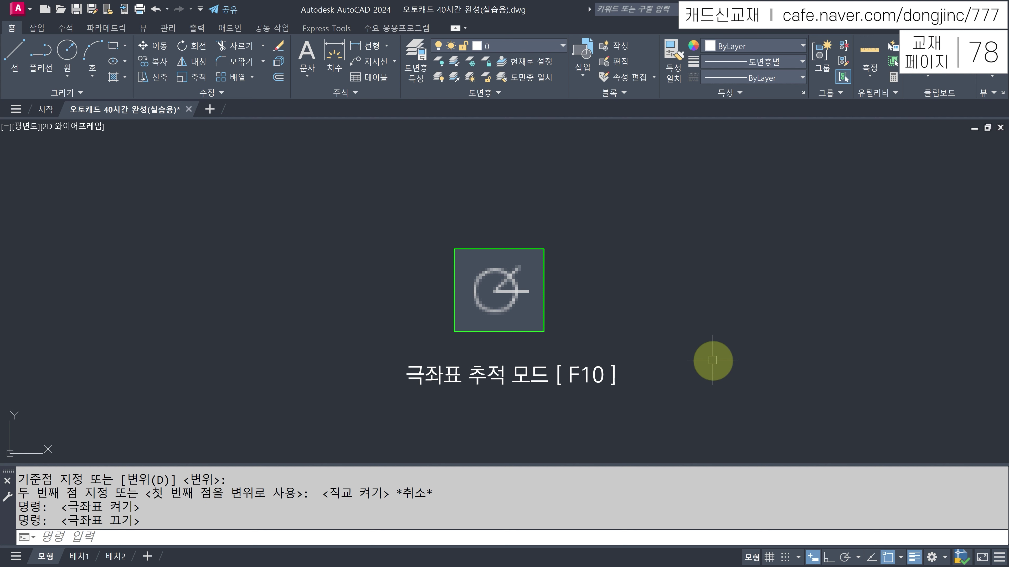
key("F10")
left_click(845, 557)
key("alt")
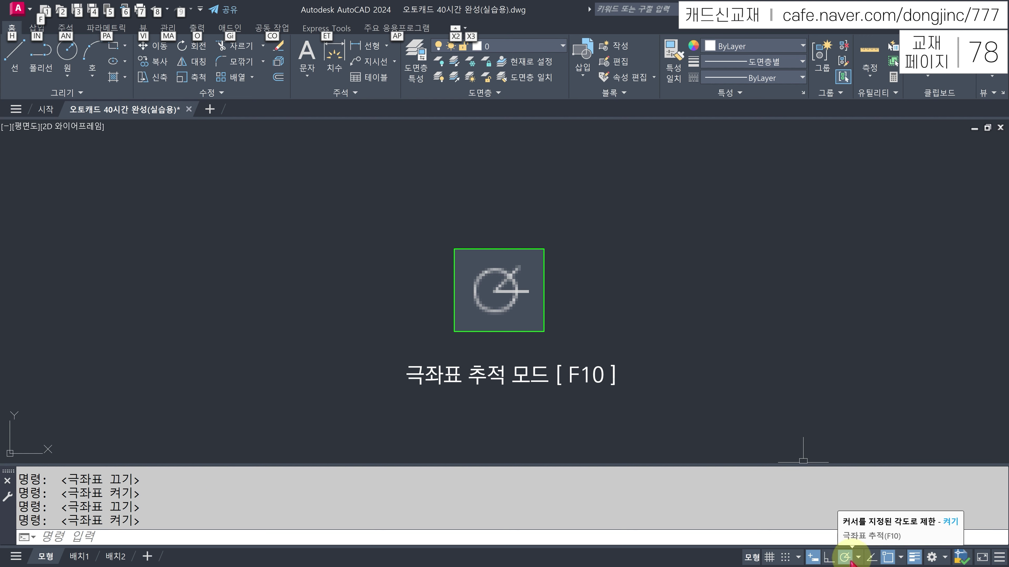
key("F10")
key("F10")
key("F10")
key("F10")
key("F10")
key("F10")
Review the polar tracking angle options and try a line beside the polar tracking icon with 90-degree increments, without placing it
left_click(858, 558)
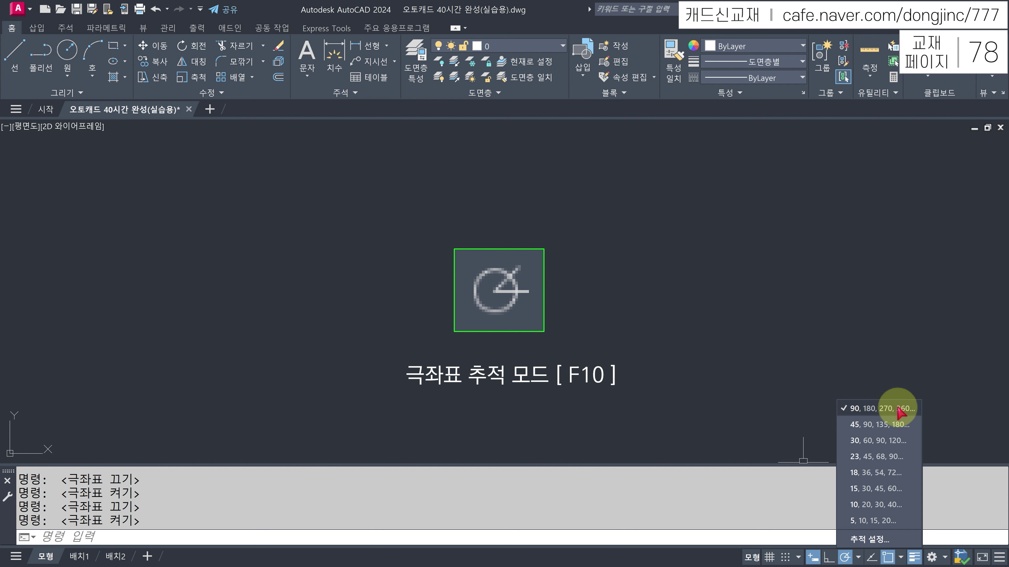
key("Escape")
key("Escape")
key("Escape")
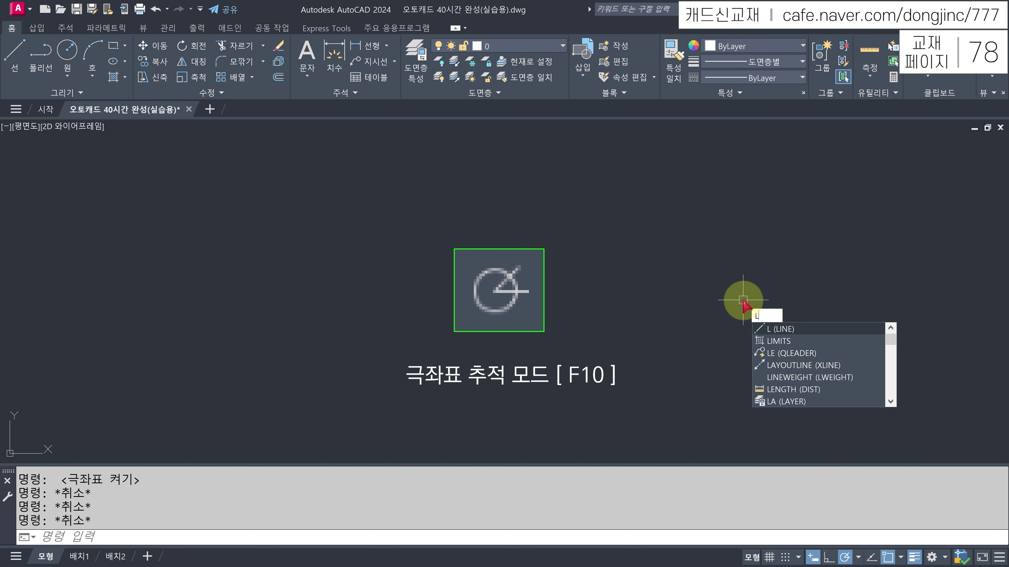
key("Return")
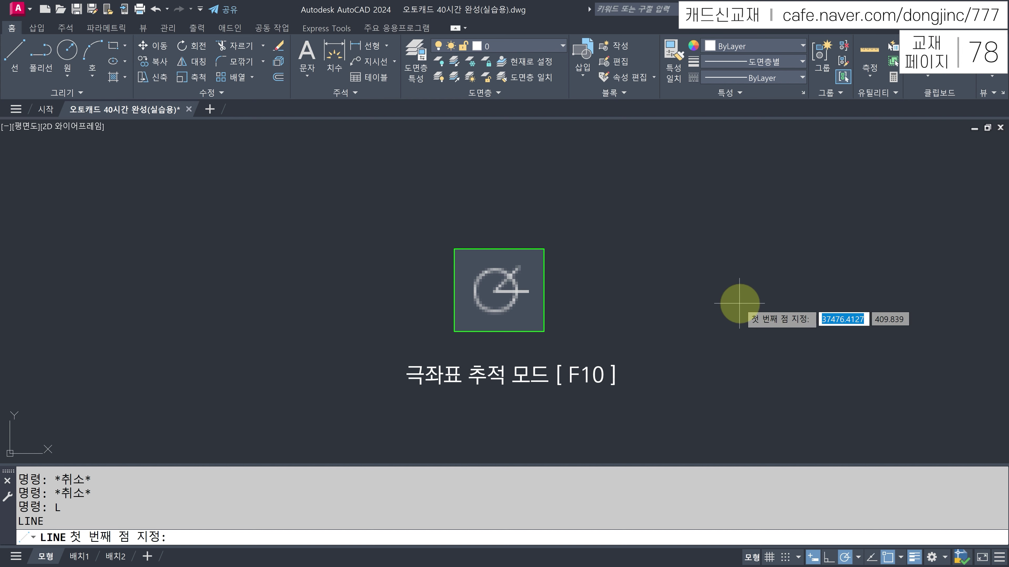
left_click(739, 304)
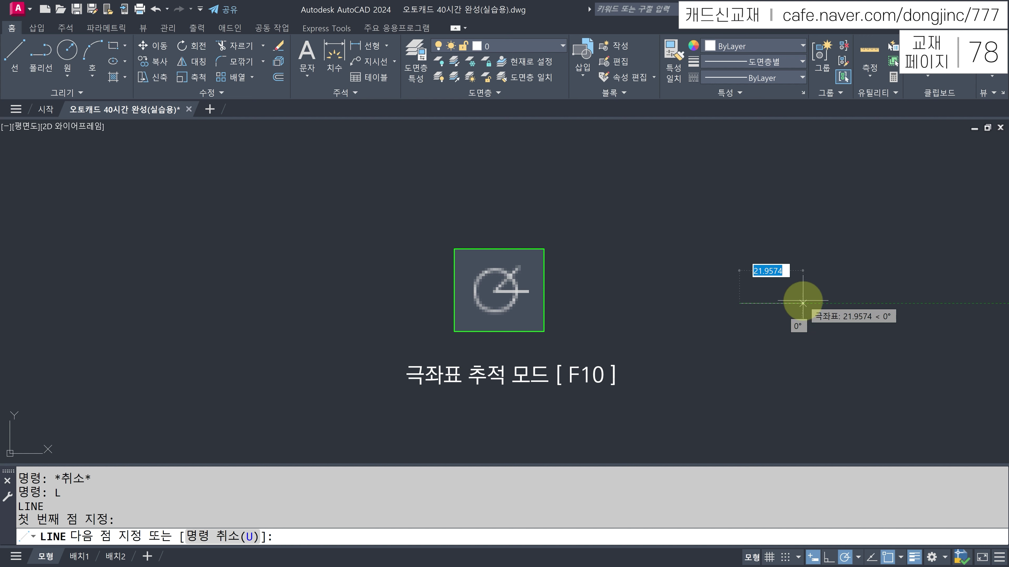
key("Escape")
key("Escape")
key("Escape")
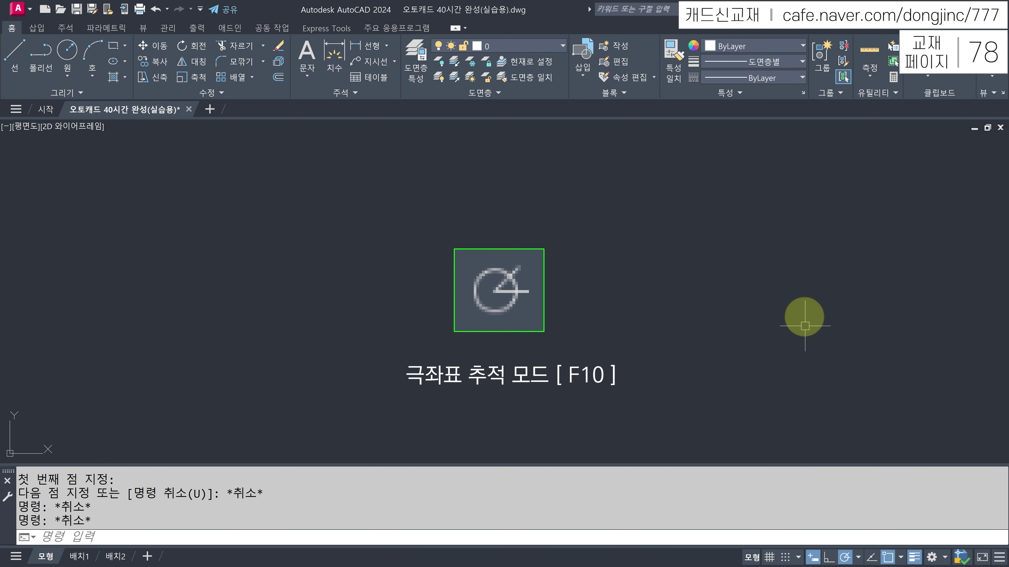
Set the polar tracking angle to 45-degree increments and try it on a line beside the icon, without placing it
left_click(859, 558)
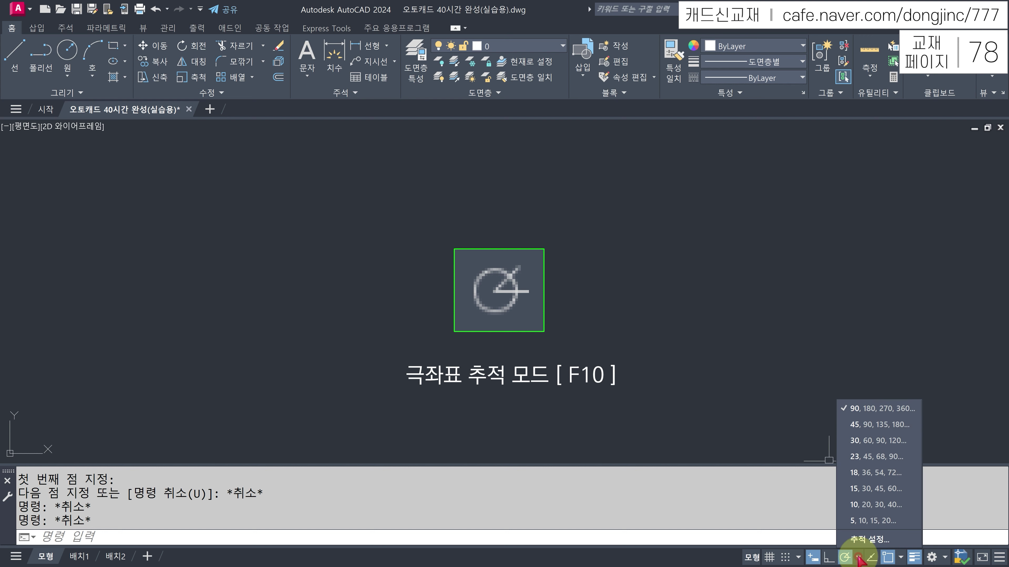
left_click(867, 426)
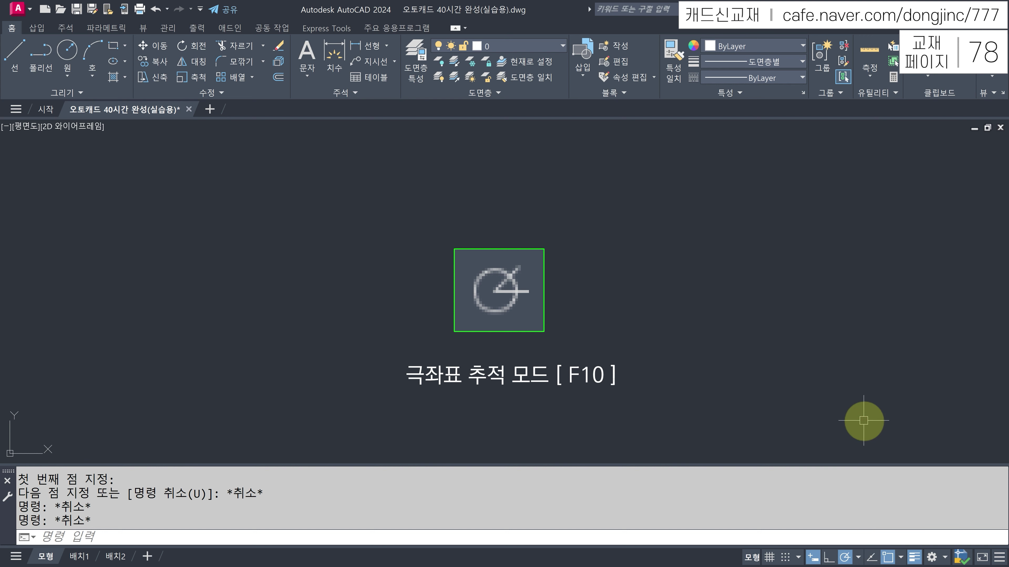
type("L")
key("Return")
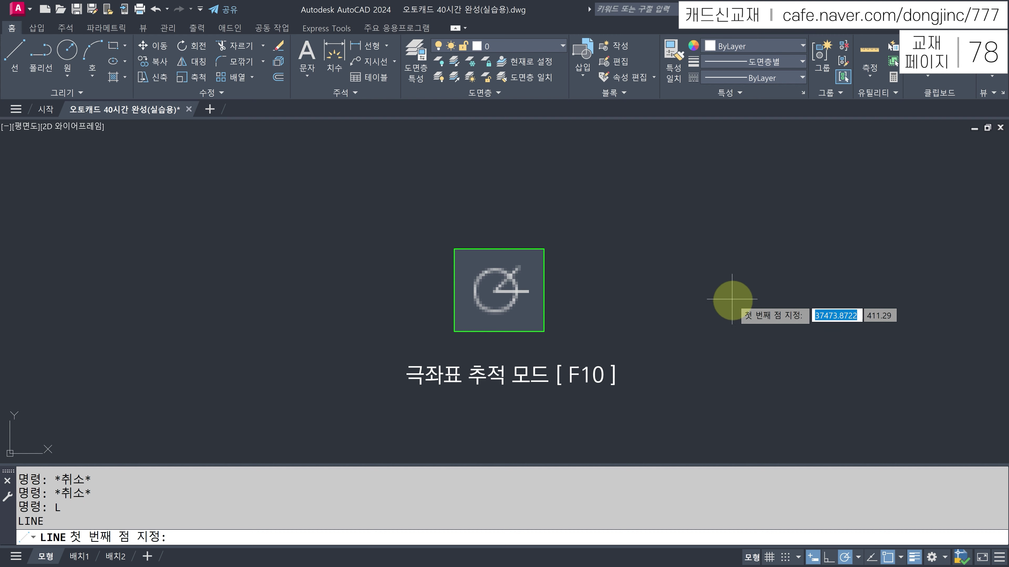
left_click(730, 302)
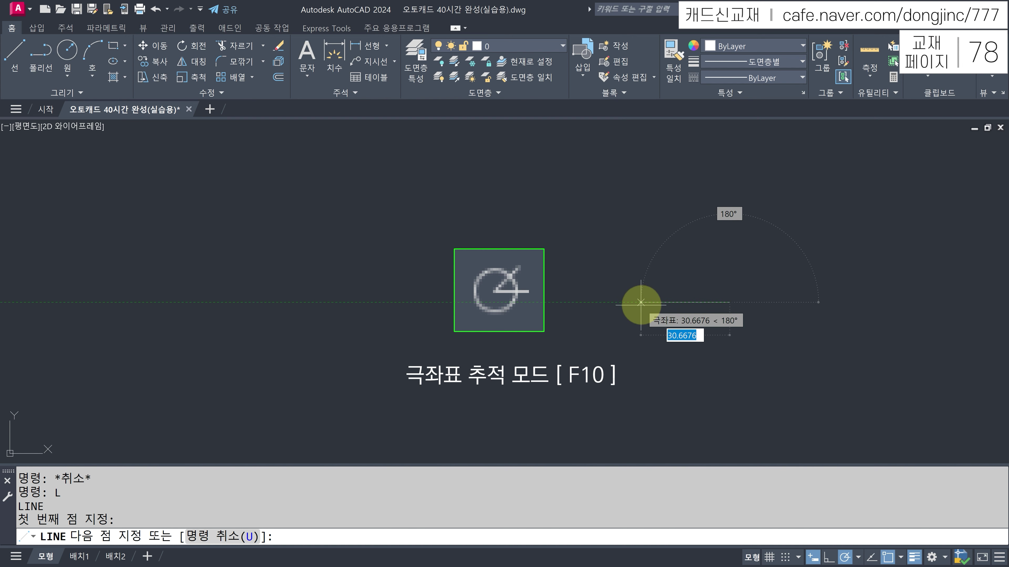
key("Escape")
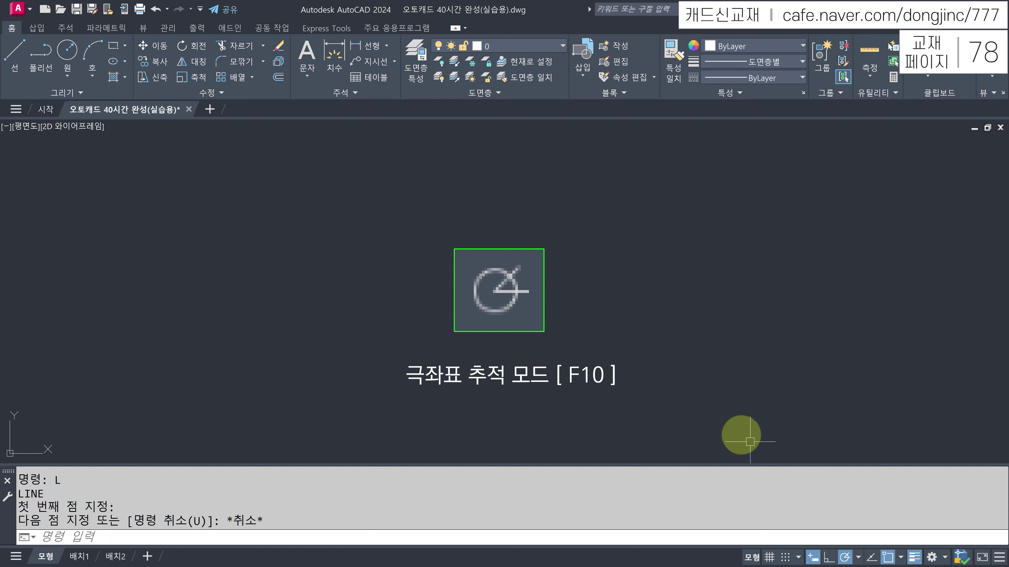
Set the polar tracking angle to 90-degree increments and turn polar tracking off
left_click(857, 558)
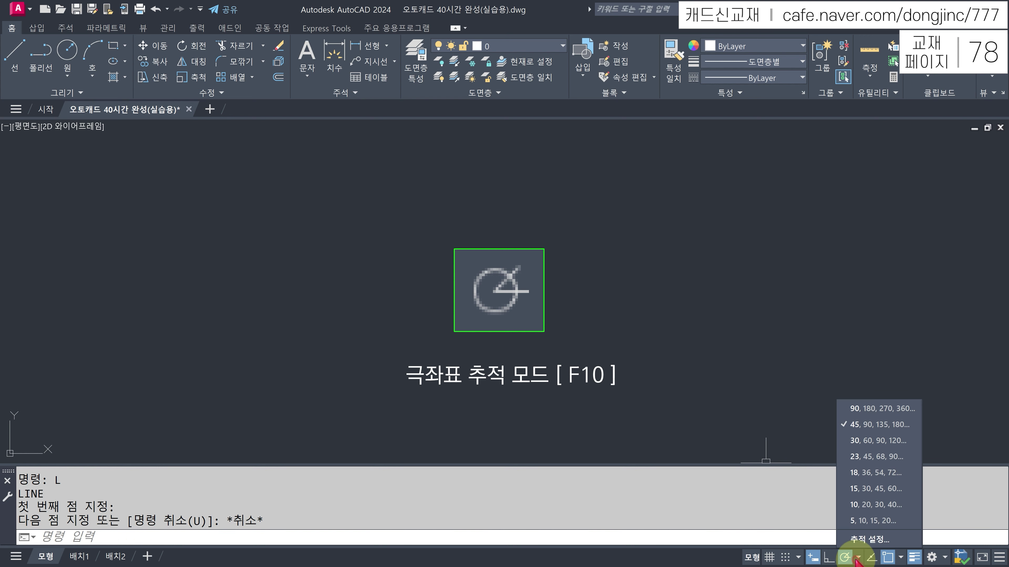
left_click(867, 409)
key("Escape")
key("Escape")
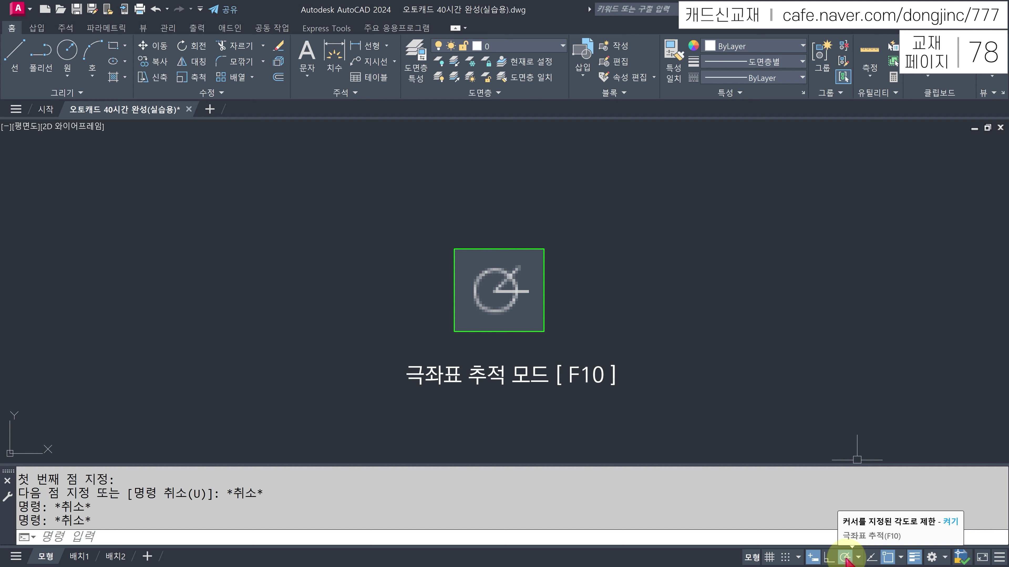
key("F10")
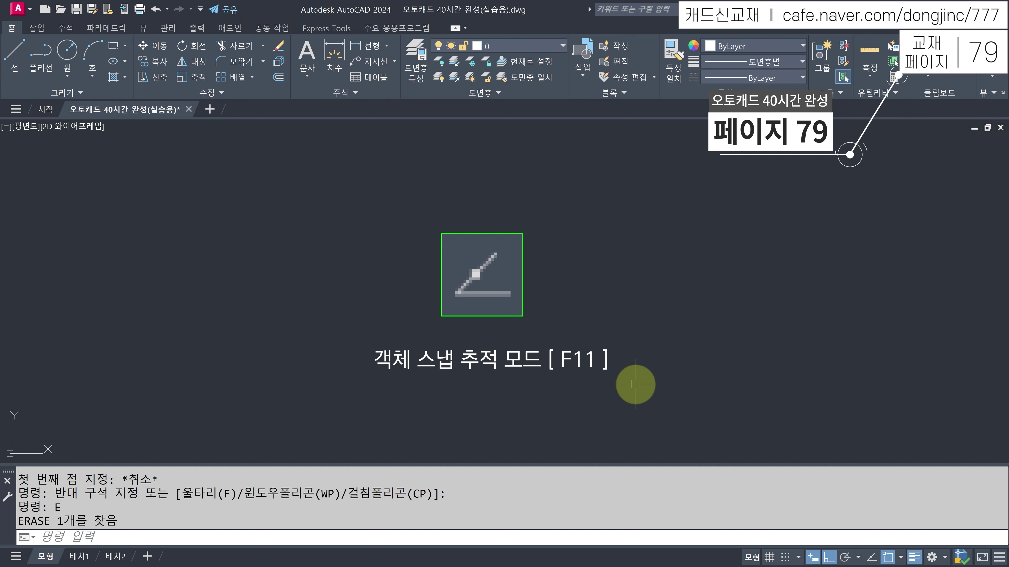
Toggle object snap tracking on and off several times, leaving it off
key("F11")
key("F11")
key("F11")
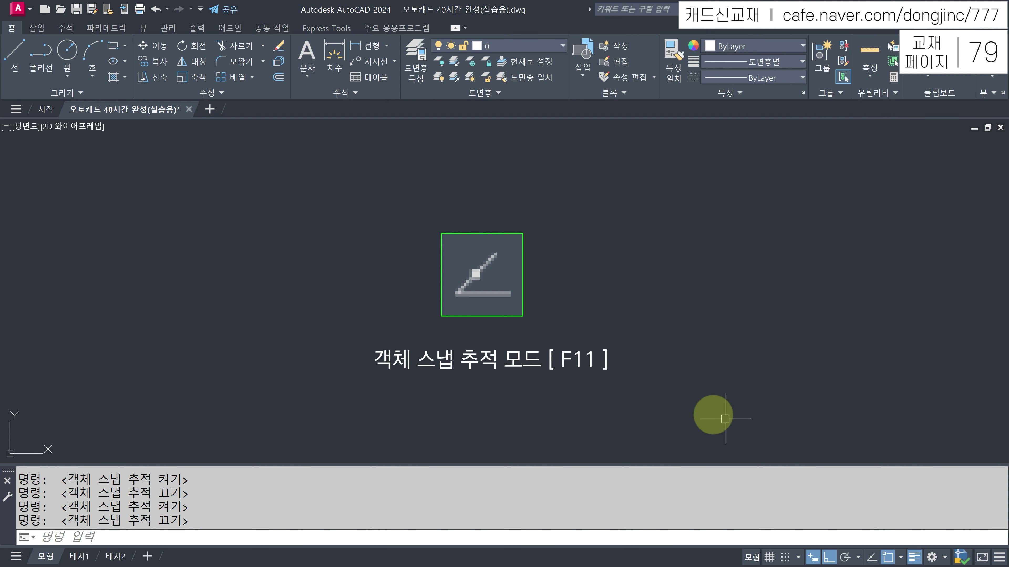
left_click(871, 560)
left_click(871, 560)
left_click(872, 560)
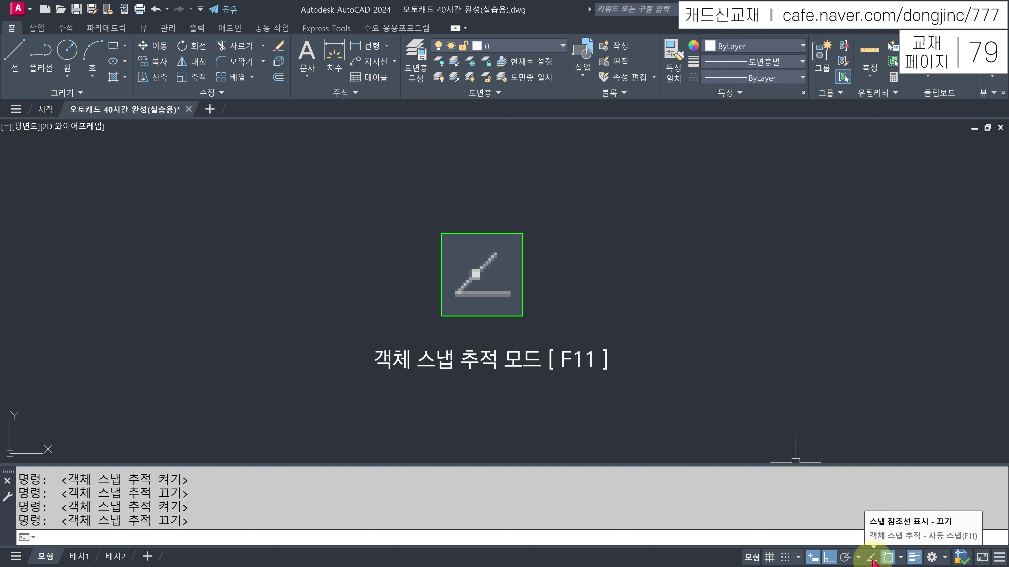
Turn on object snap tracking and draw a circle beside the object snap tracking icon
left_click(872, 560)
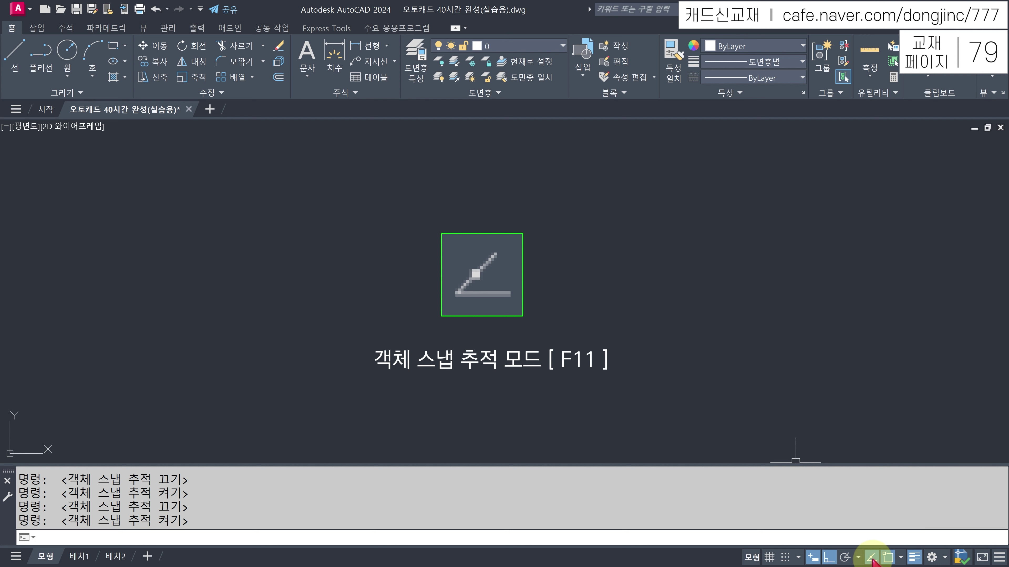
type("c")
key("Return")
left_click(659, 271)
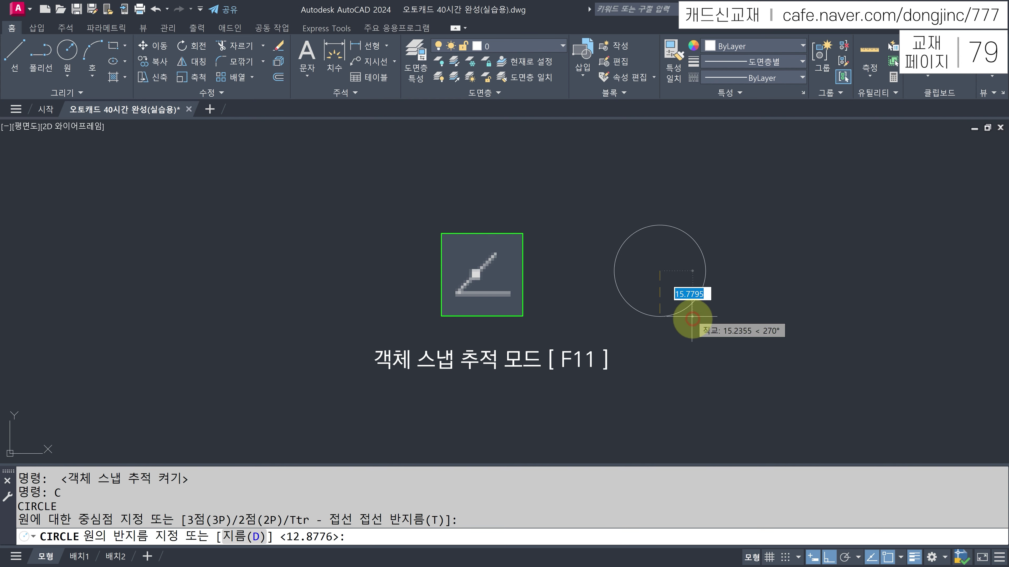
left_click(696, 331)
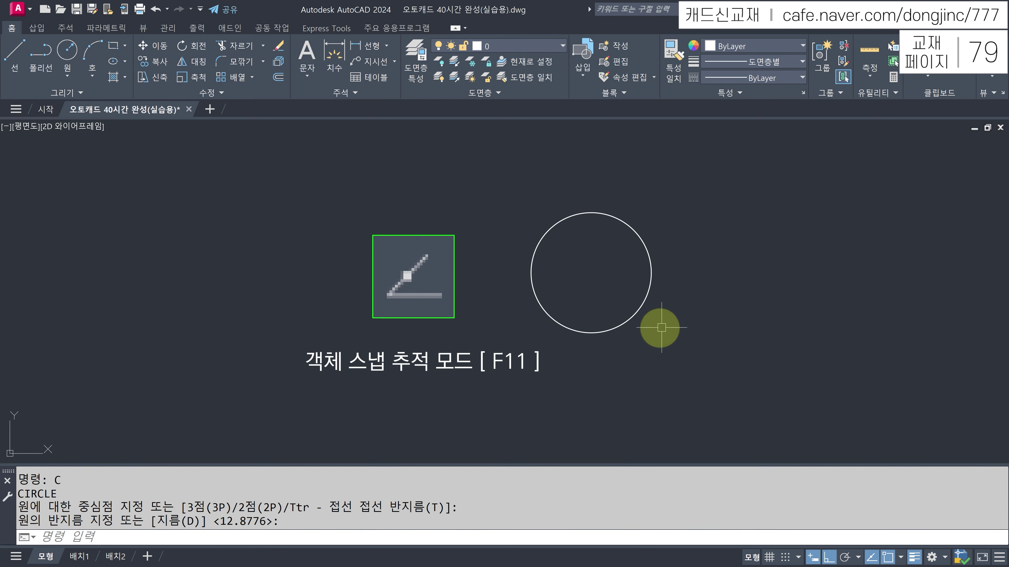
Draw a short horizontal line beyond the circle, starting at a point tracked horizontally from the circle's center
type("l")
key("Return")
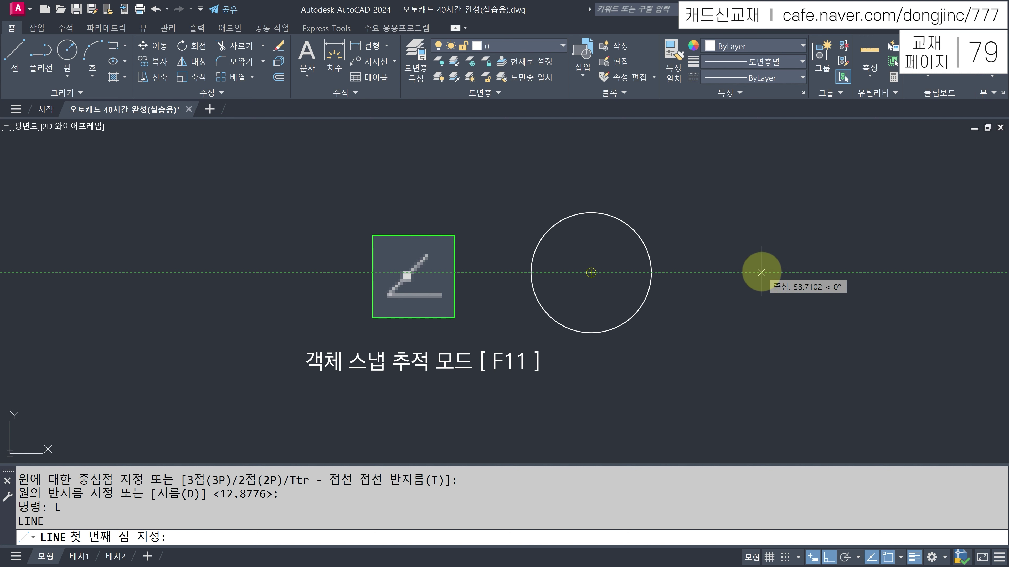
left_click(759, 272)
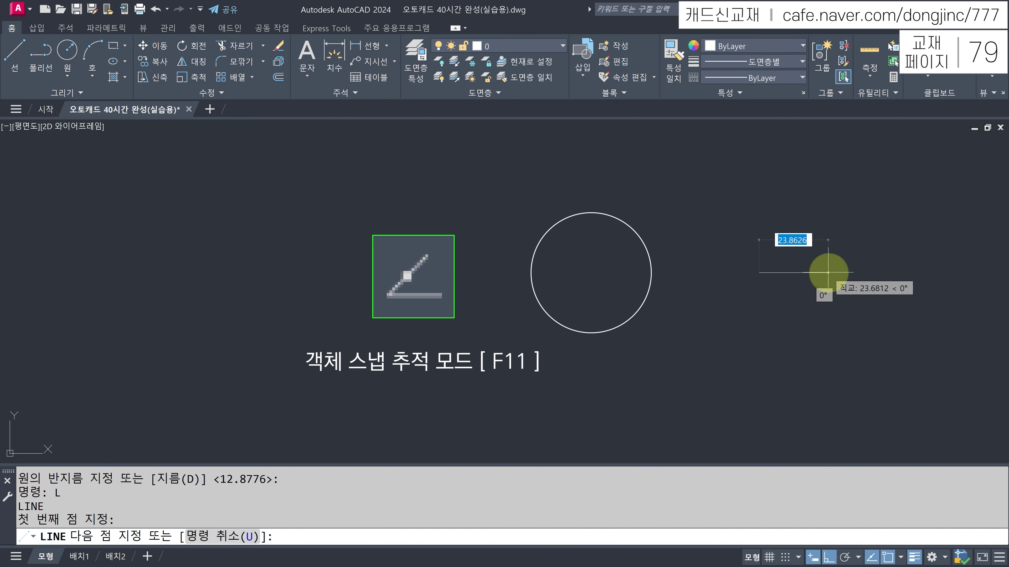
key("Escape")
Select the circle to compare its center grip with the short line, deselect it, and turn off object snap tracking
left_click(633, 233)
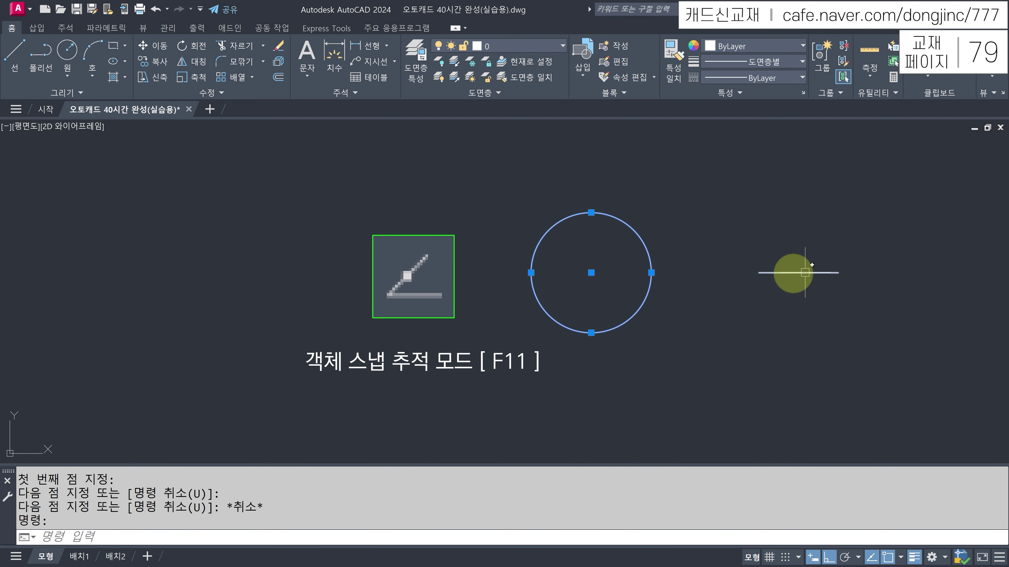
mouse_move(832, 270)
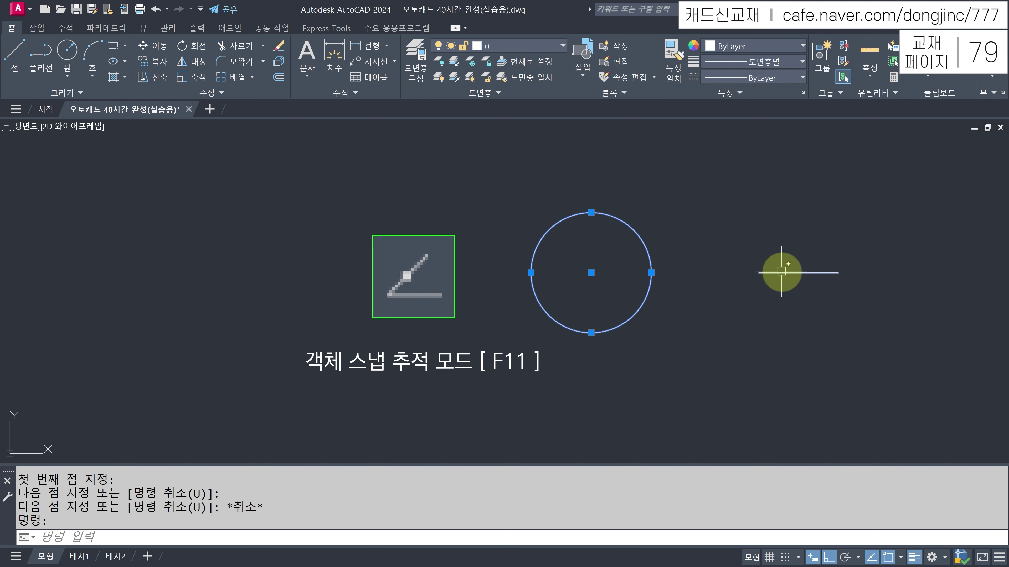
key("Escape")
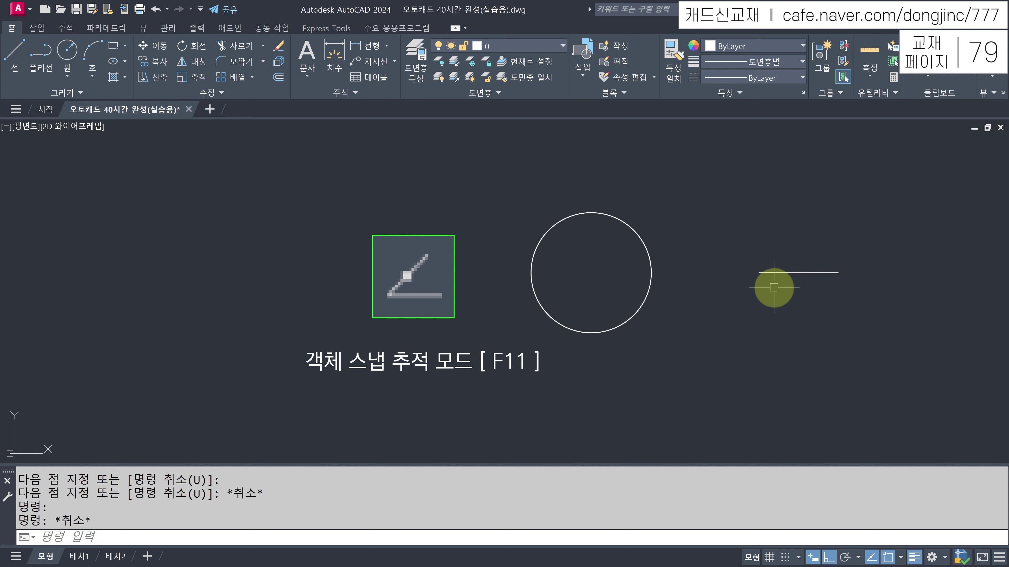
left_click(871, 558)
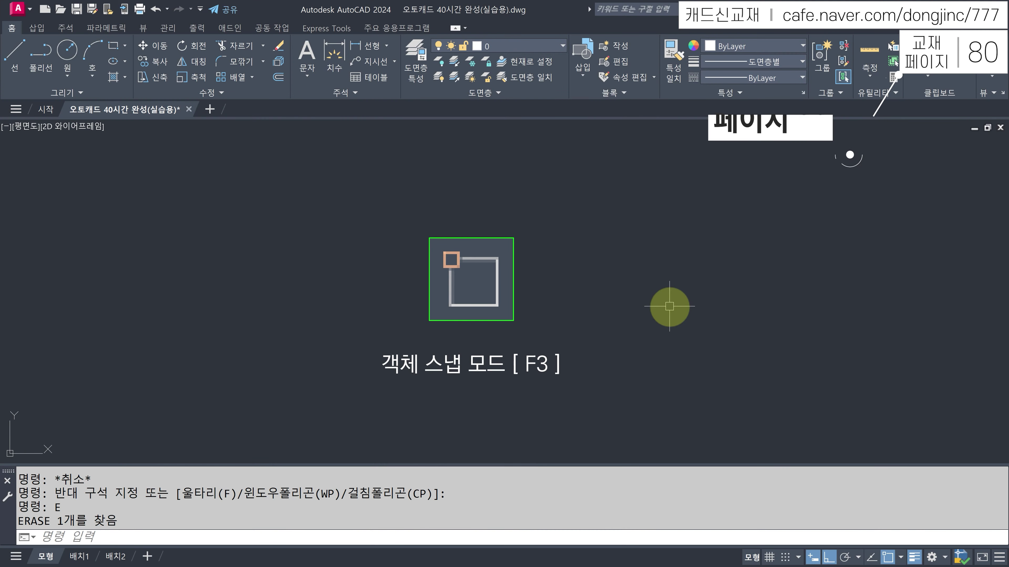
Draw a horizontal line beside the object snap icon, select it to inspect its endpoint and midpoint grips, and deselect it
type("l")
key("Return")
left_click(659, 284)
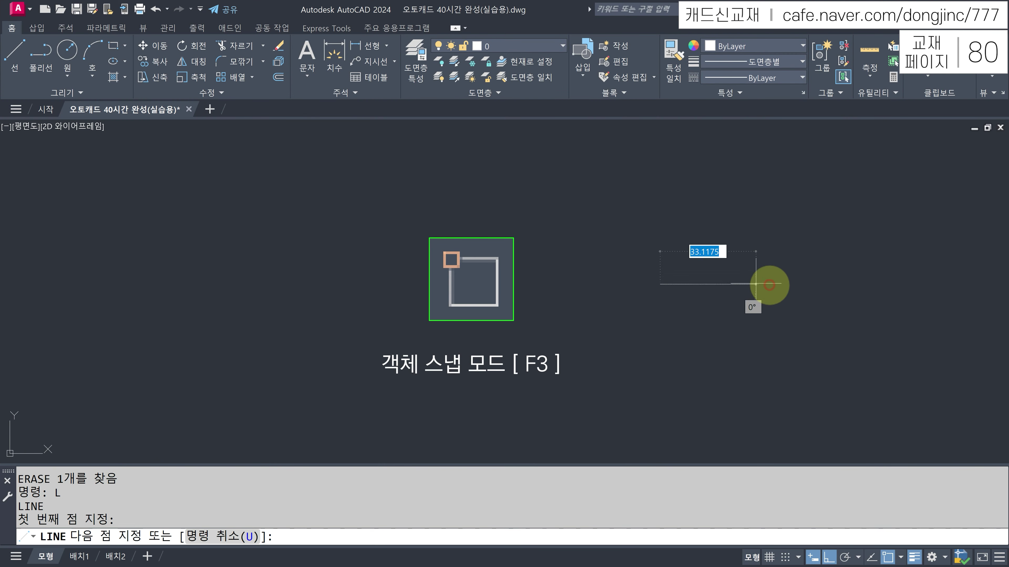
left_click(802, 284)
key("Escape")
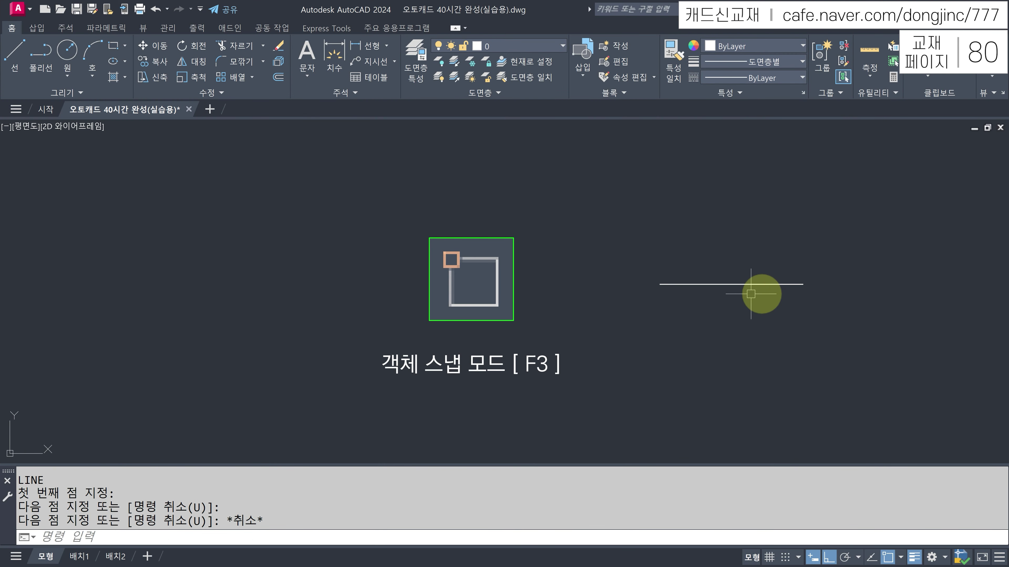
left_click(685, 284)
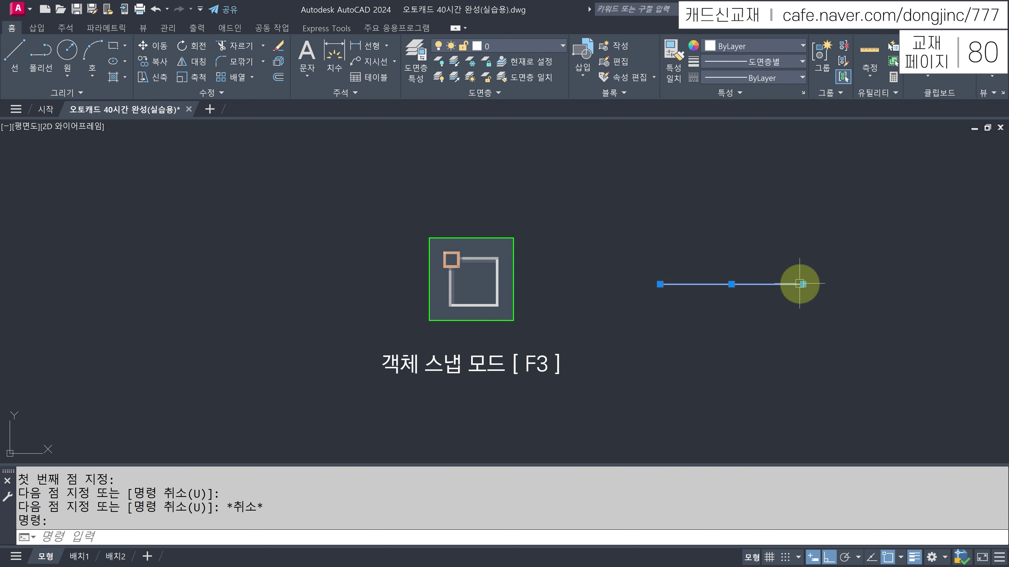
key("Escape")
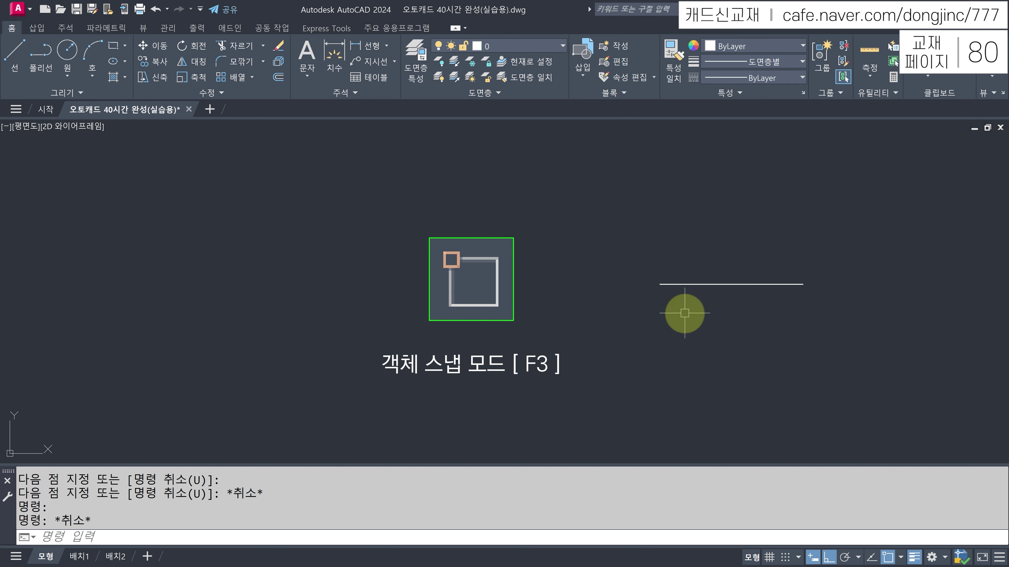
Draw a vertical line downward from the left endpoint of the horizontal line using object snap
type("L")
key("Return")
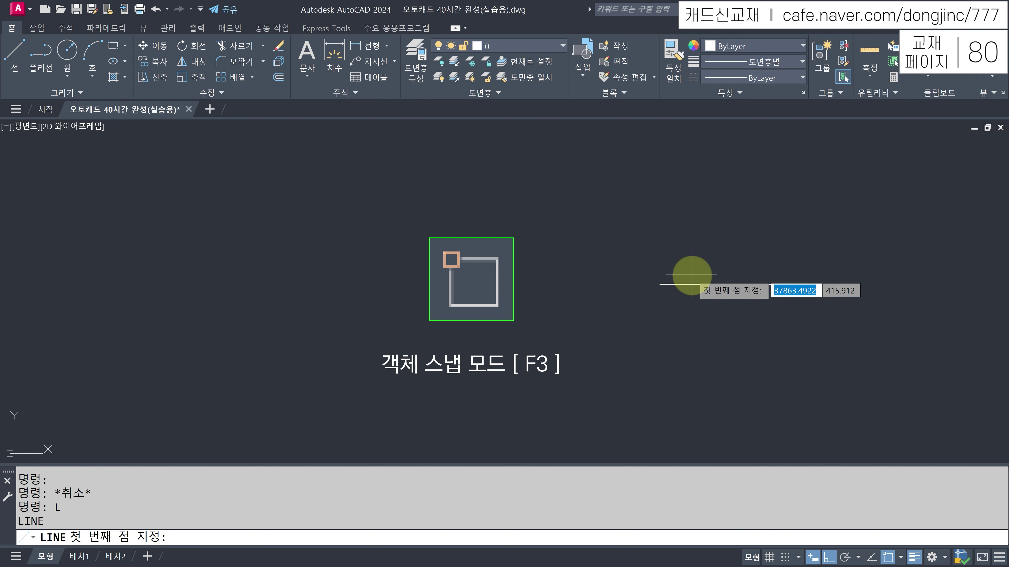
left_click(659, 284)
key("Escape")
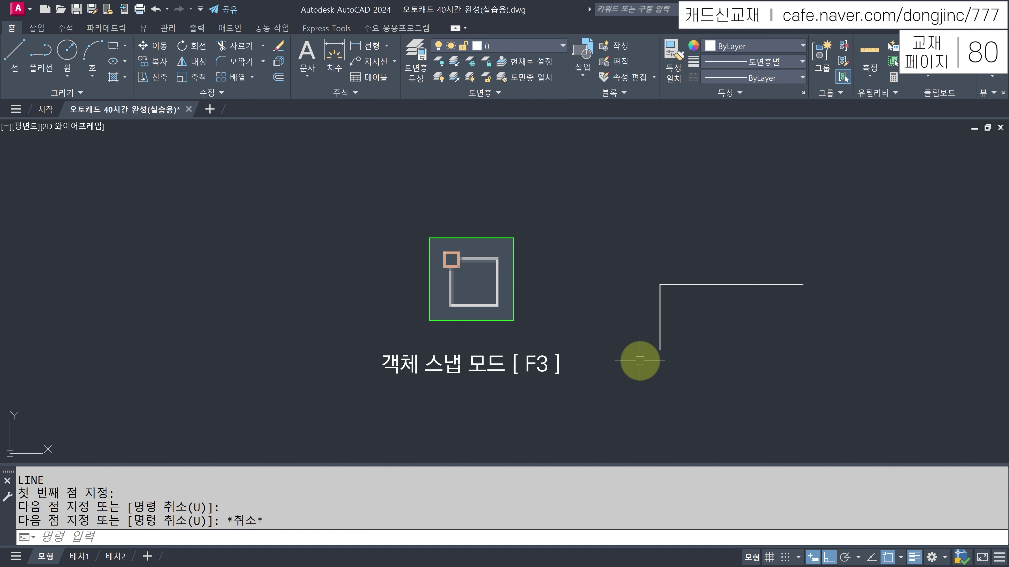
Toggle object snap off and on, leaving it off
key("F3")
left_click(887, 558)
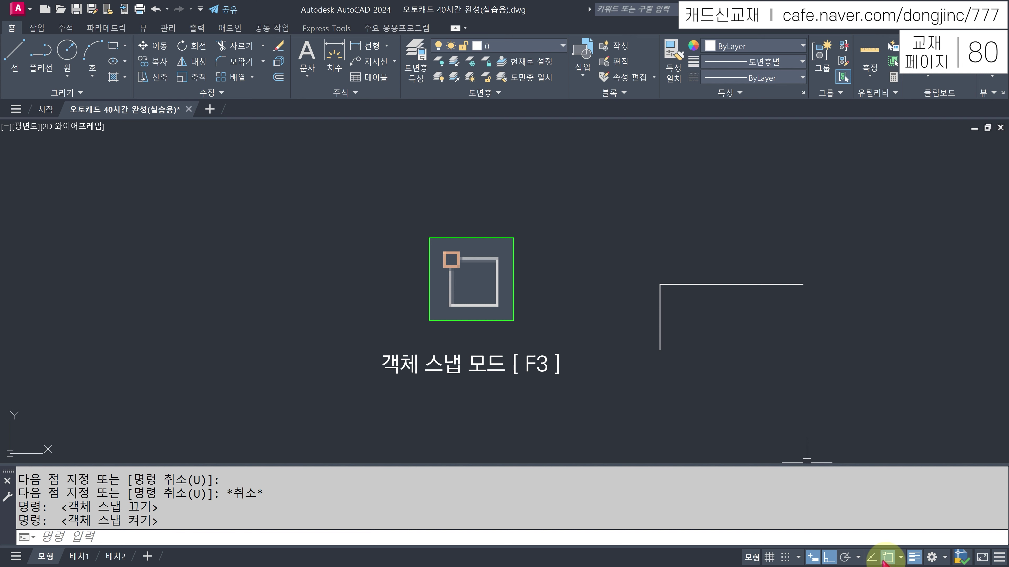
left_click(889, 558)
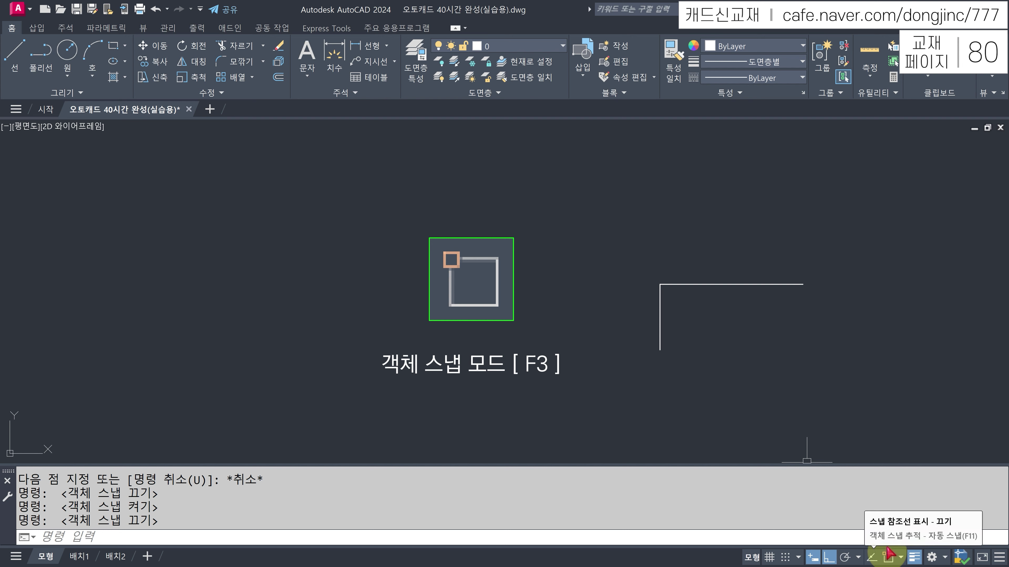
Try starting a line near the horizontal line without object snap, cancel it, and turn object snap back on
type("l")
key("Return")
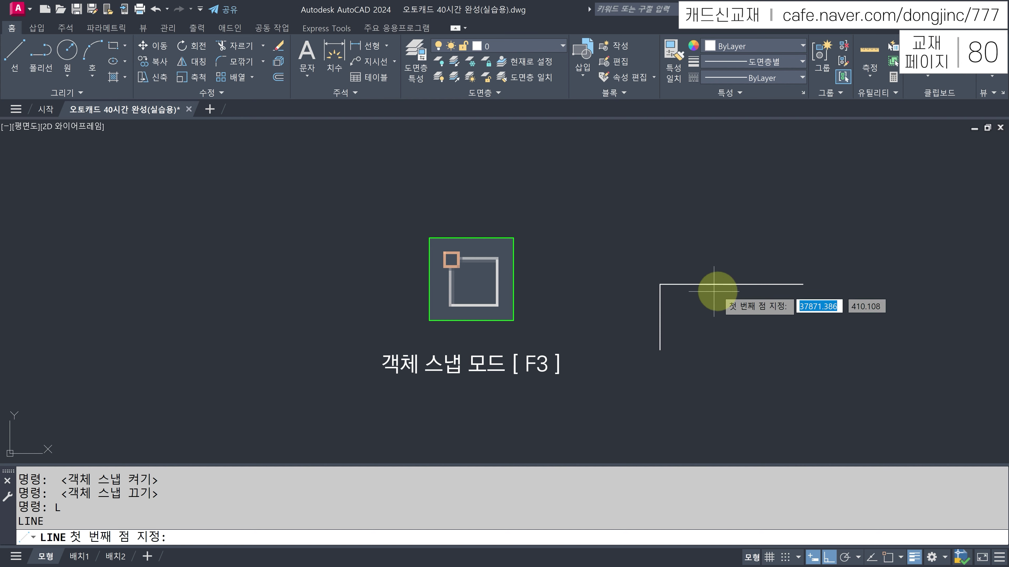
key("Escape")
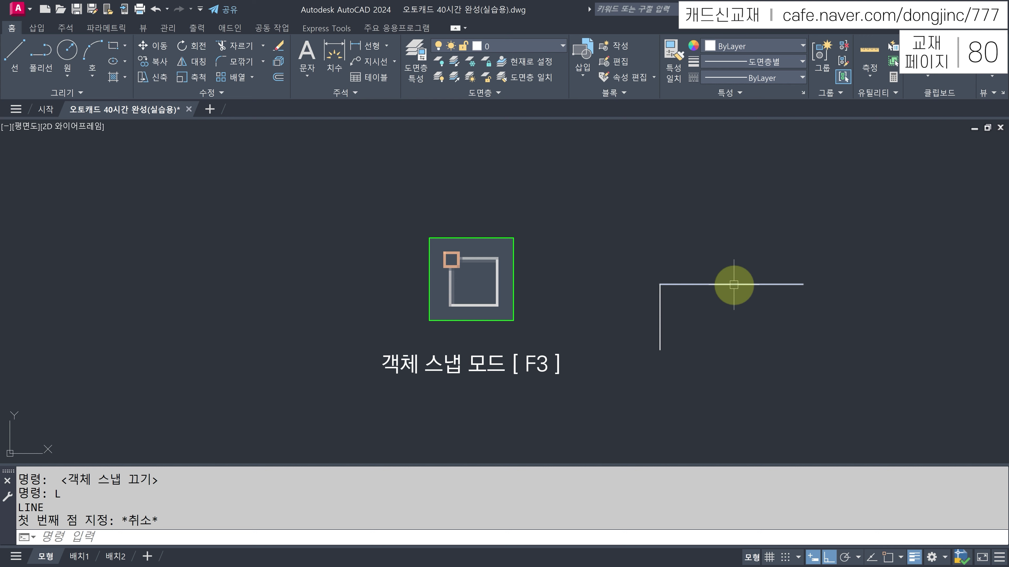
mouse_move(734, 284)
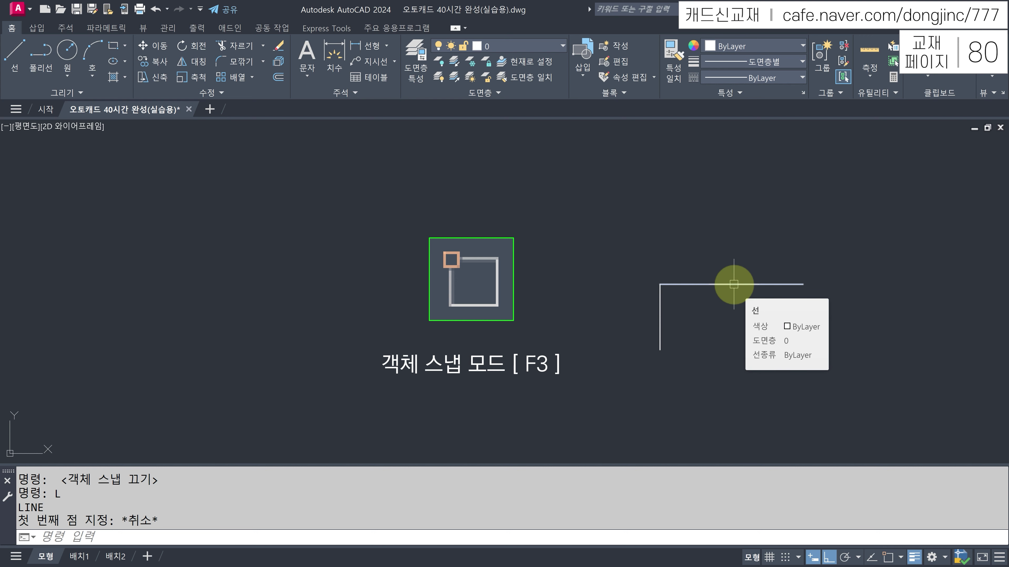
left_click(888, 558)
key("Escape")
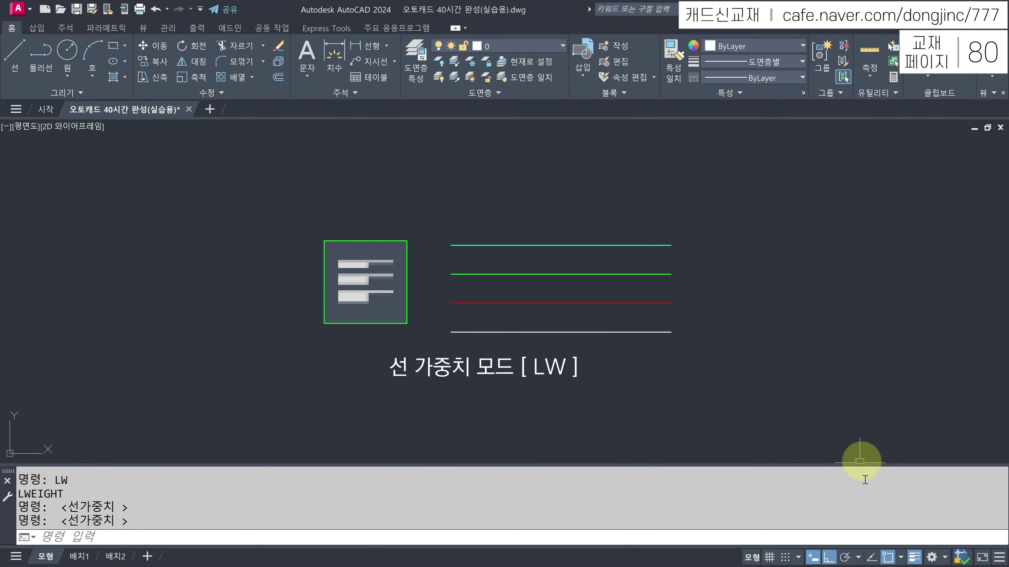
Toggle the lineweight display off and on several times to compare the colored lines, leaving it on
left_click(916, 559)
left_click(914, 560)
left_click(914, 560)
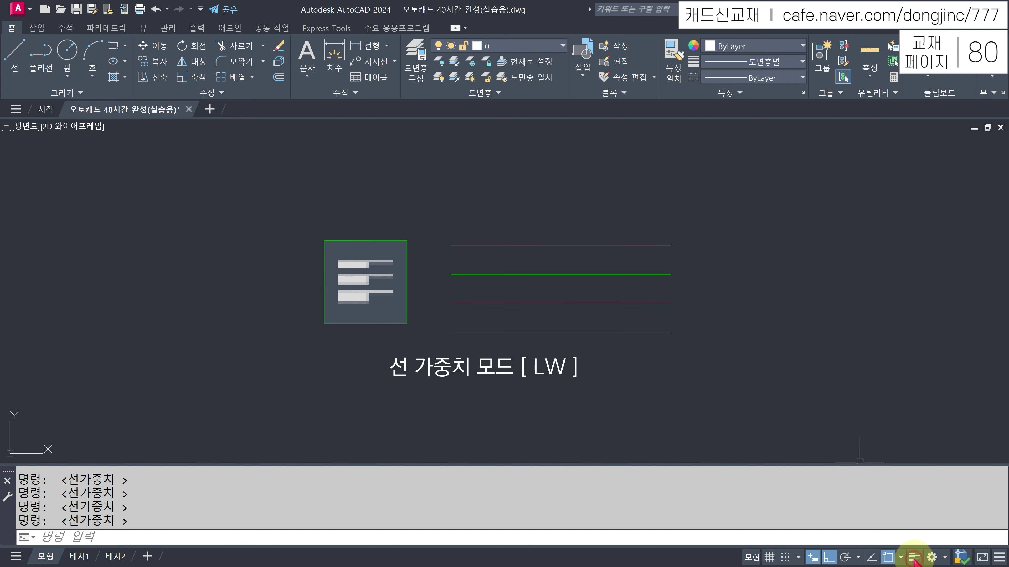
left_click(915, 559)
left_click(914, 559)
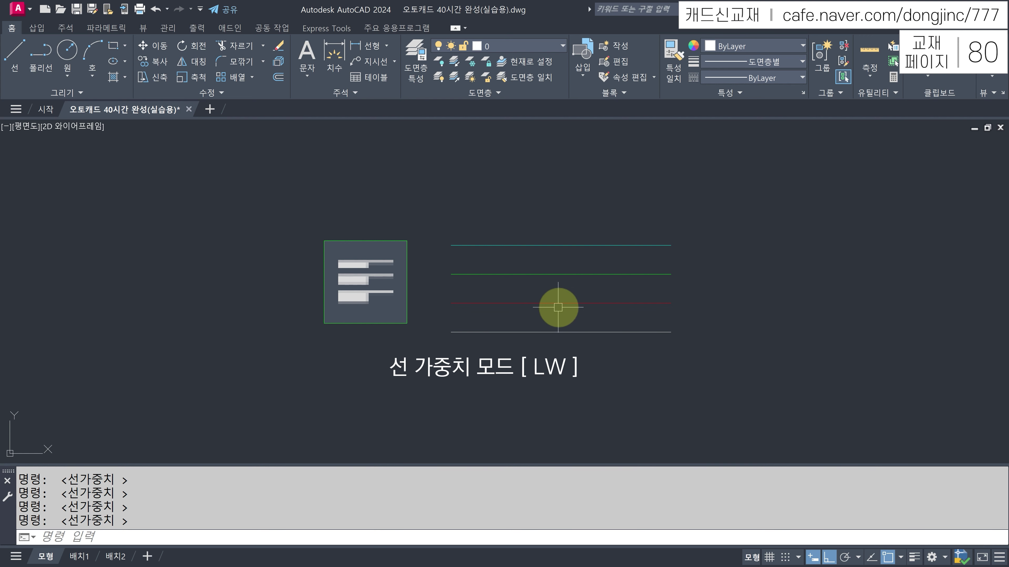
left_click(914, 558)
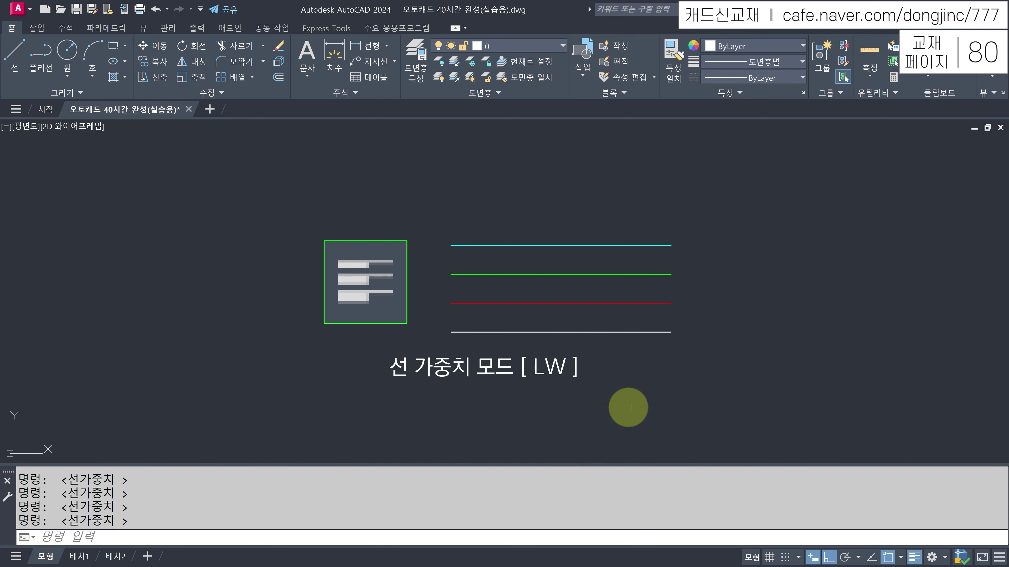
Set the default lineweight to 0.50 mm in the lineweight settings and compare the lines with lineweight display off and on
type("LW")
key("Return")
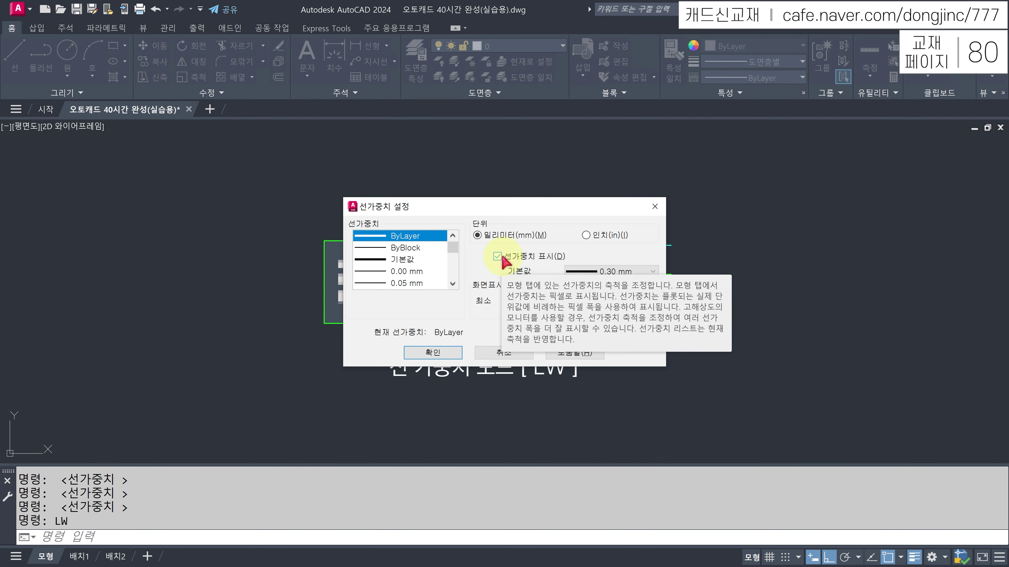
left_click_drag(530, 208, 264, 205)
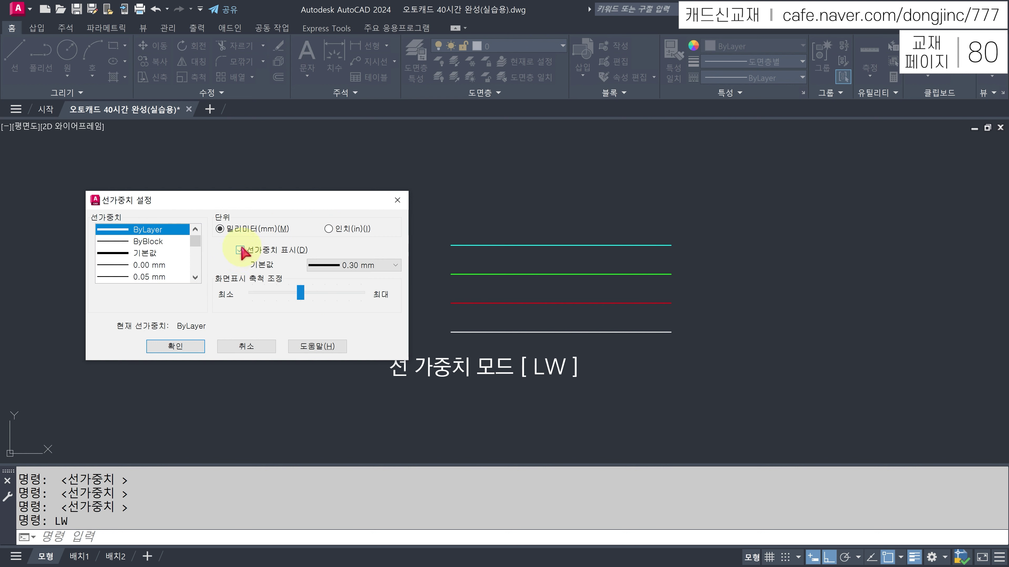
left_click(396, 265)
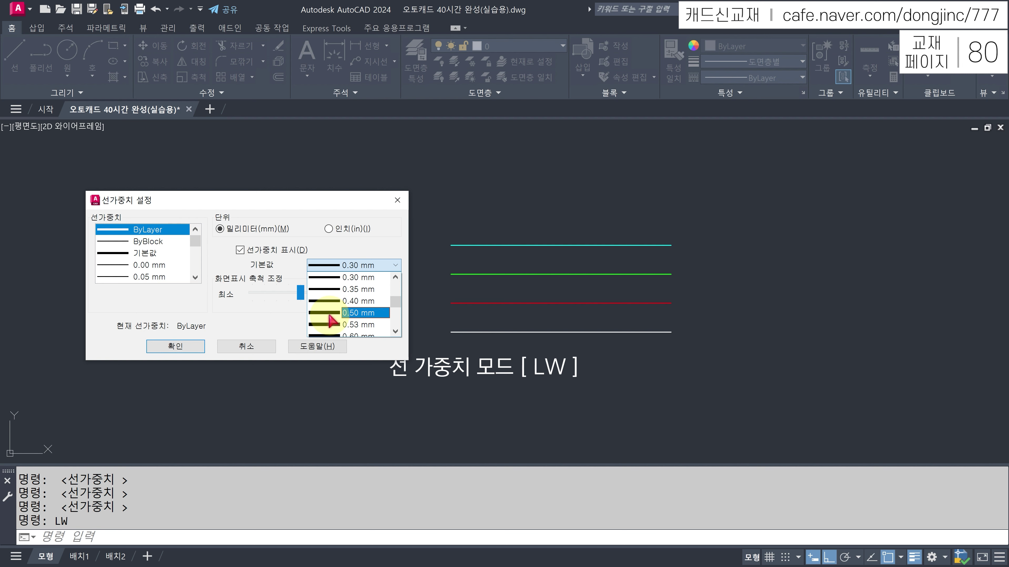
left_click(358, 312)
left_click(171, 347)
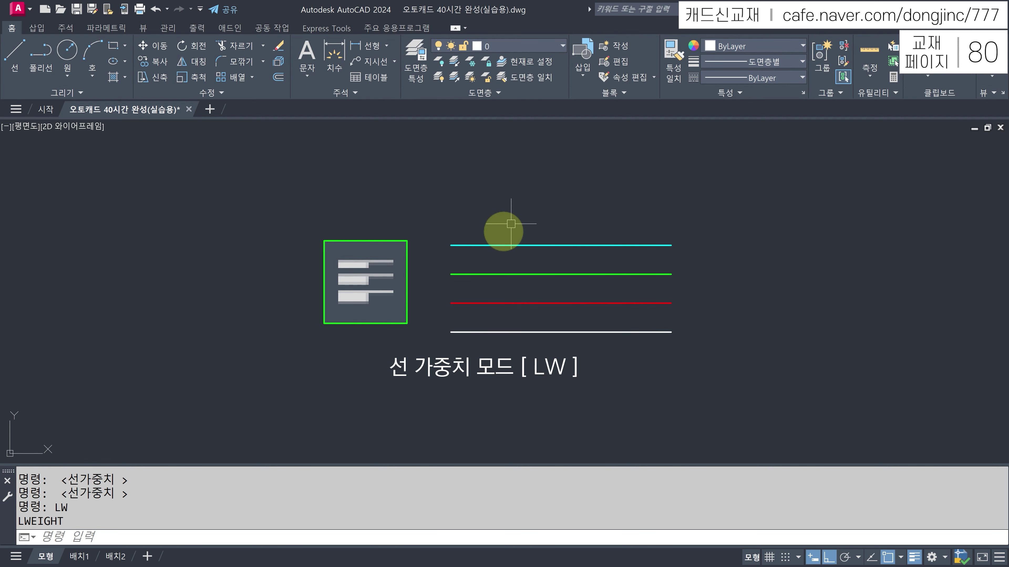
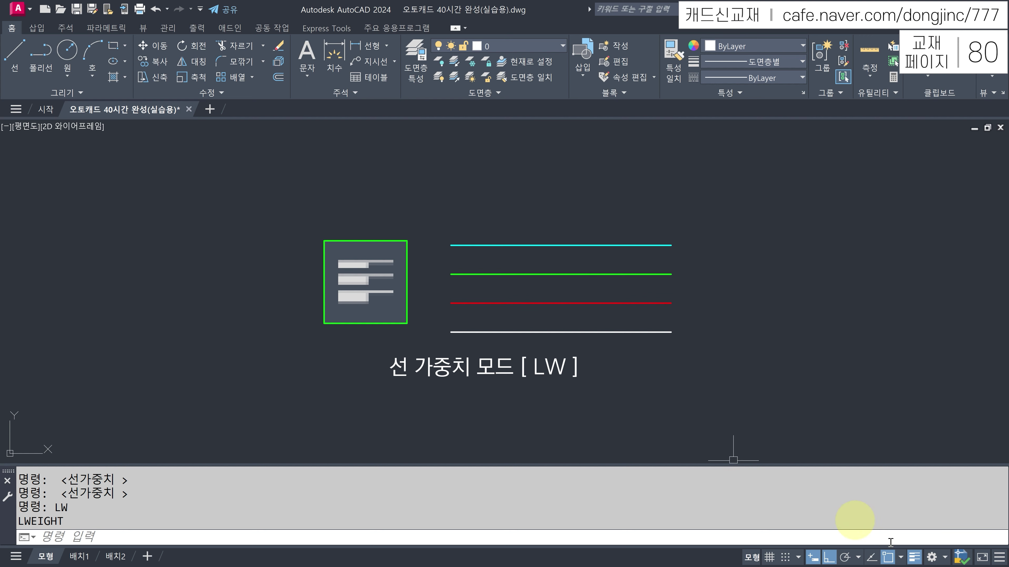
left_click(914, 558)
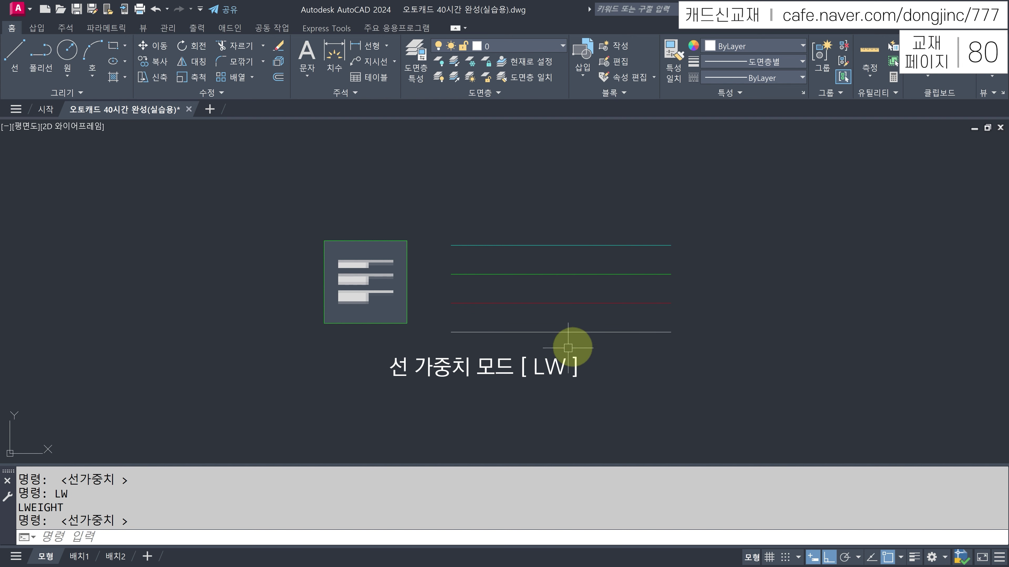
left_click(915, 560)
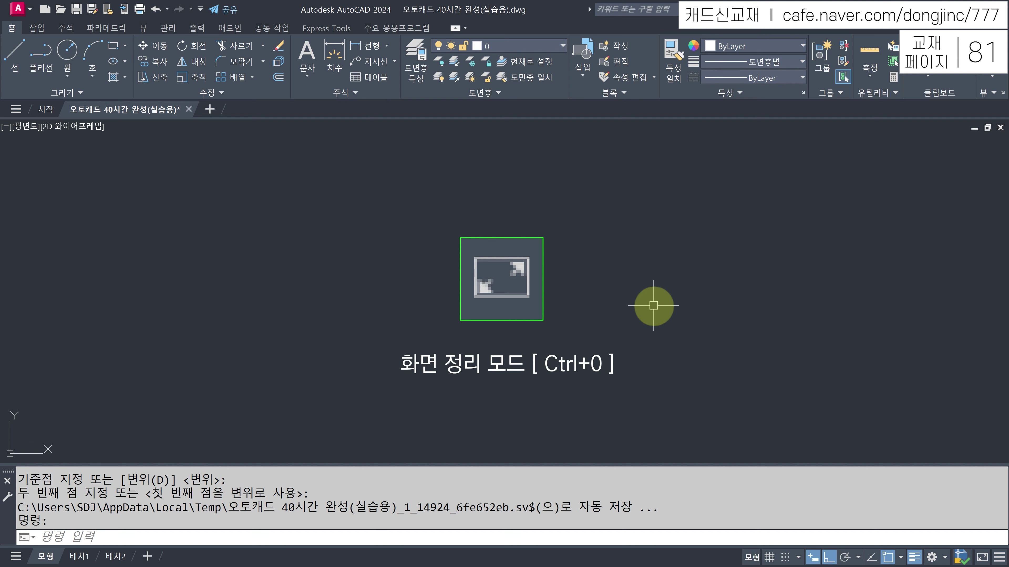
Toggle clean screen mode on and off three times, leaving the full interface displayed
key("ctrl+0")
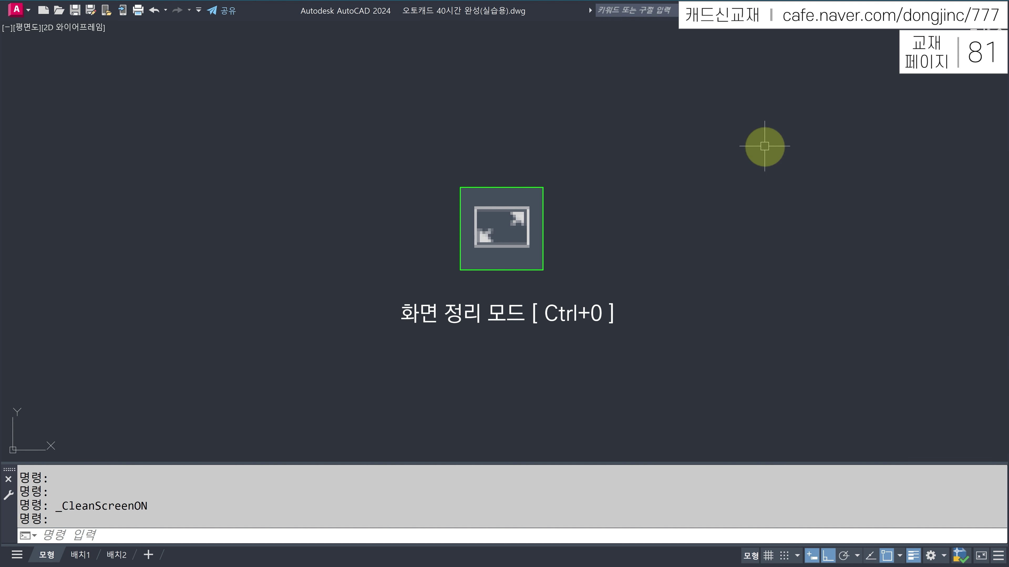
key("ctrl+0")
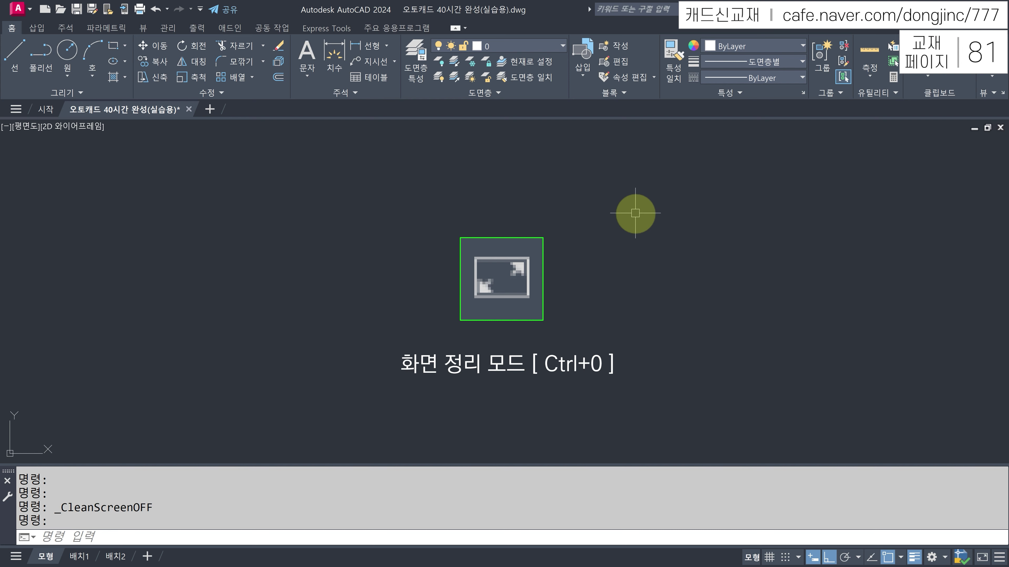
key("ctrl+0")
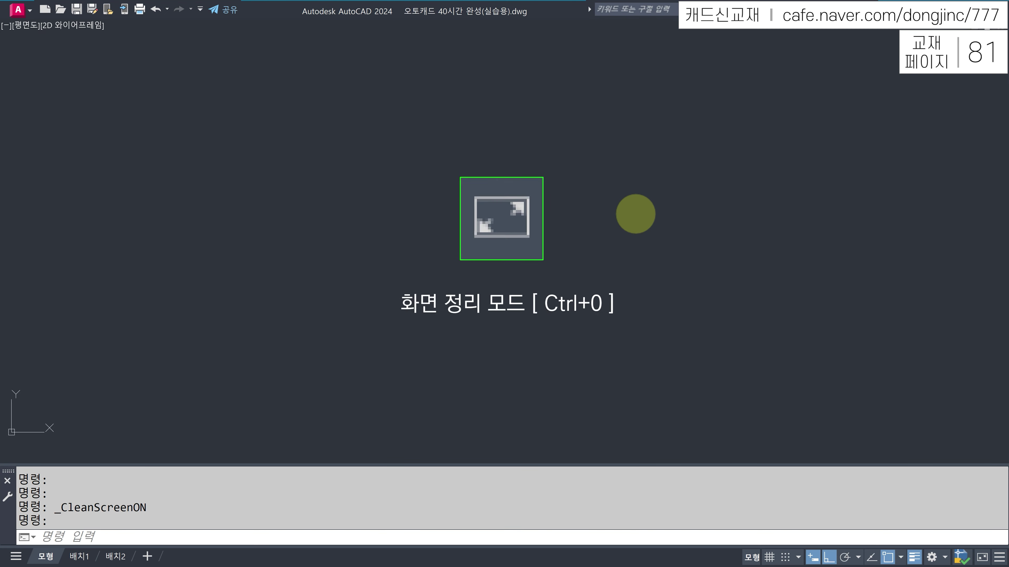
key("ctrl+0")
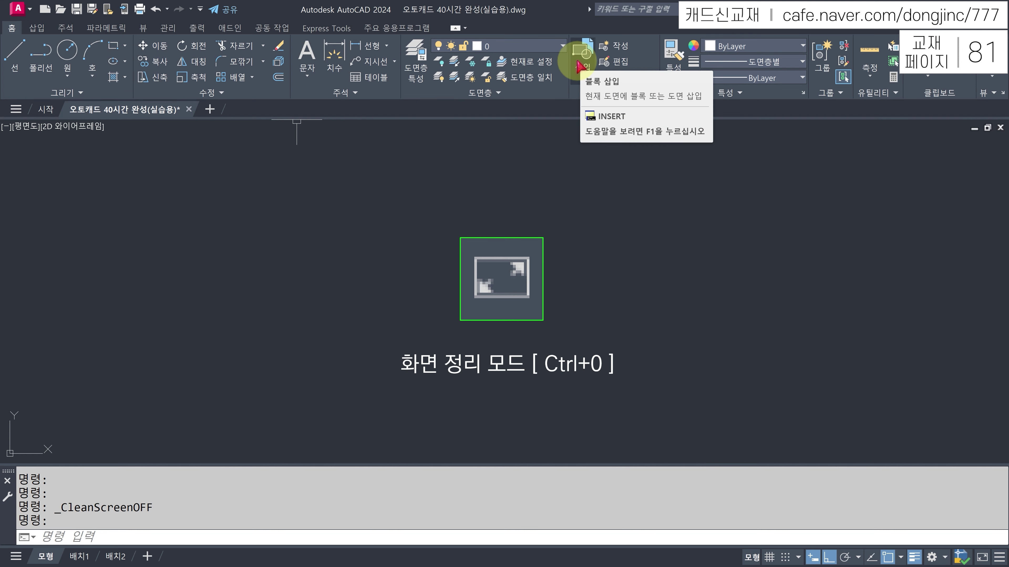
left_click(982, 558)
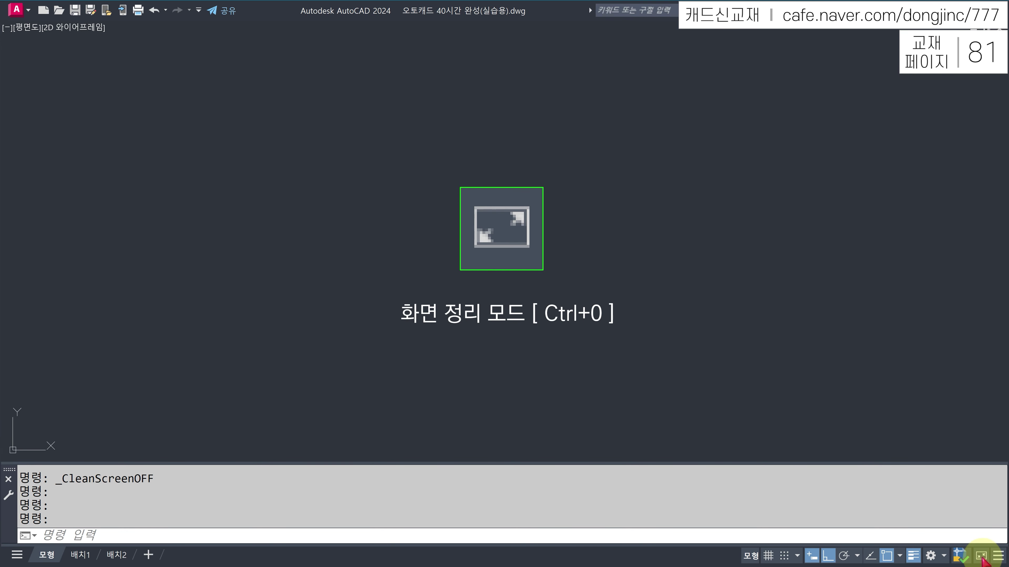
left_click(982, 557)
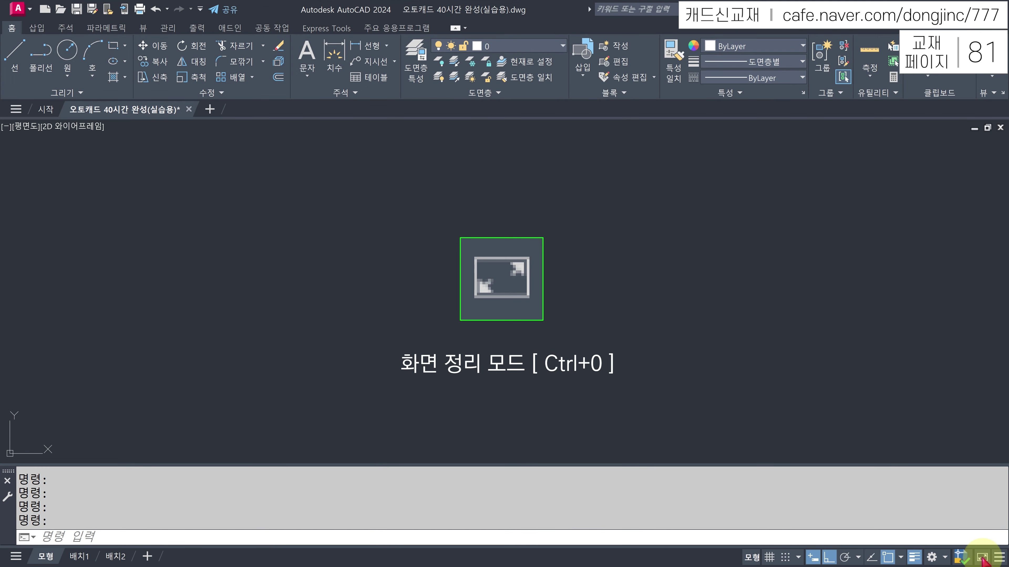